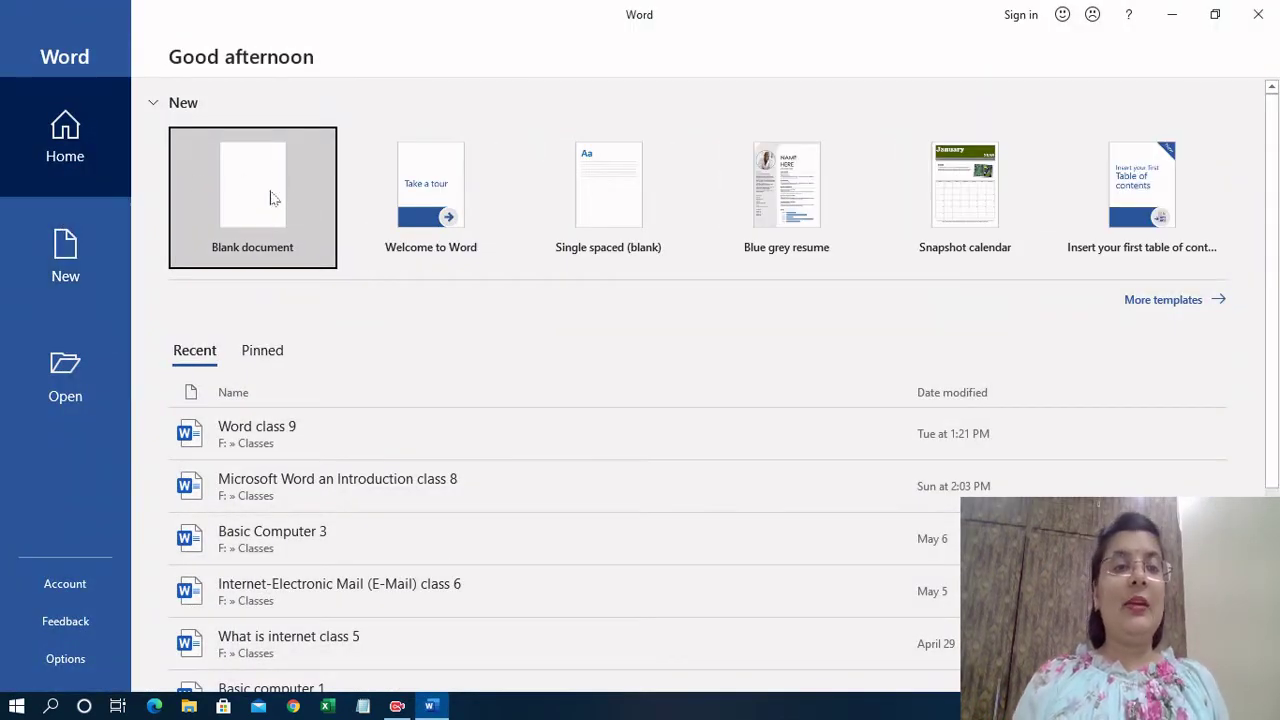
# Step: Create a blank document and type 2x² at font size 22, with the 2 as superscript
pyautogui.click(270, 197)
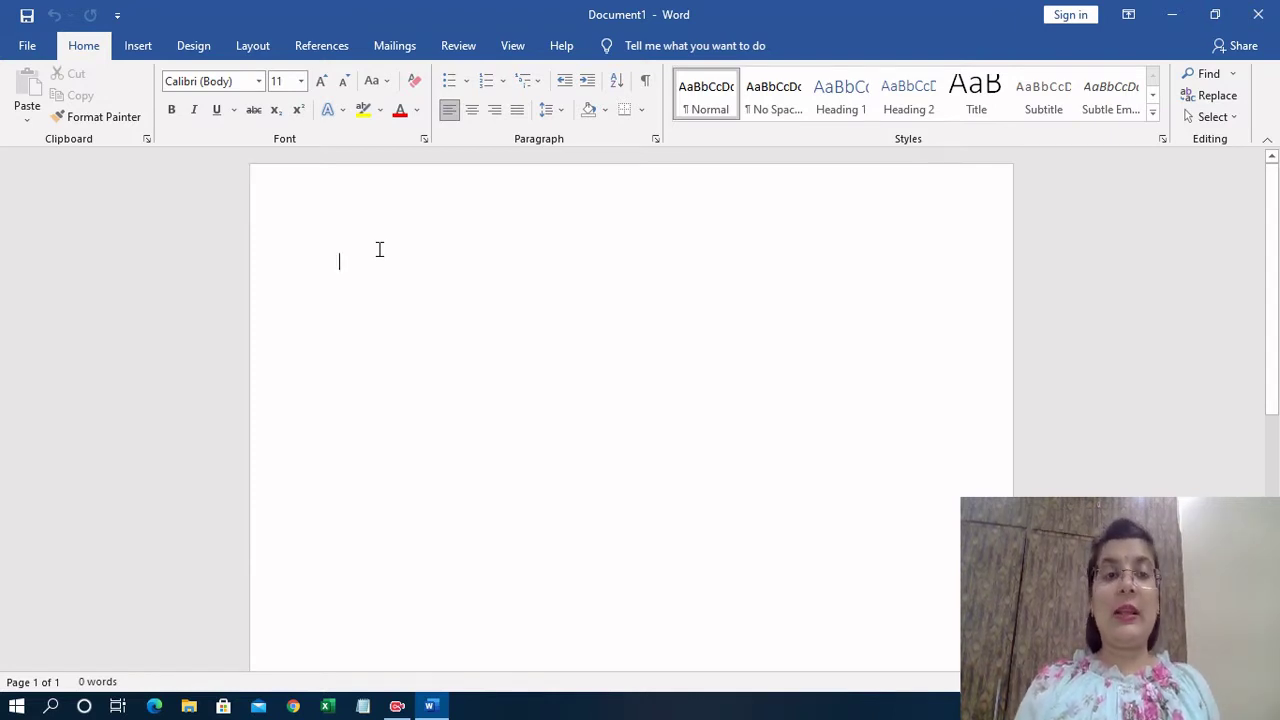
pyautogui.click(301, 81)
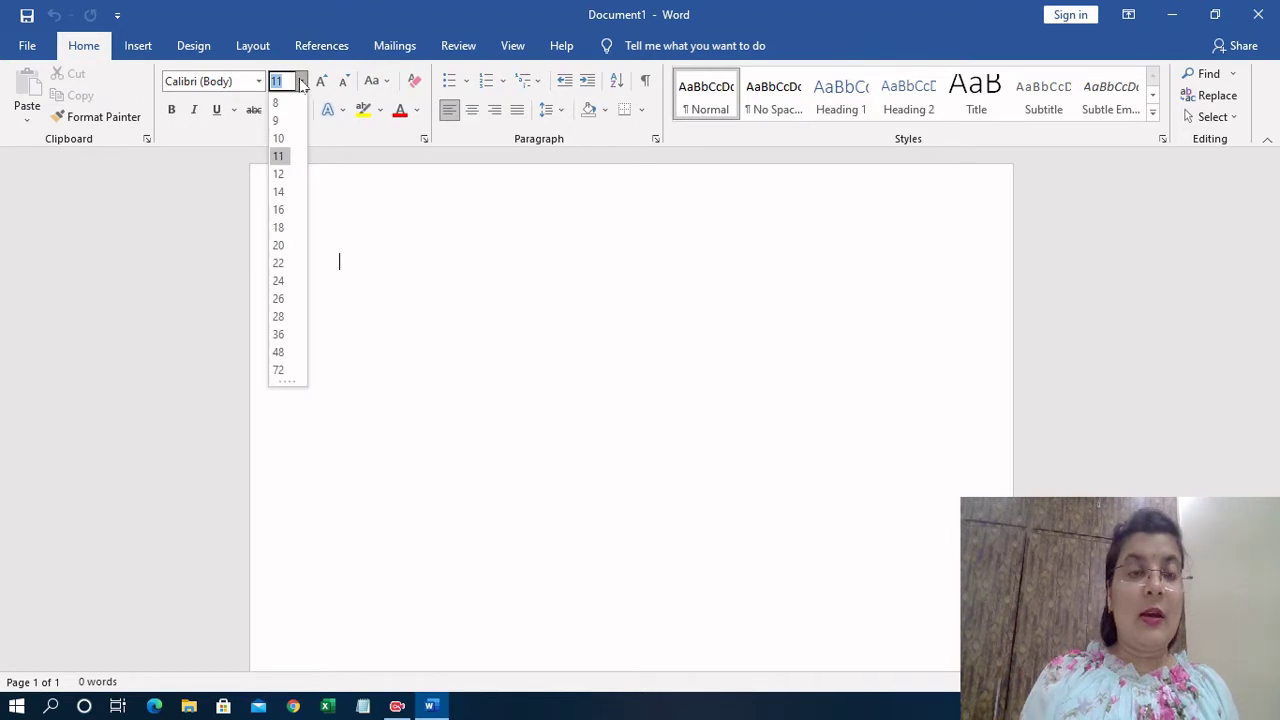
pyautogui.click(284, 265)
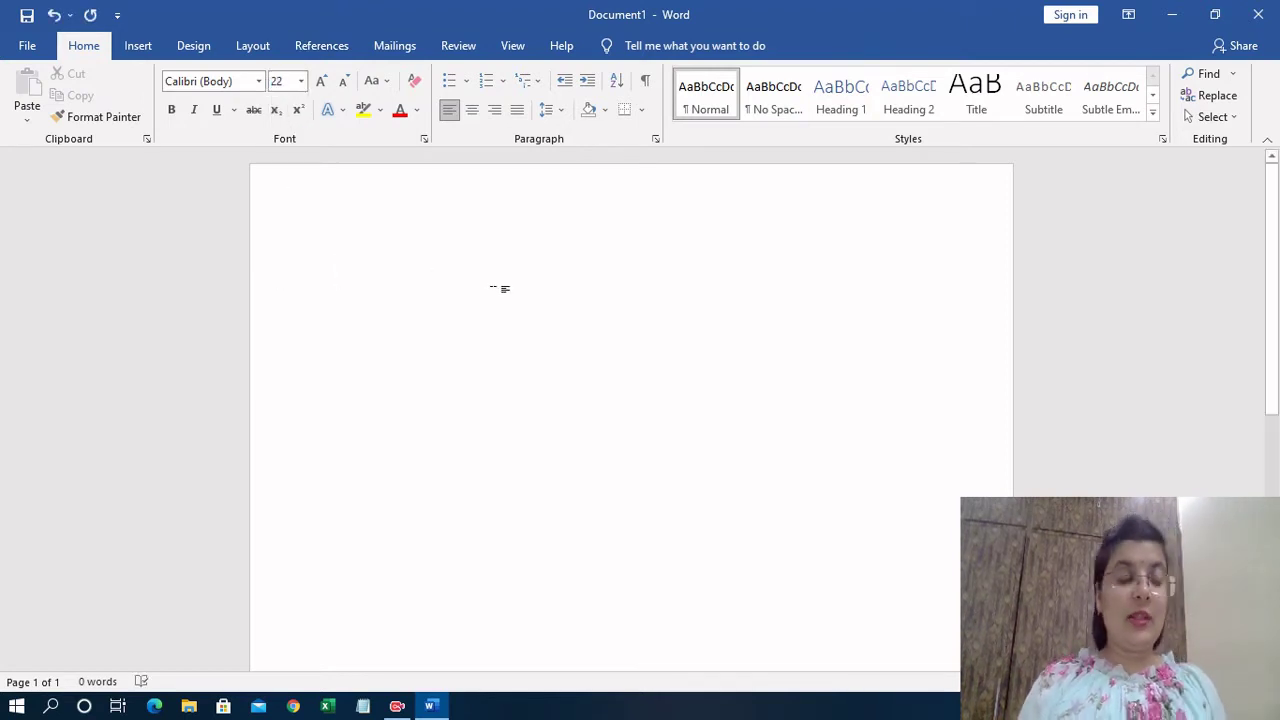
pyautogui.write('2')
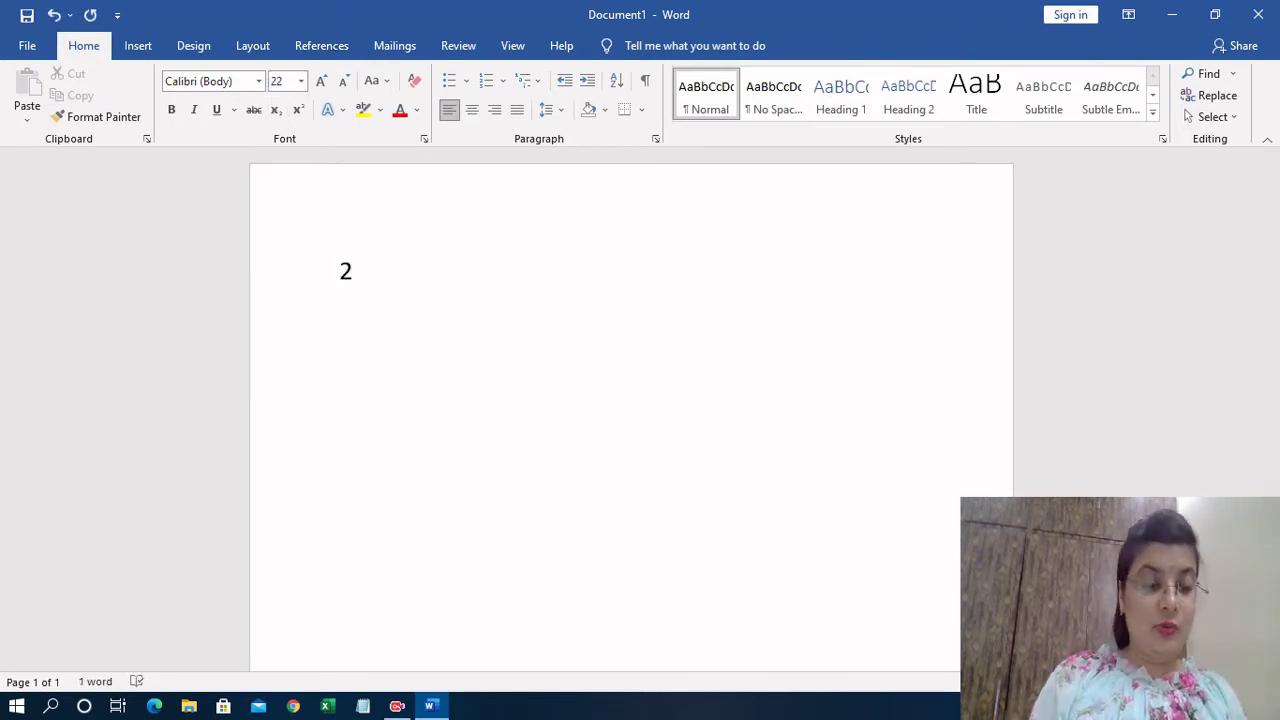
pyautogui.write('x')
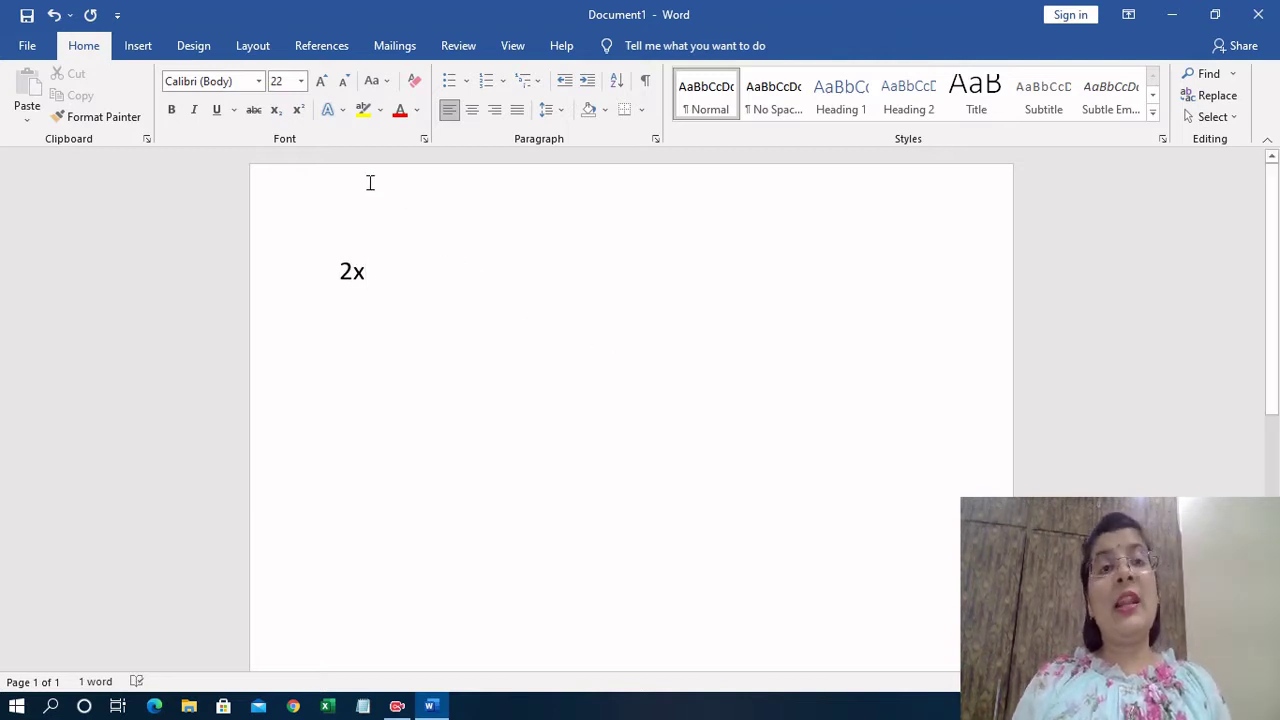
pyautogui.click(300, 112)
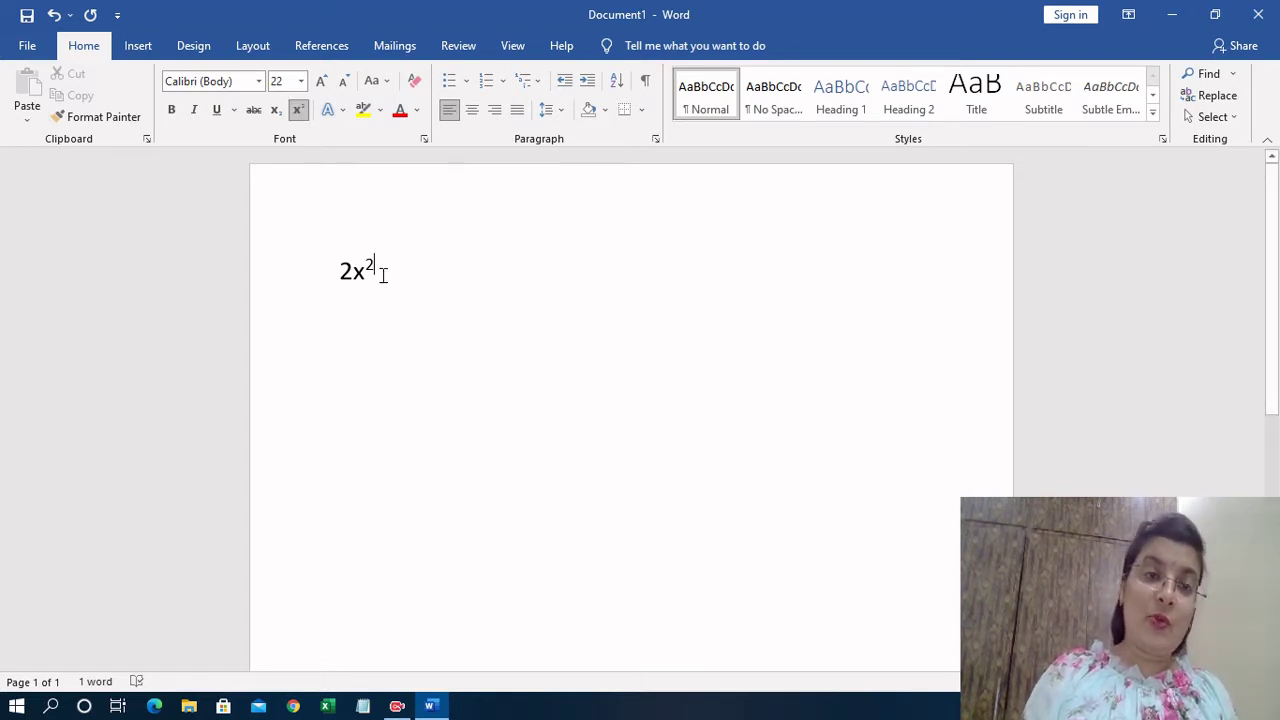
pyautogui.click(297, 110)
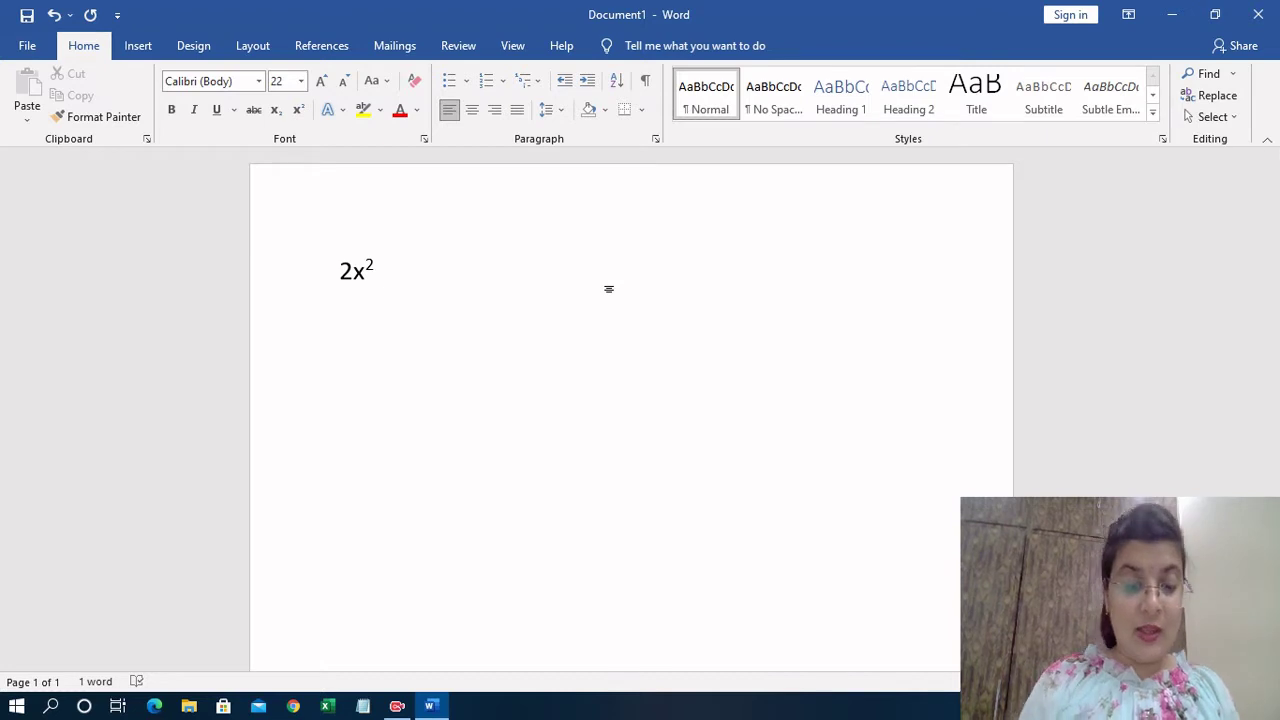
# Step: Type H₂O beside 2x², with the 2 formatted as subscript
pyautogui.write('H')
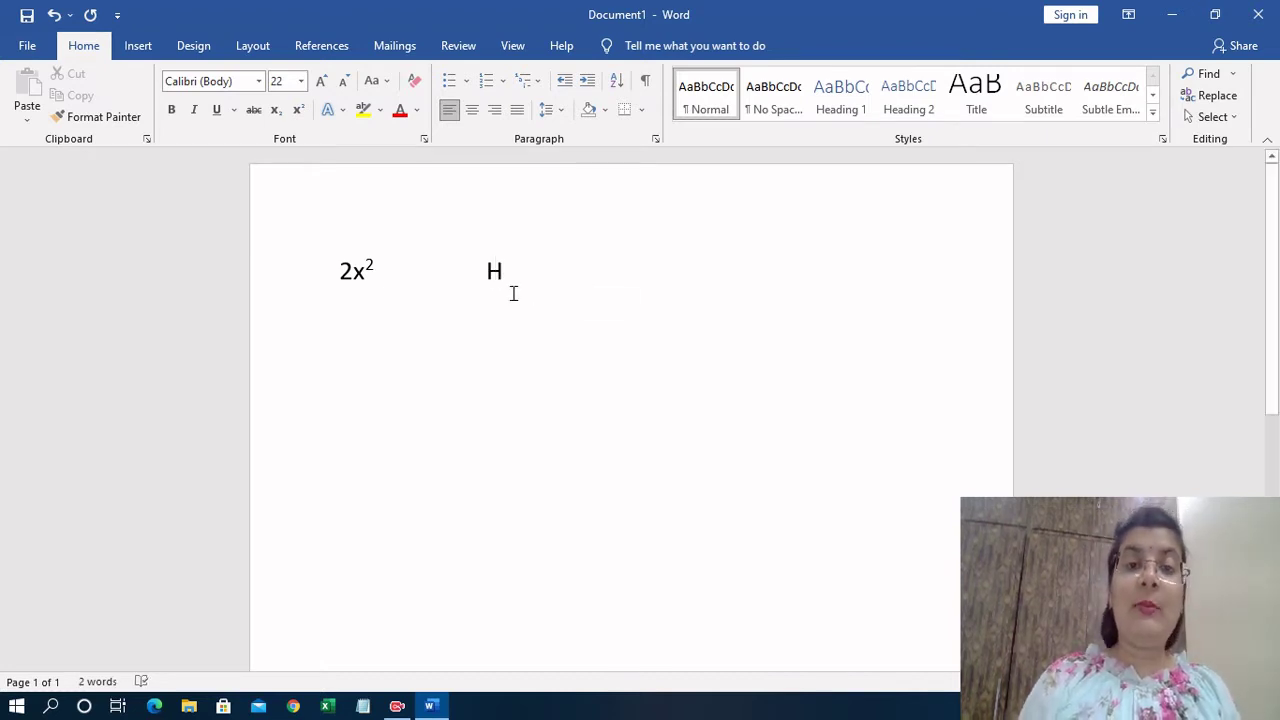
pyautogui.click(276, 112)
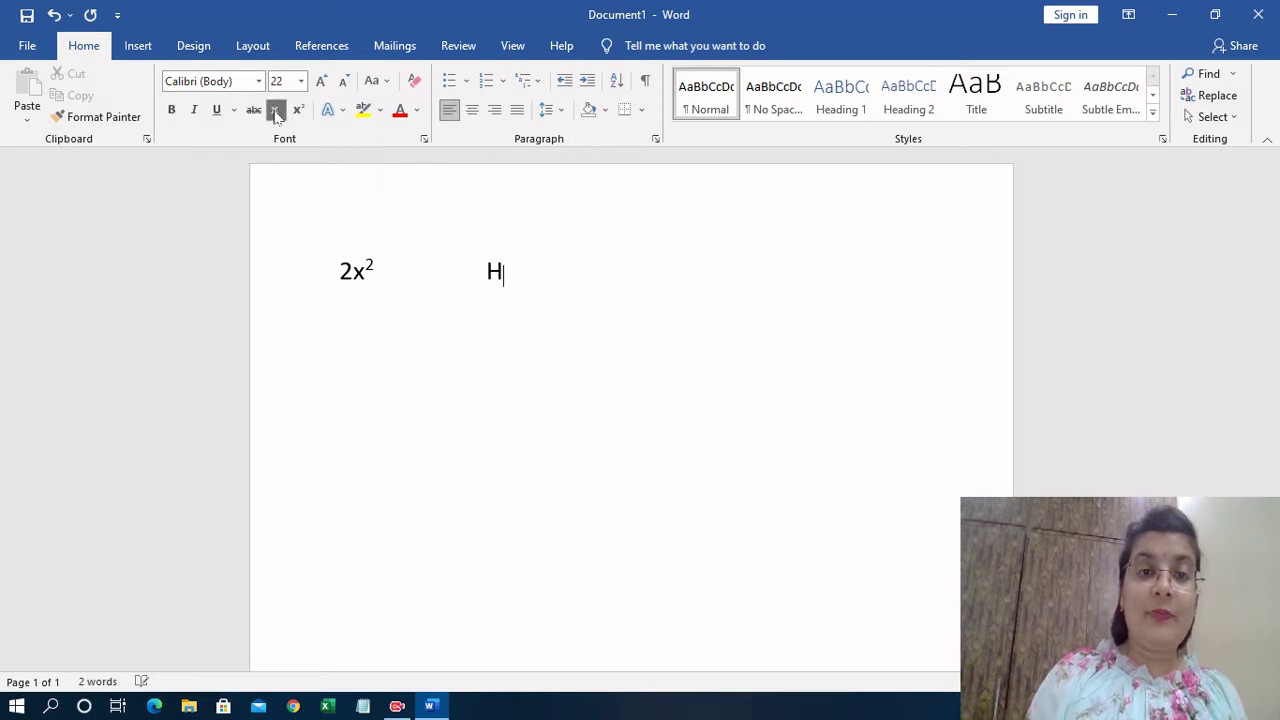
pyautogui.write('2')
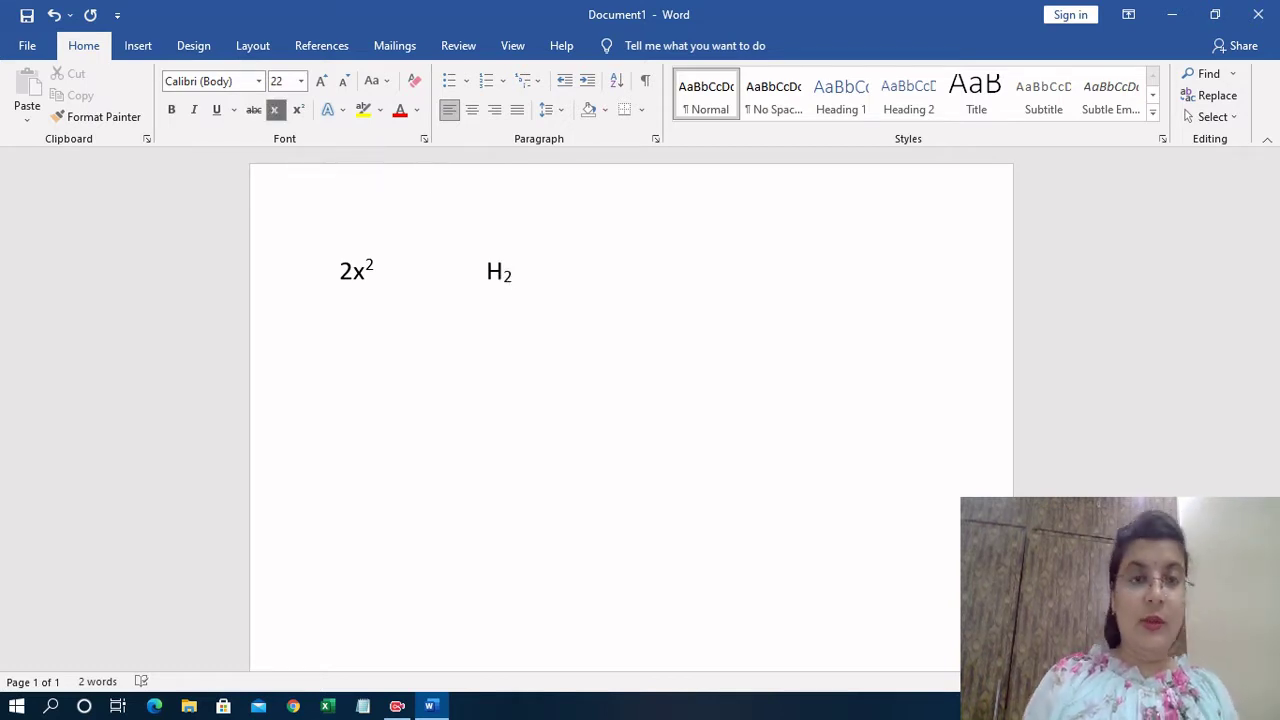
pyautogui.click(276, 112)
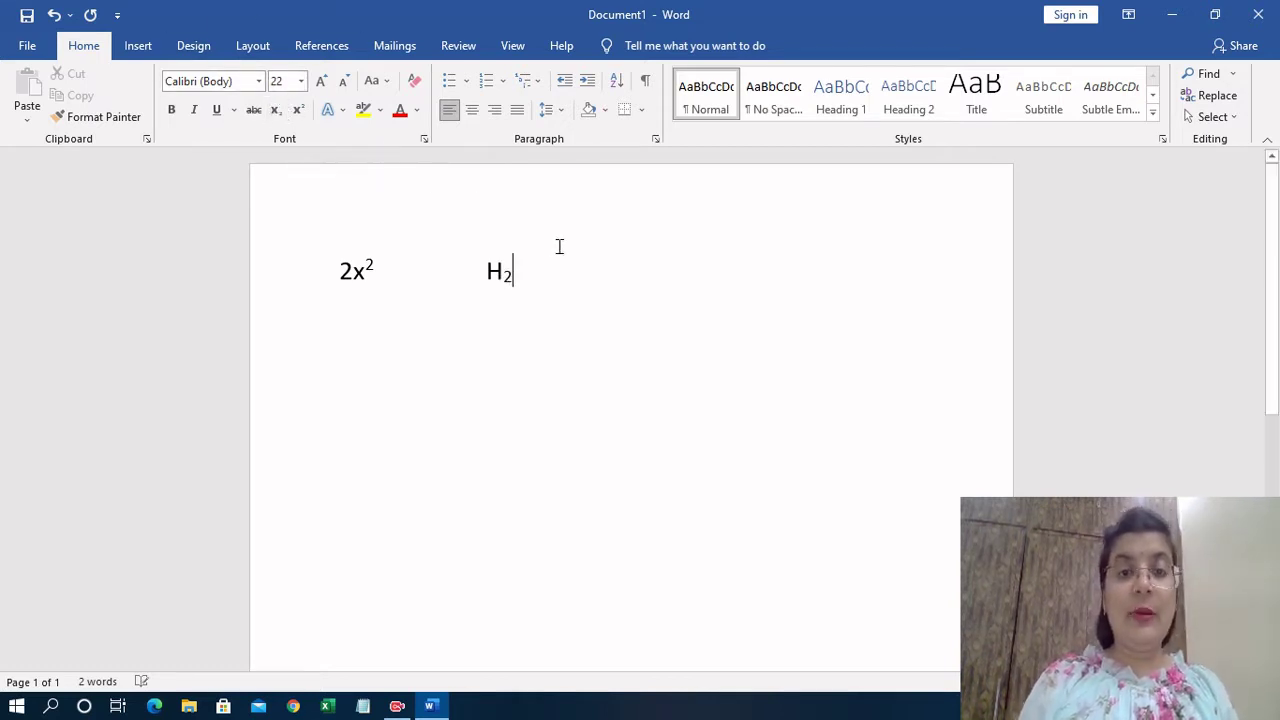
pyautogui.write('O')
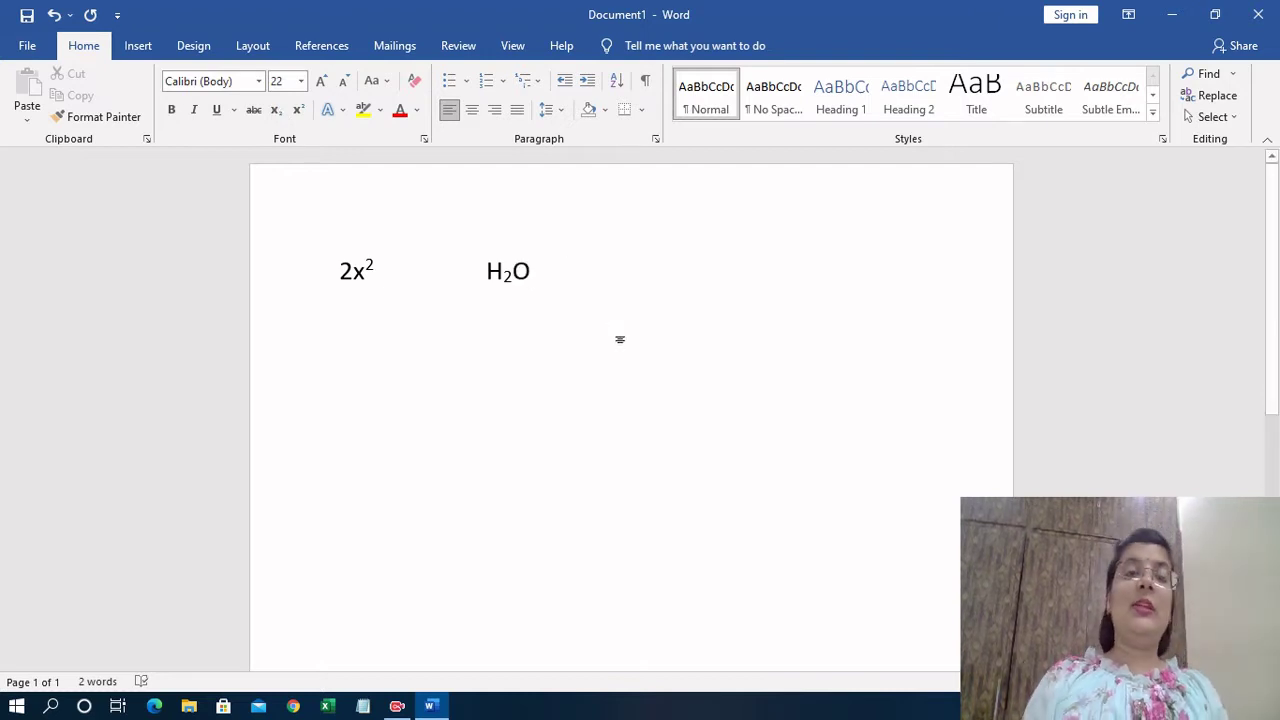
# Step: Select the whole line 2x² H₂O and delete it
pyautogui.moveTo(486, 272); pyautogui.dragTo(600, 278)
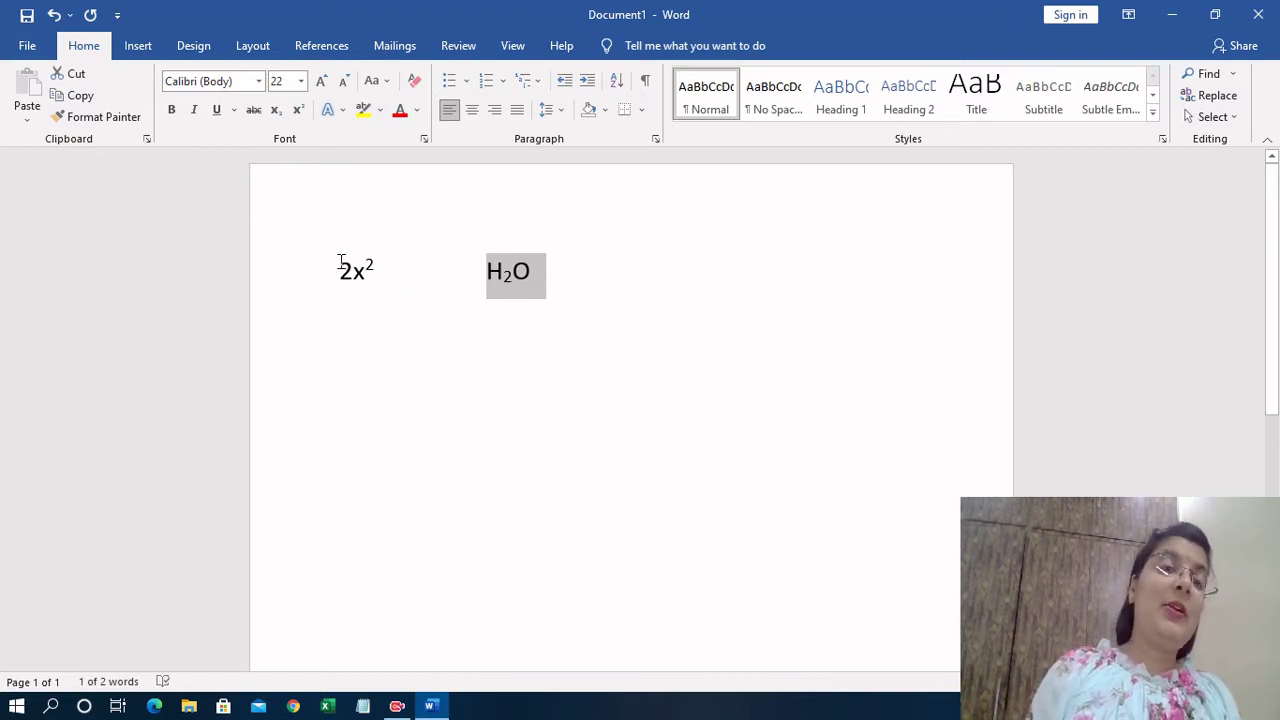
pyautogui.moveTo(340, 265); pyautogui.dragTo(377, 272)
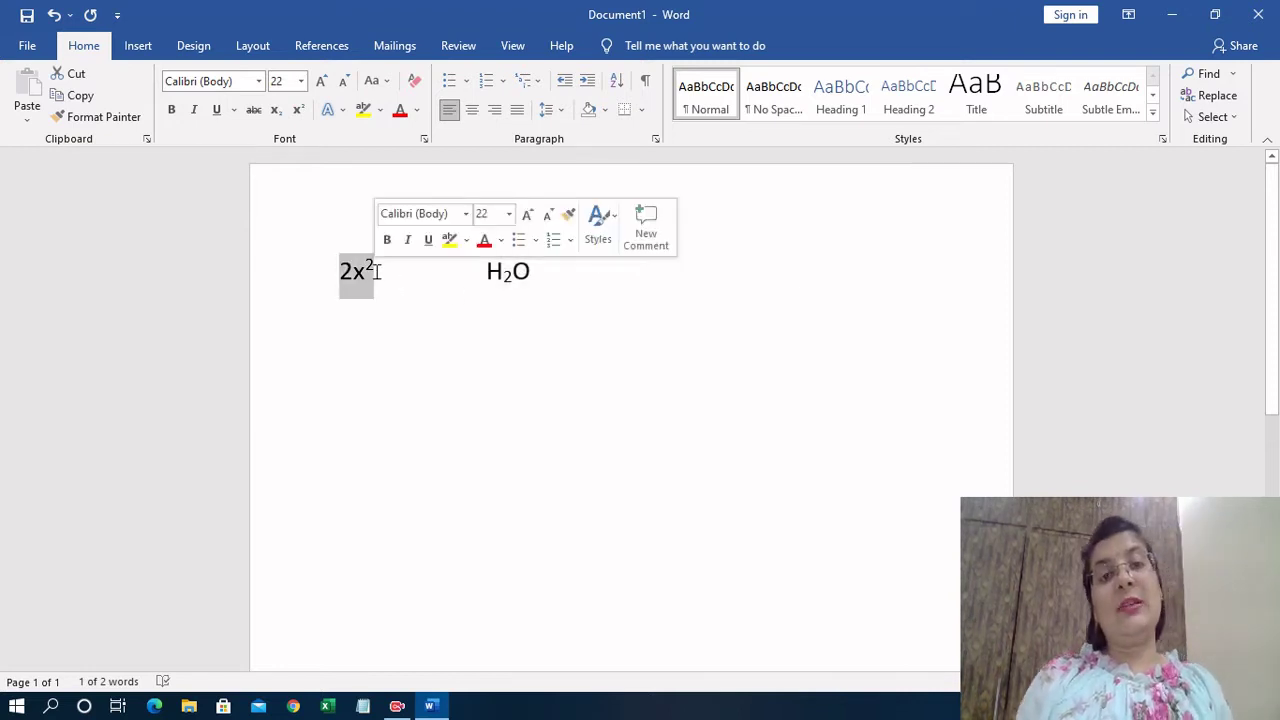
pyautogui.click(586, 288)
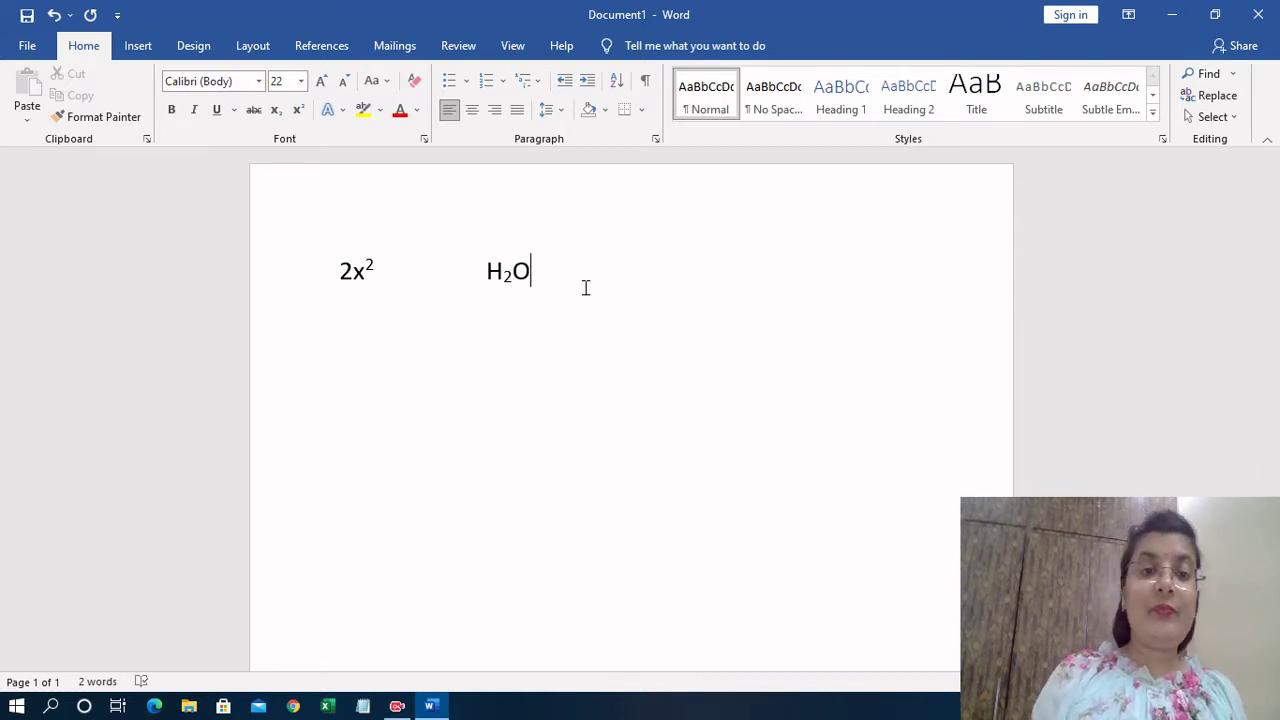
pyautogui.moveTo(340, 270); pyautogui.dragTo(574, 267)
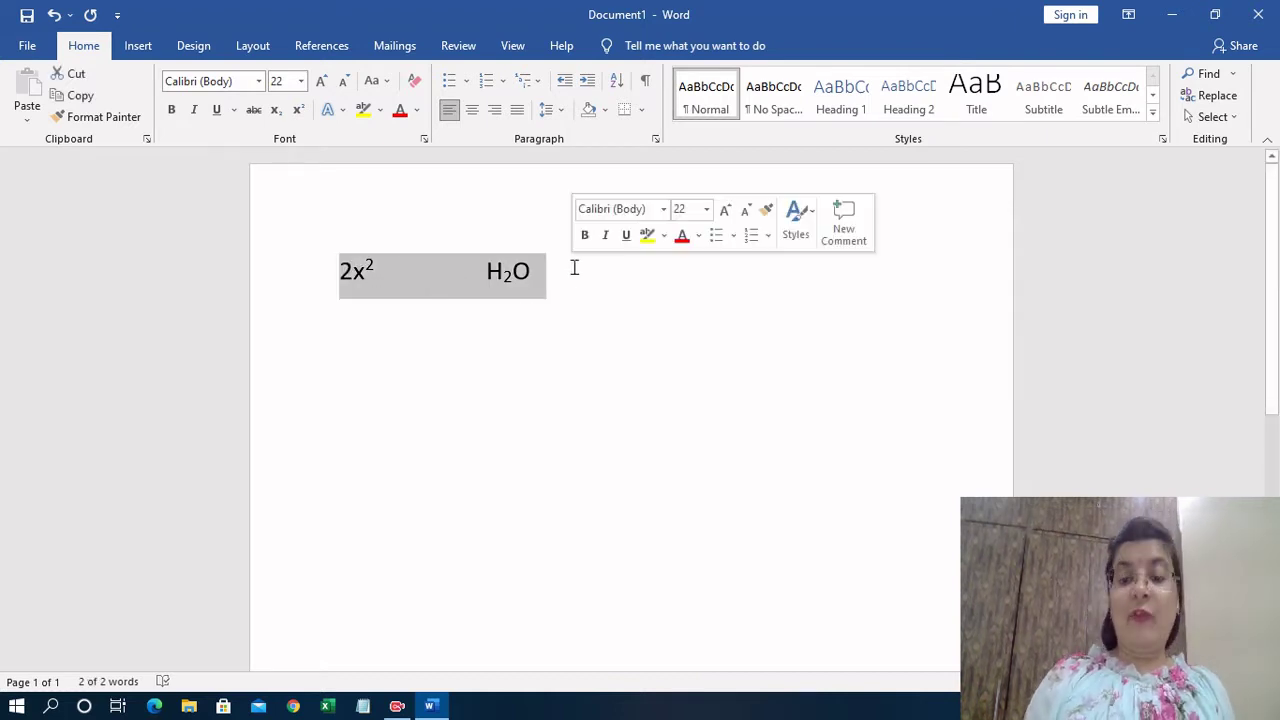
pyautogui.press('Delete')
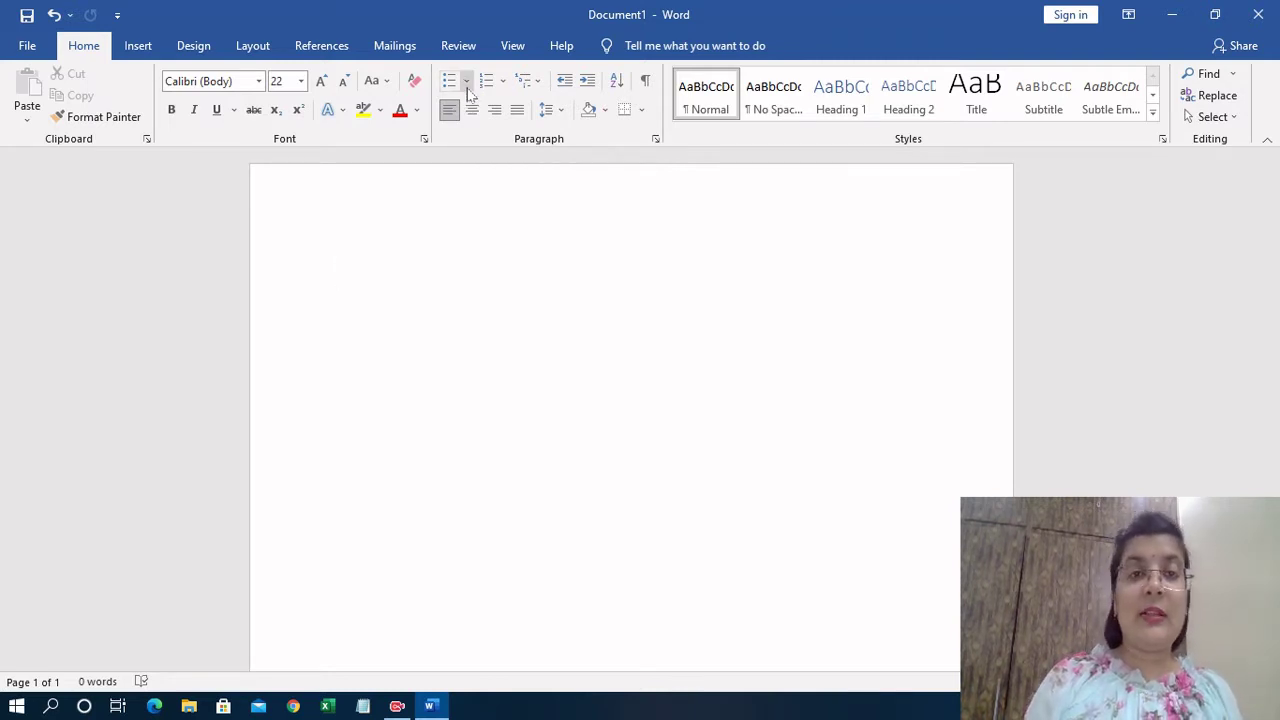
# Step: Make a checkmark bulleted list of Computer, Printer, Mouse, Keyboard, then preview the numbering formats
pyautogui.click(466, 84)
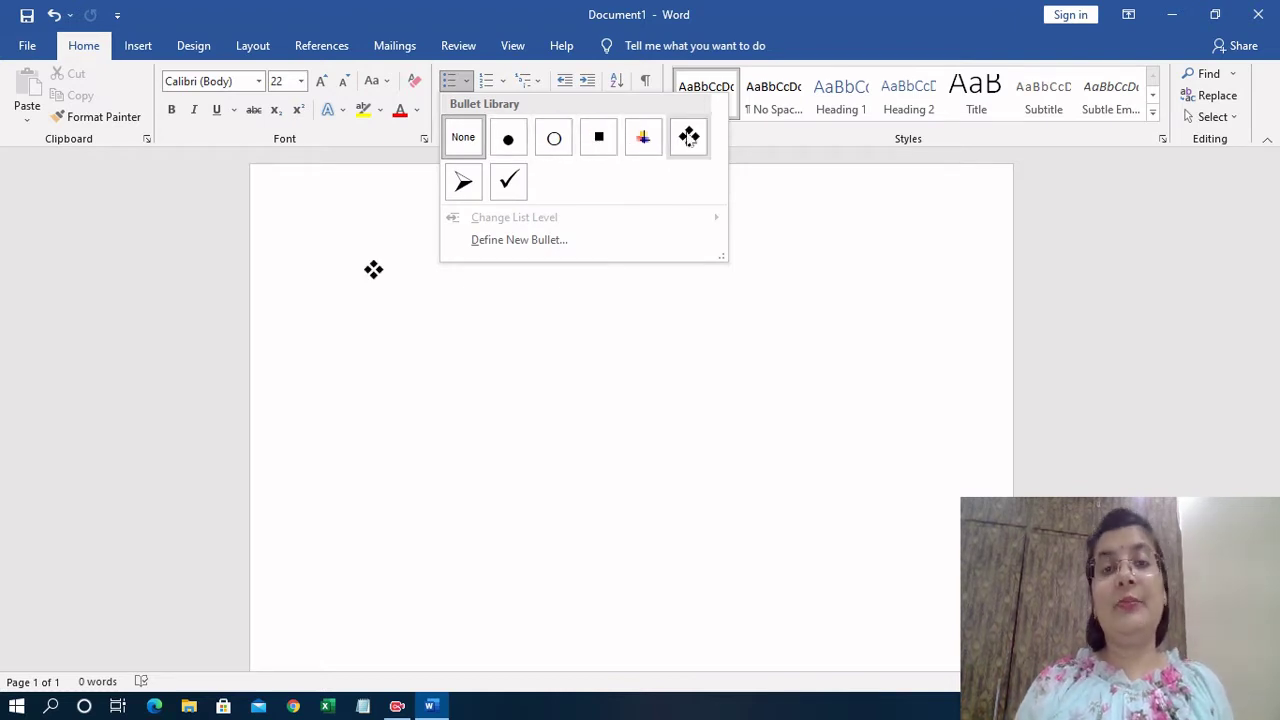
pyautogui.click(509, 180)
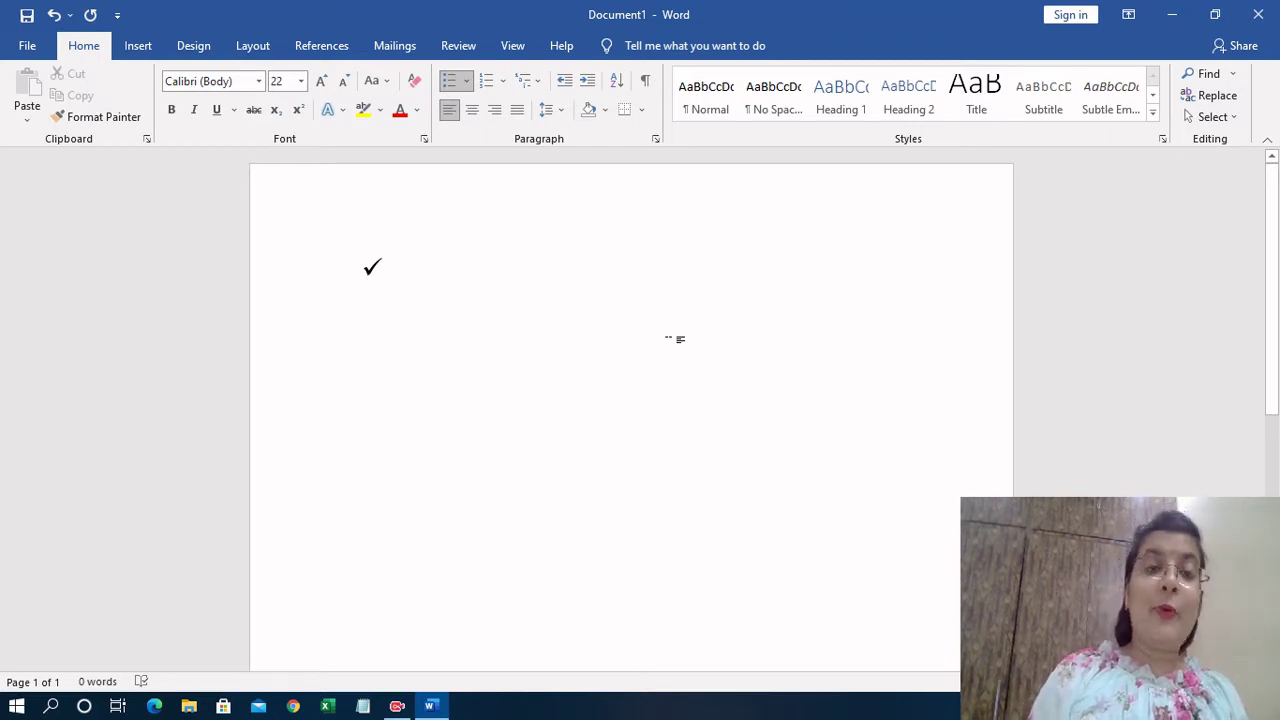
pyautogui.write('C')
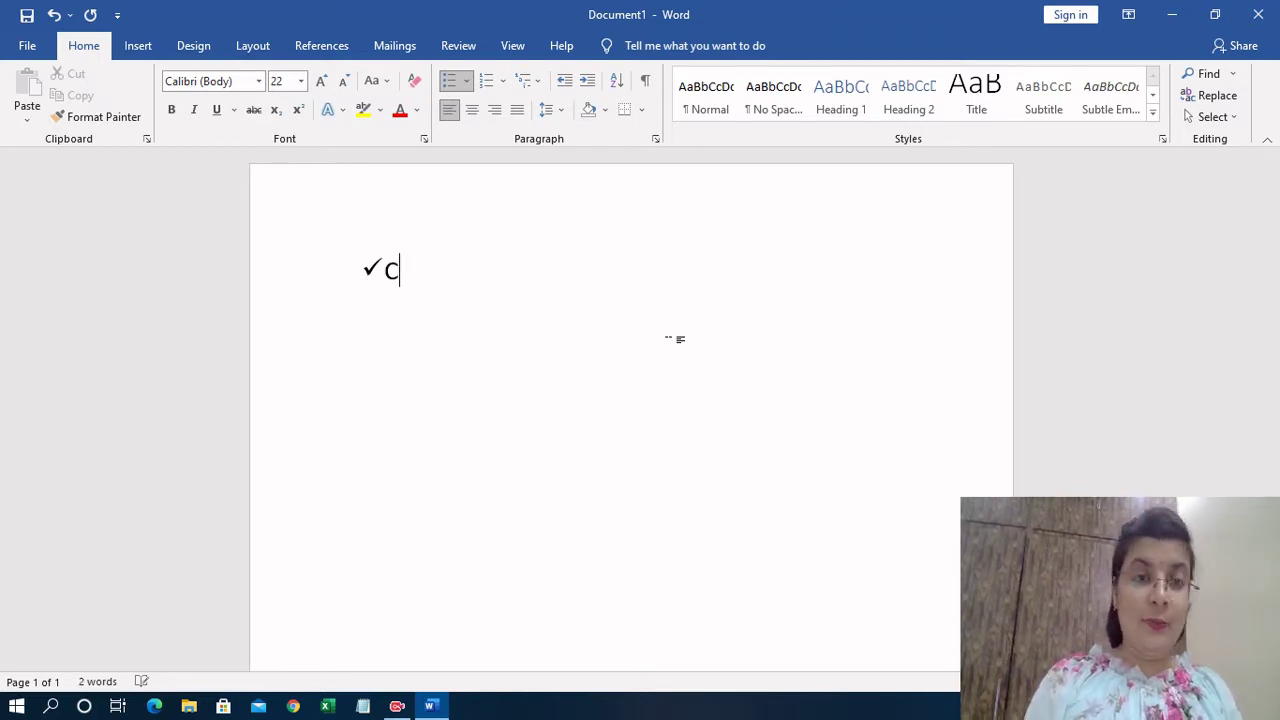
pyautogui.write('omputer')
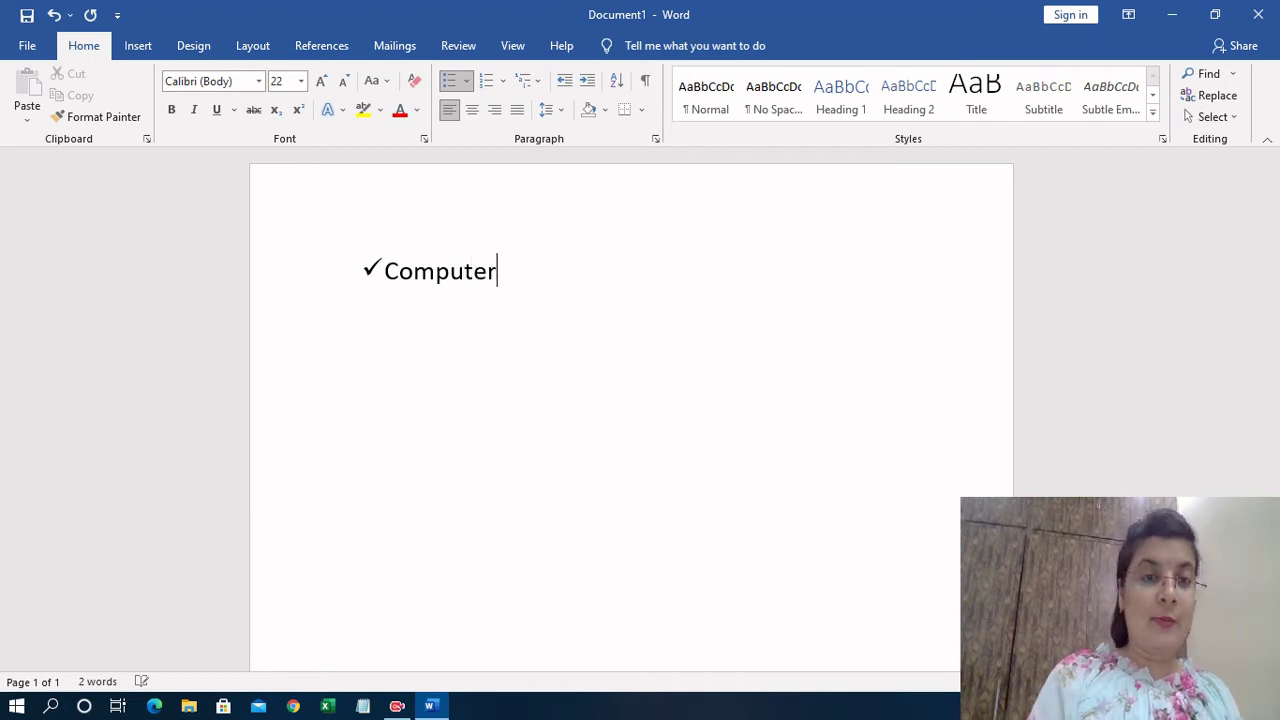
pyautogui.press('Return')
pyautogui.write('r')
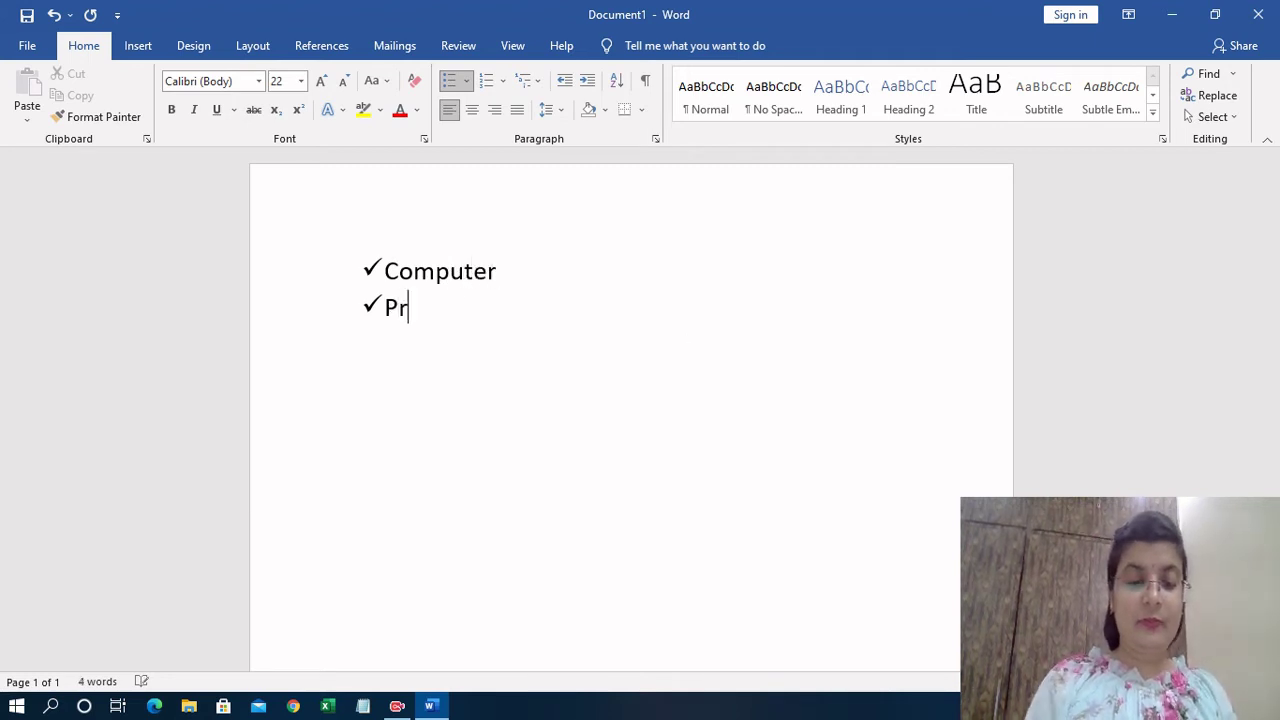
pyautogui.write('inter')
pyautogui.press('Return')
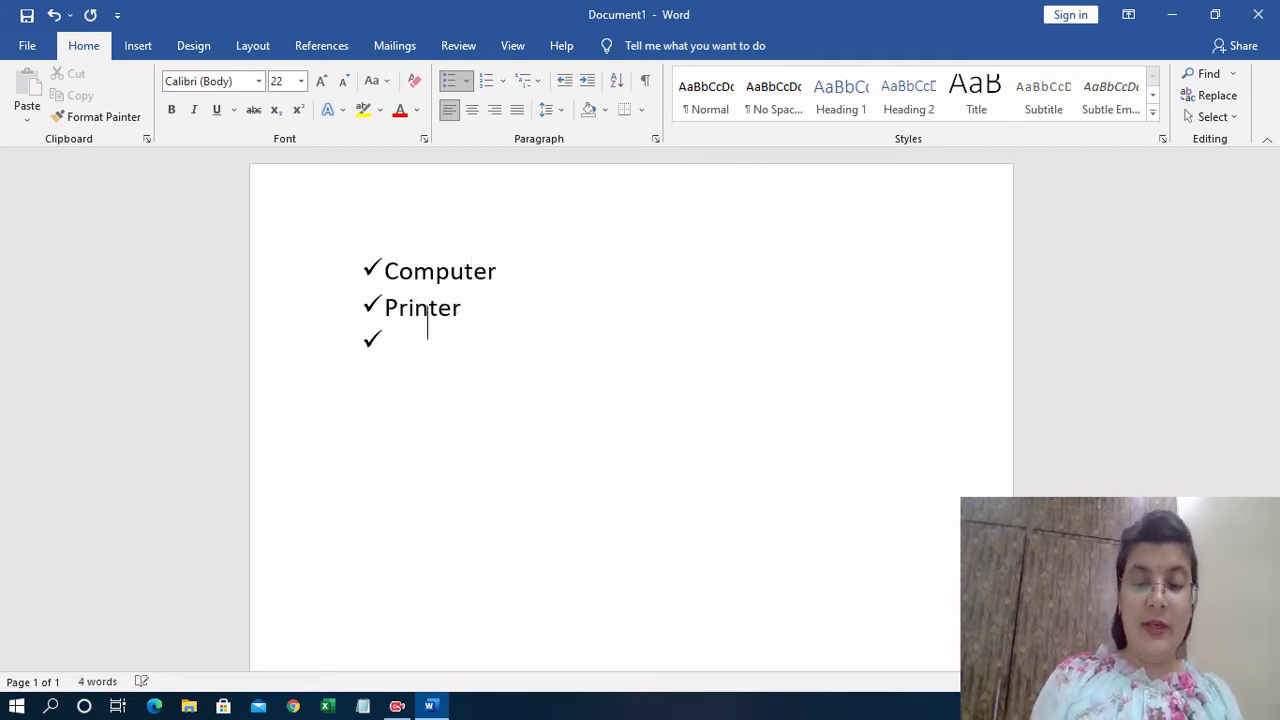
pyautogui.write('Mou')
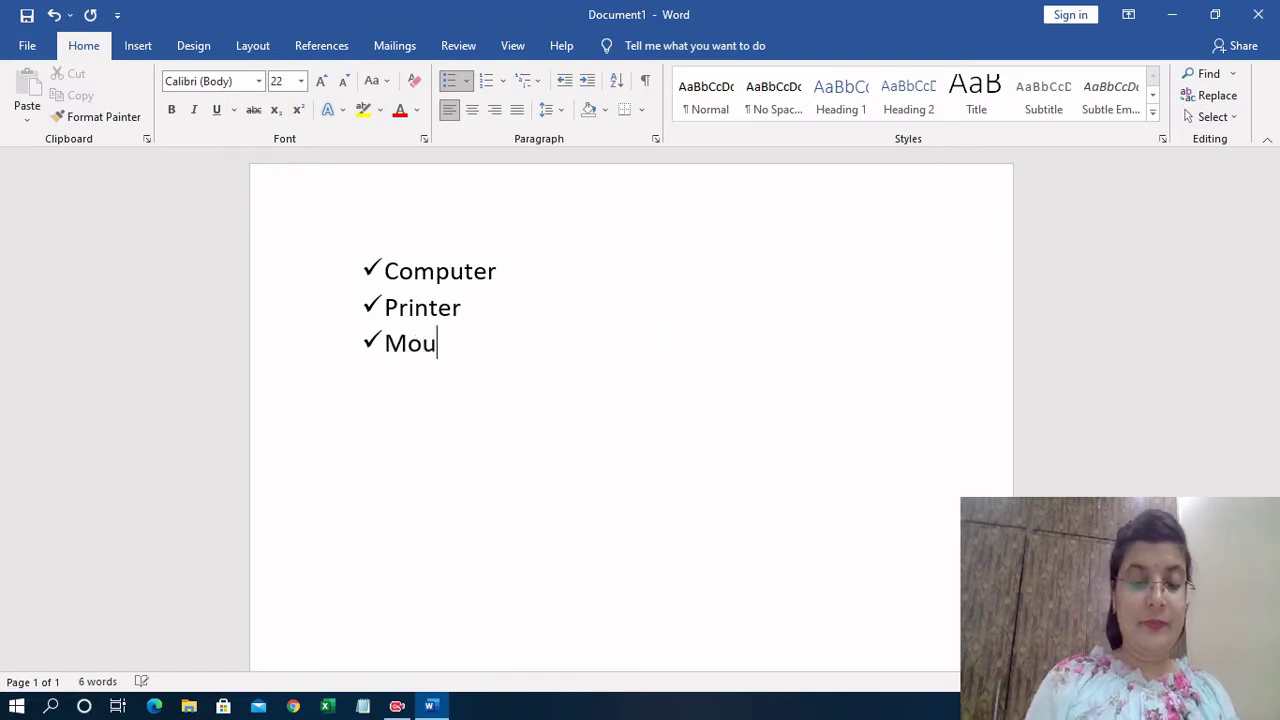
pyautogui.write('se')
pyautogui.press('Return')
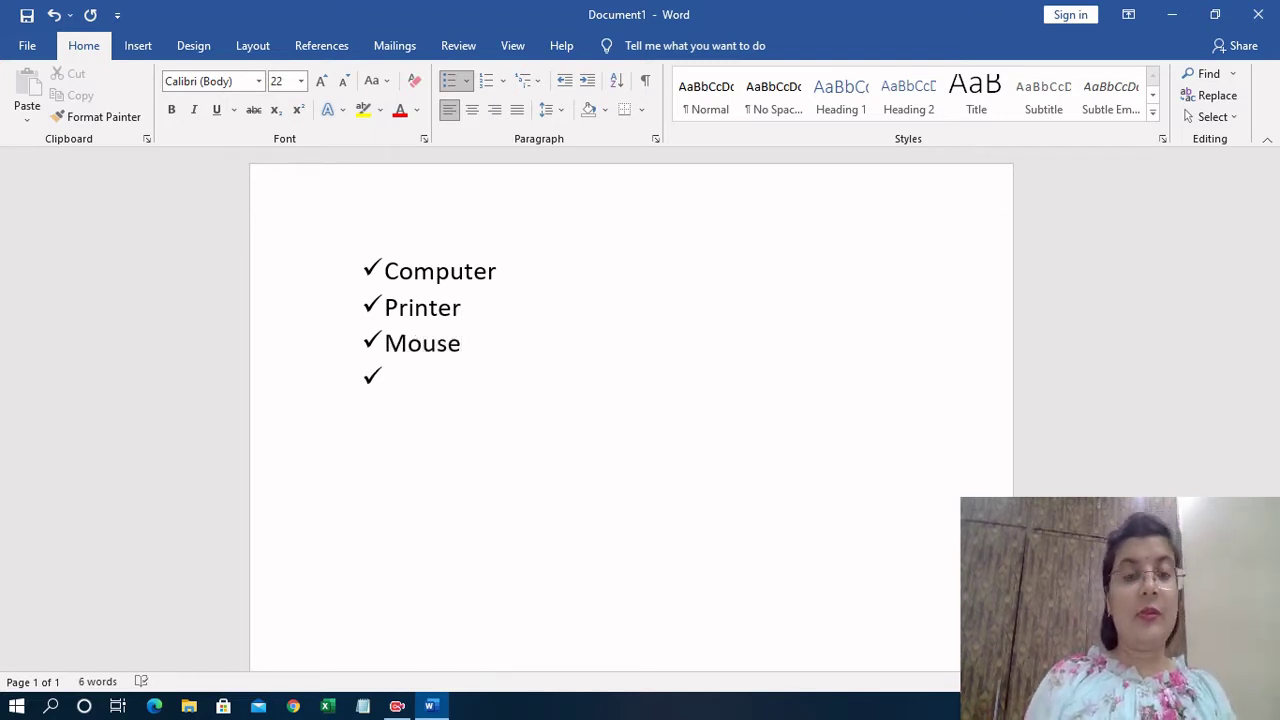
pyautogui.write('Ke')
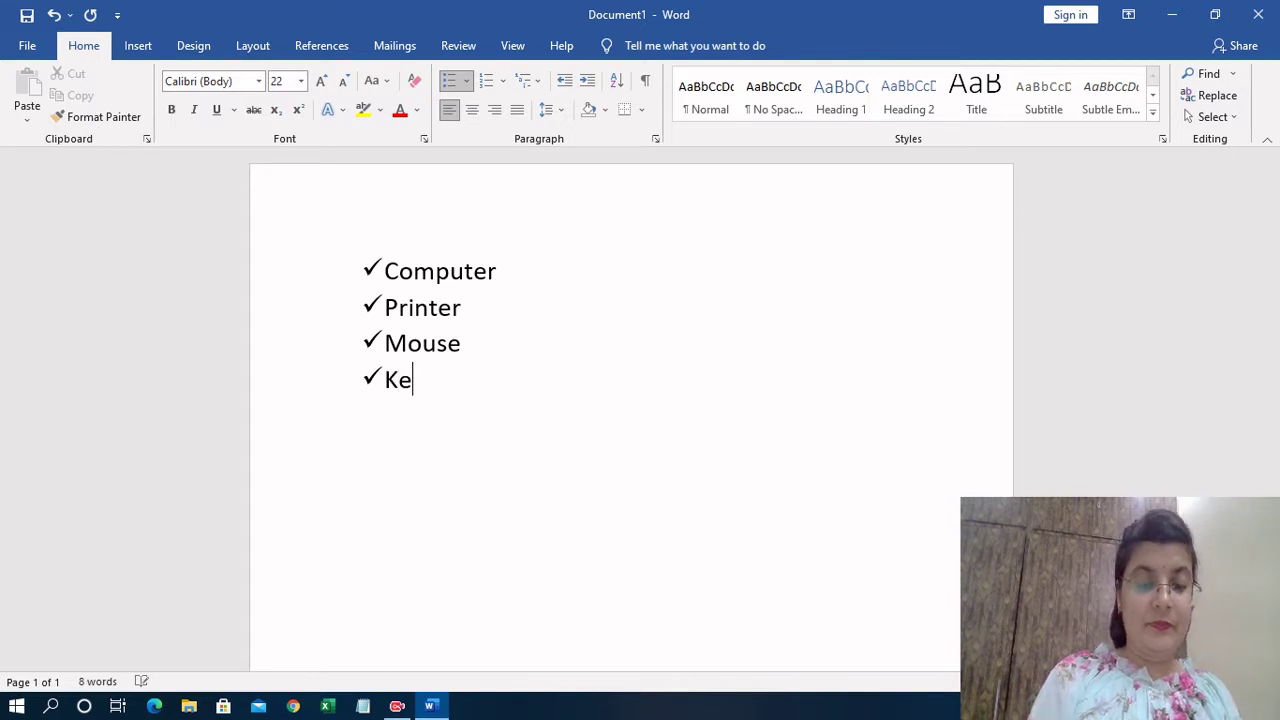
pyautogui.write('yboard')
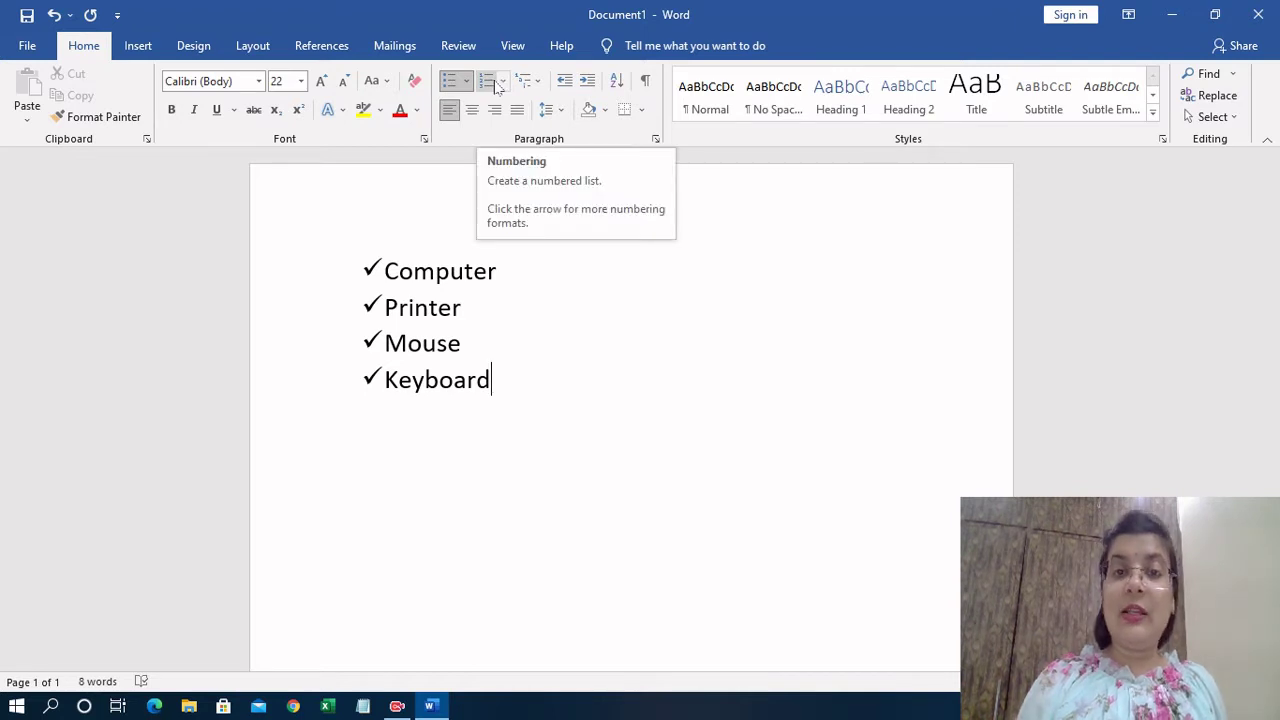
pyautogui.click(502, 81)
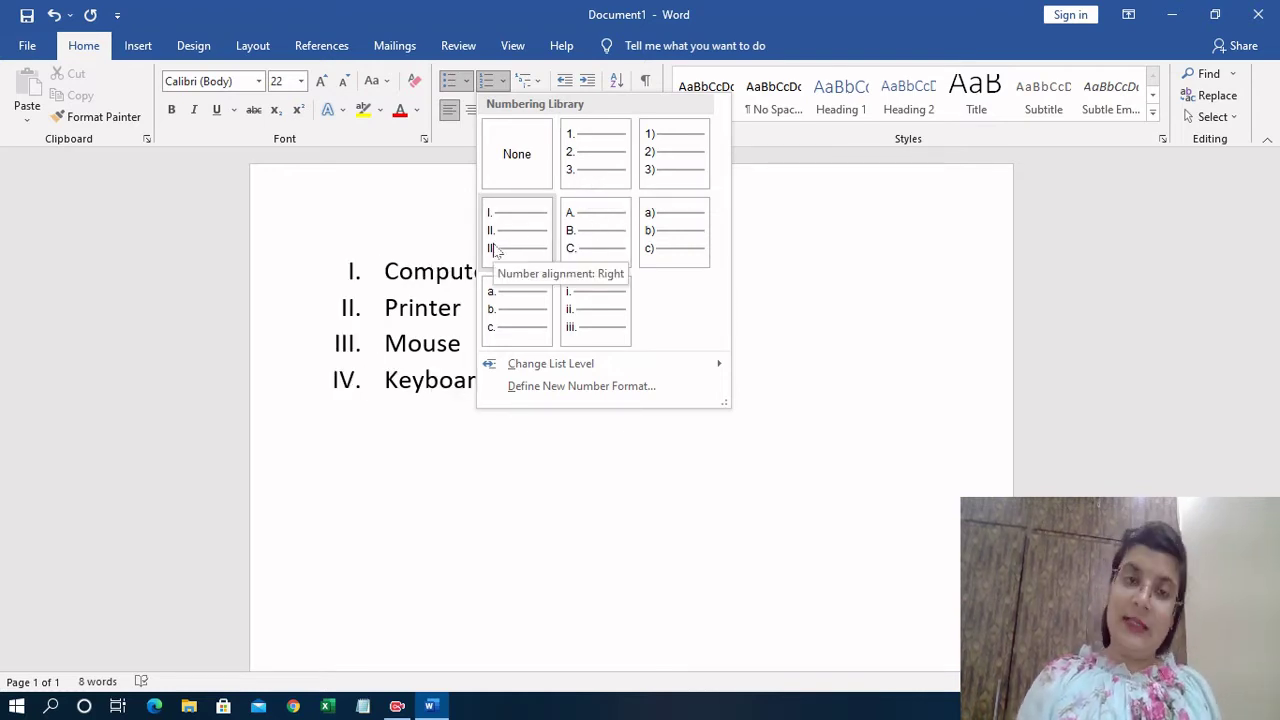
# Step: Delete the checkmark list and open Define New Multilevel List
pyautogui.click(851, 214)
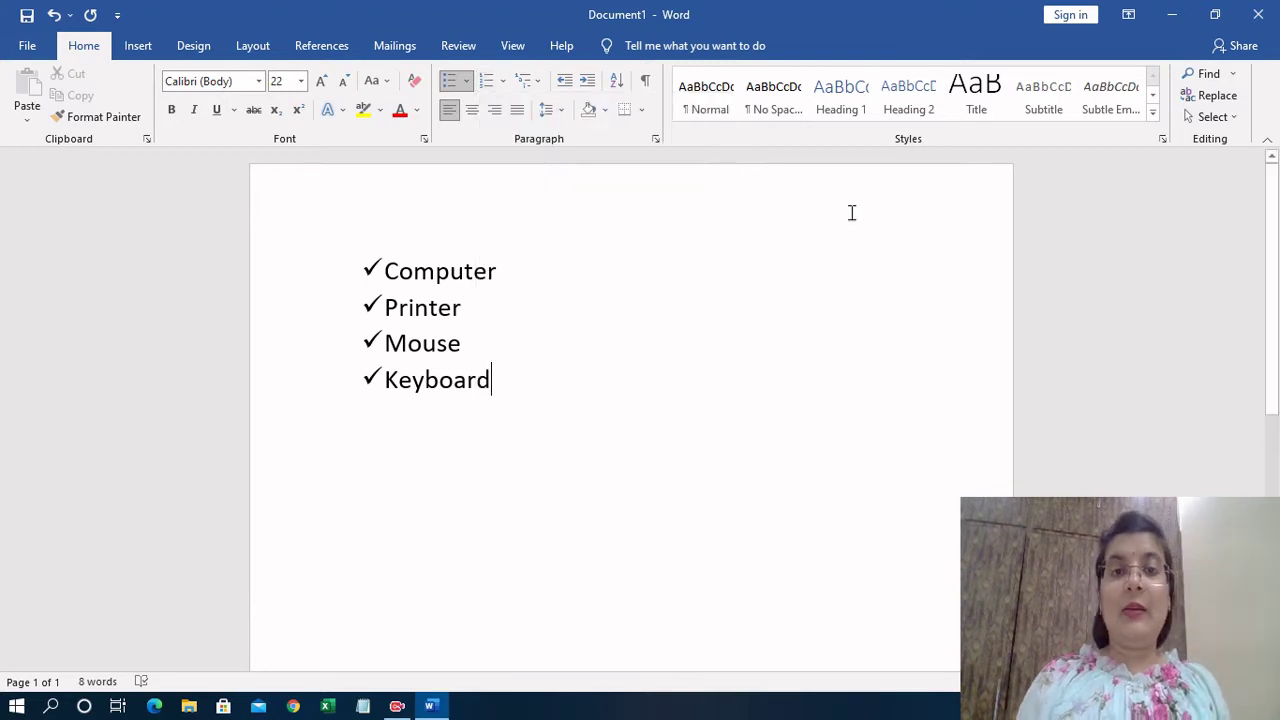
pyautogui.moveTo(386, 271); pyautogui.dragTo(546, 438)
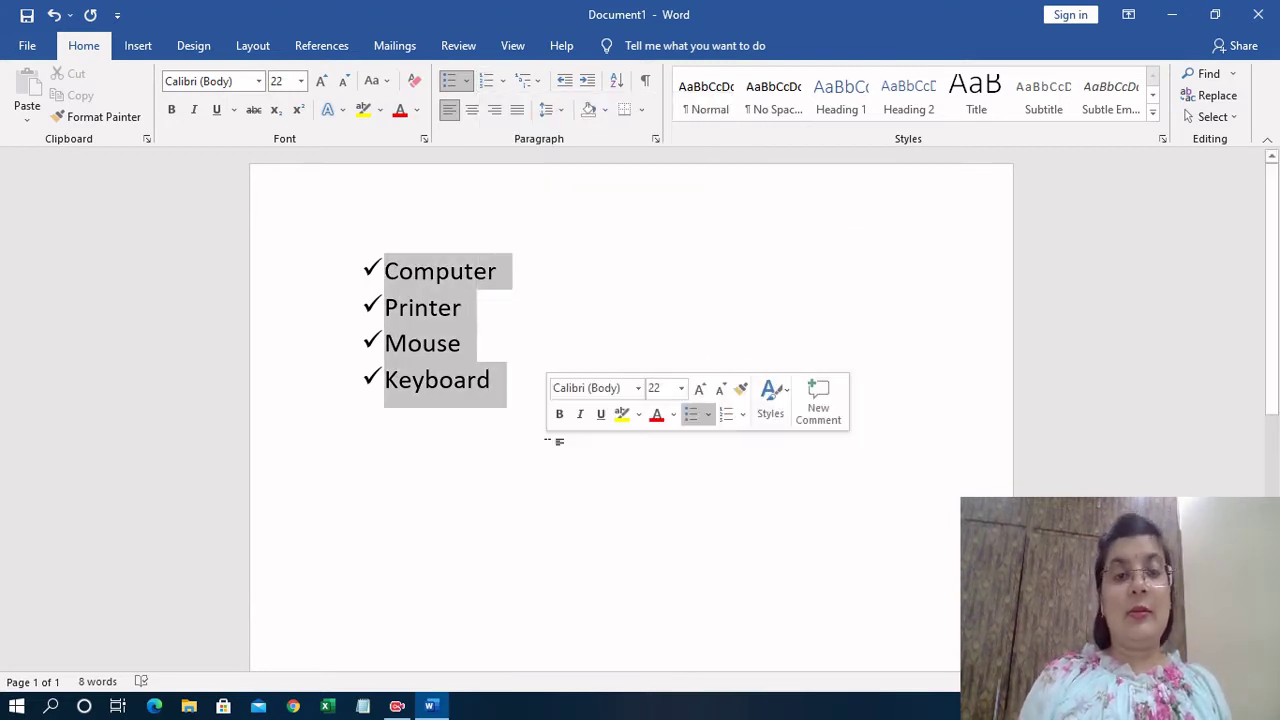
pyautogui.press('Delete')
pyautogui.press('BackSpace')
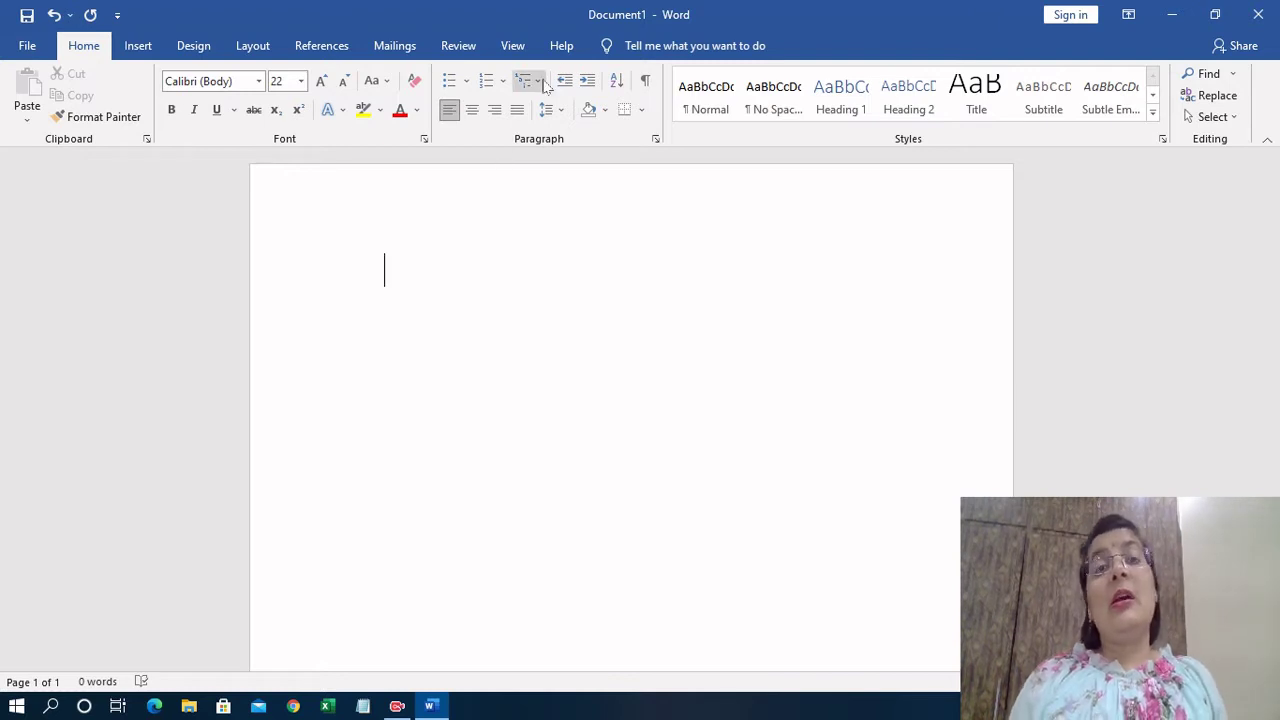
pyautogui.moveTo(526, 80)
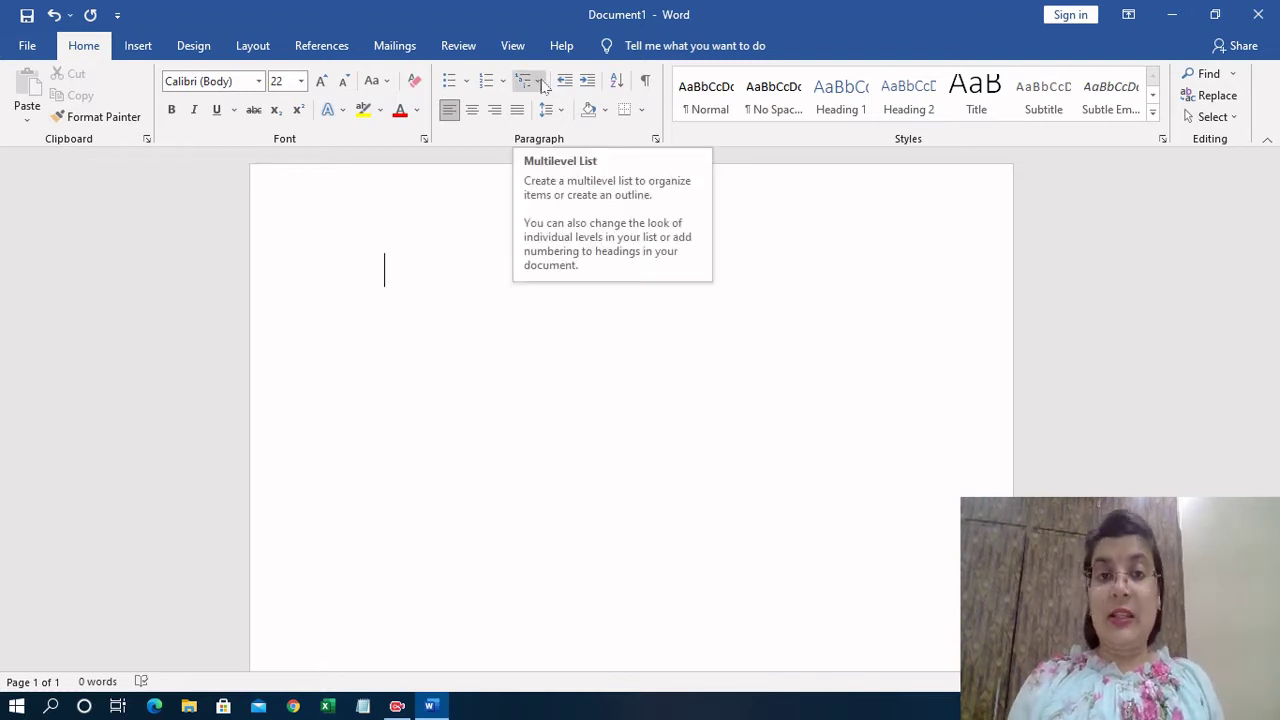
pyautogui.click(540, 83)
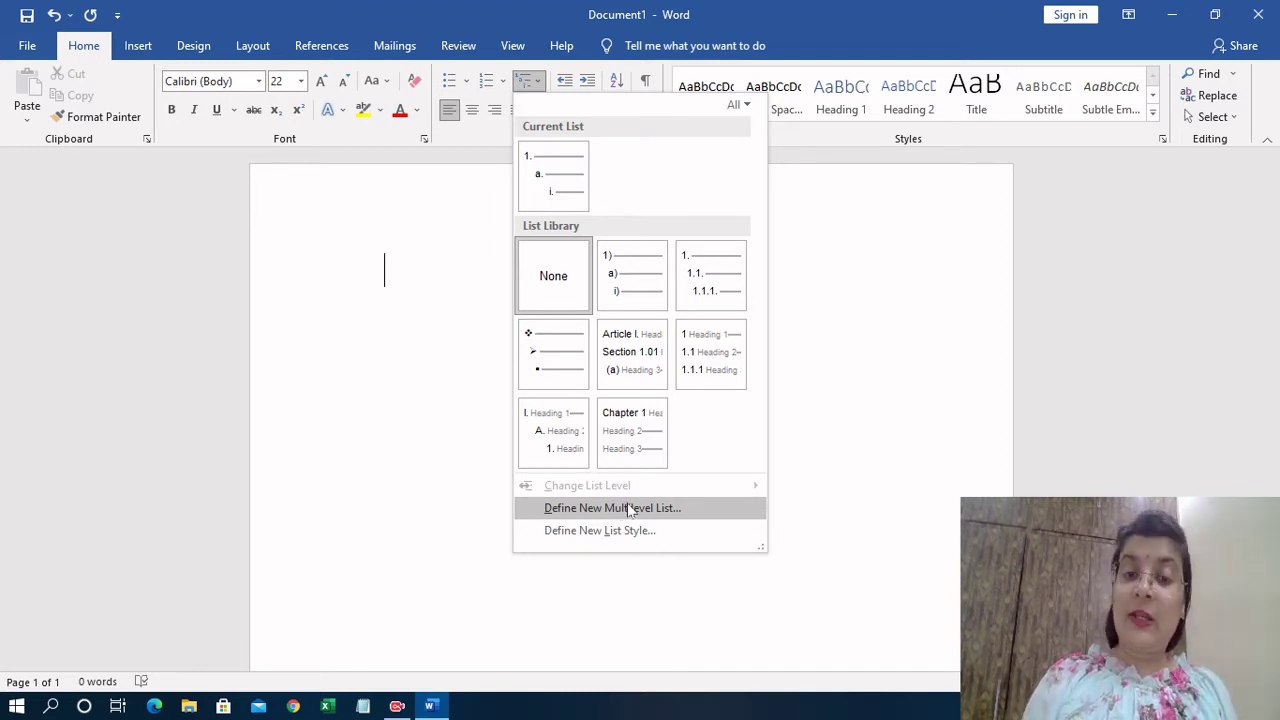
pyautogui.click(630, 508)
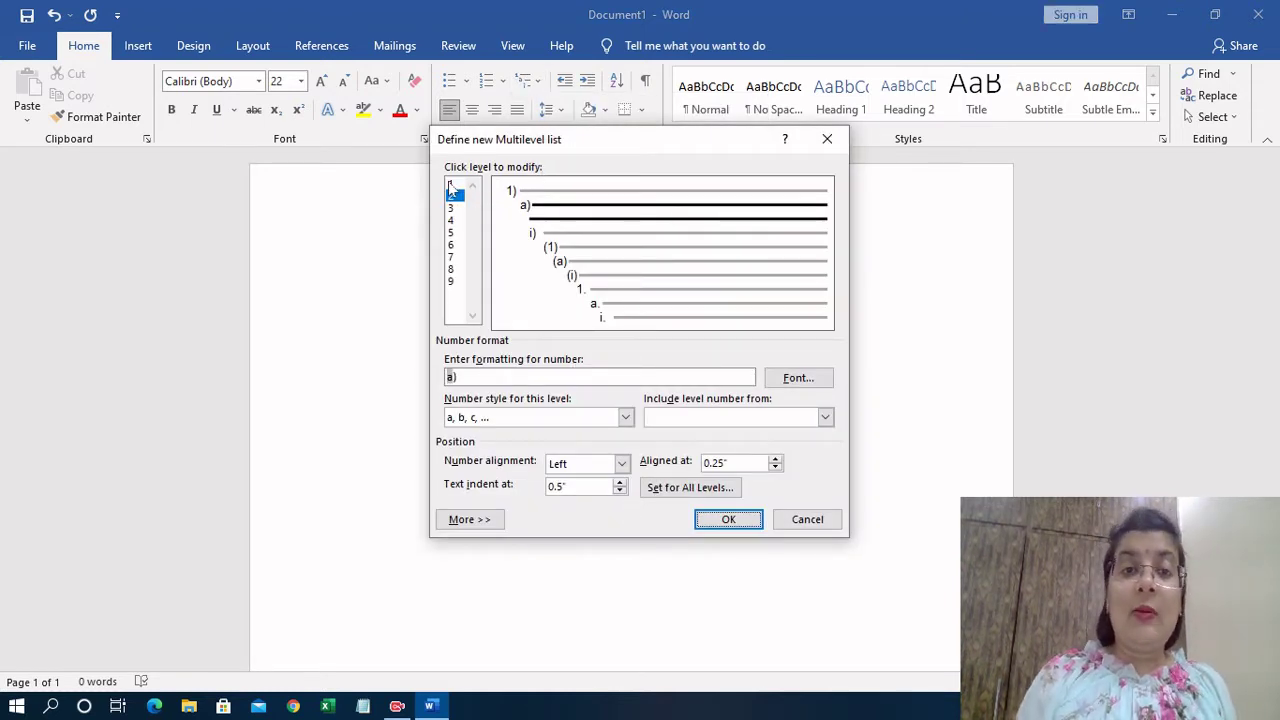
# Step: Set level 1 numbering to A, B, C, level 2 to 1, 2, 3, and level 3 to arrow bullets
pyautogui.click(451, 184)
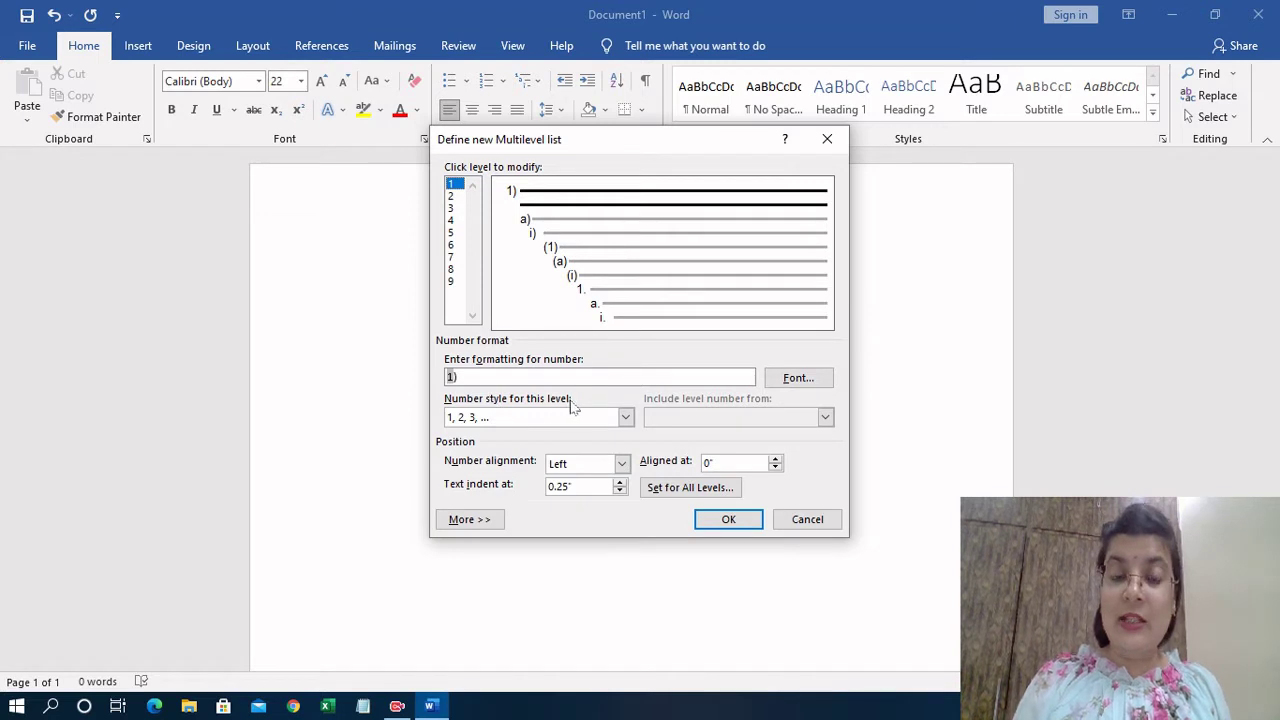
pyautogui.click(626, 418)
pyautogui.click(530, 484)
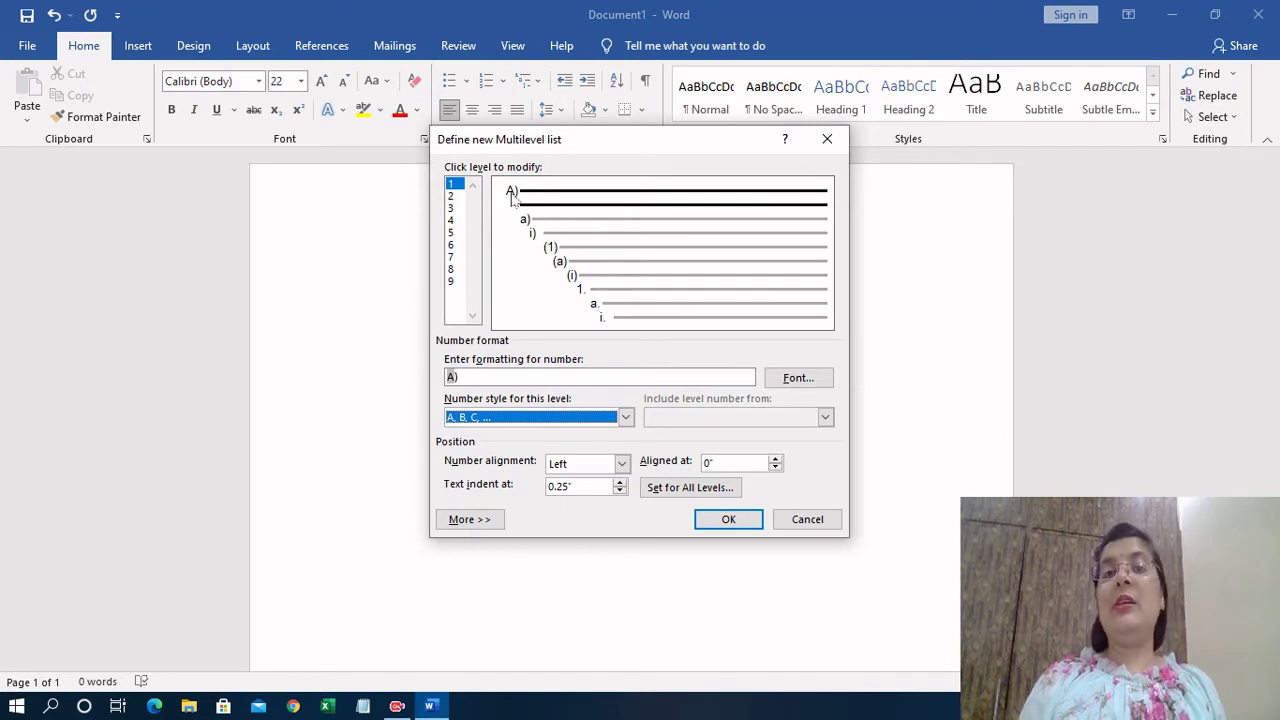
pyautogui.click(451, 196)
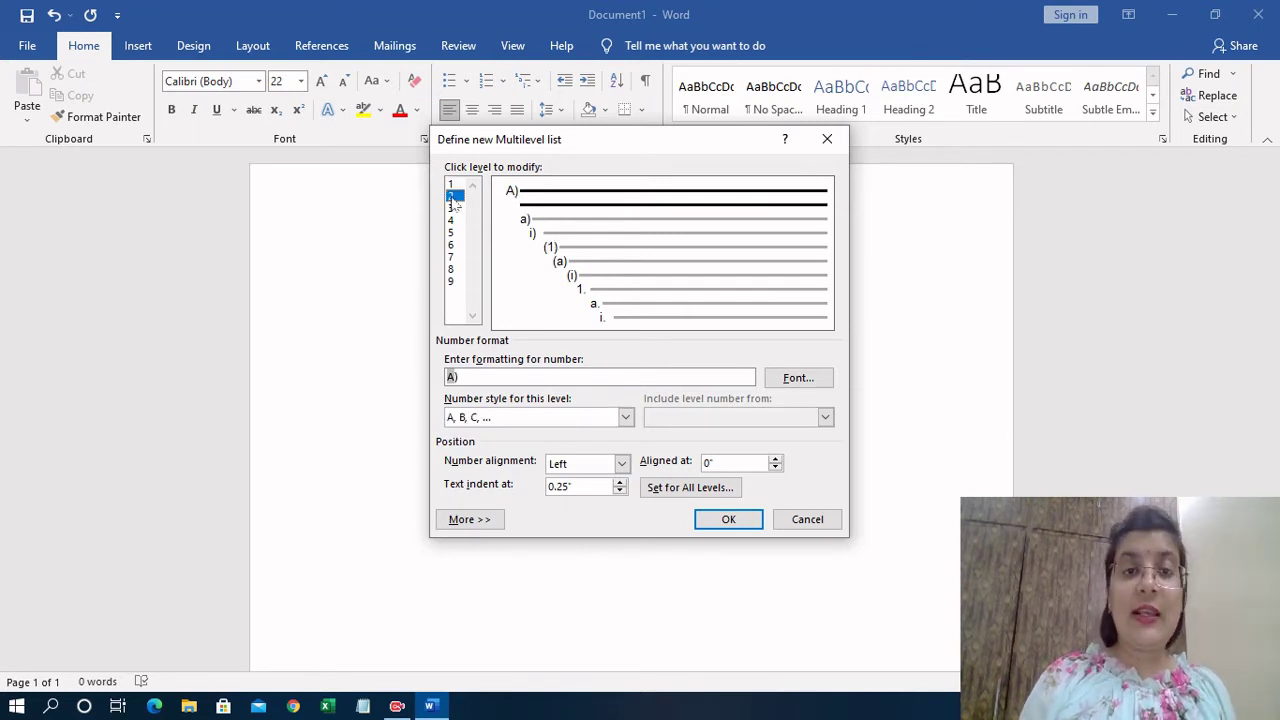
pyautogui.click(625, 417)
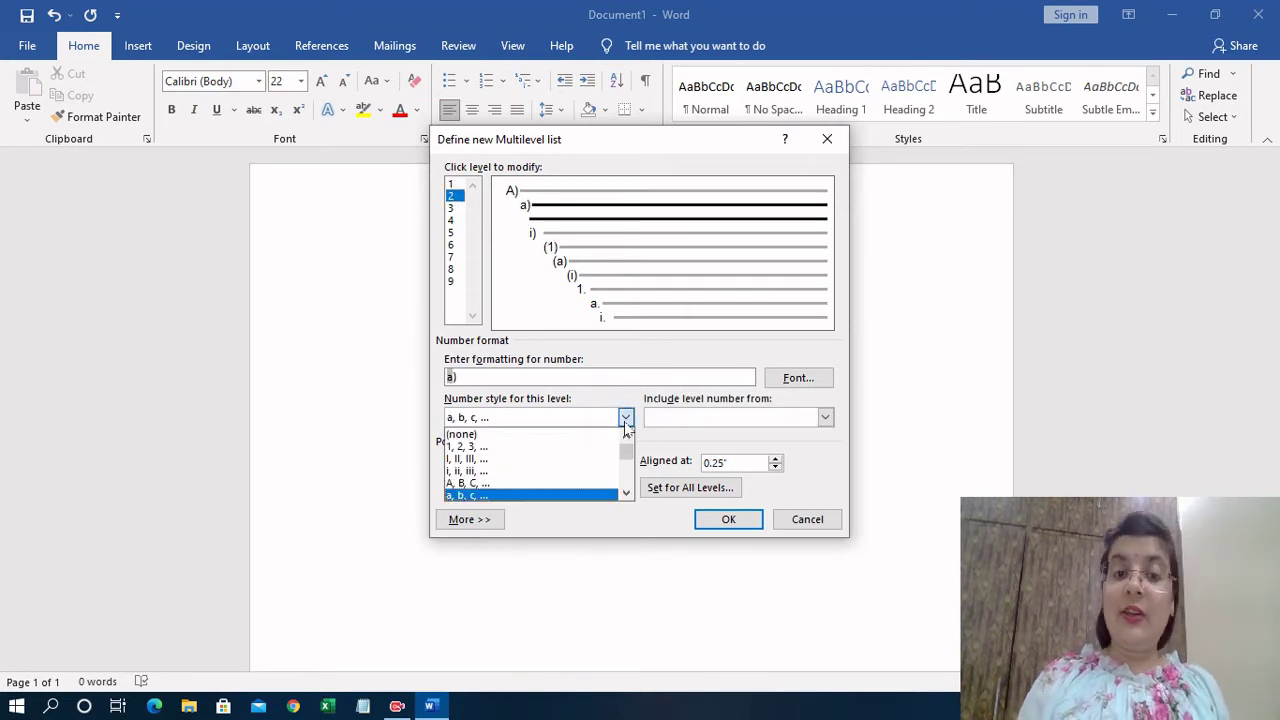
pyautogui.click(563, 446)
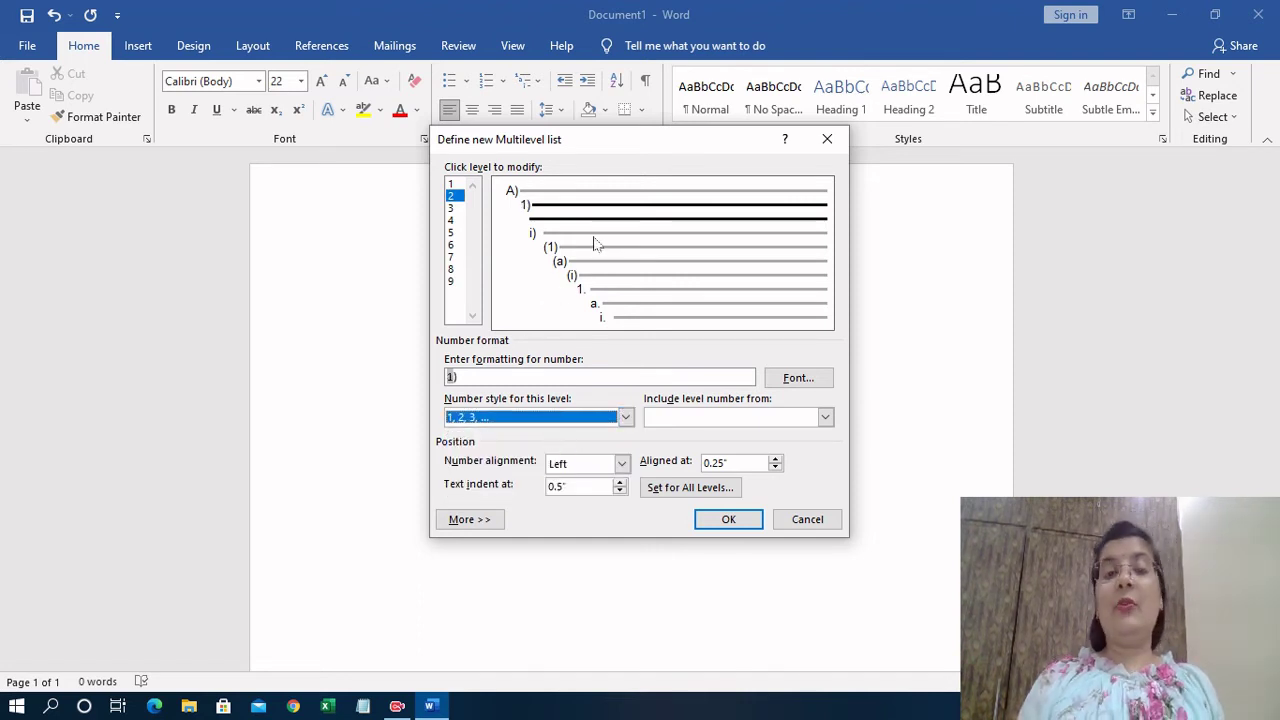
pyautogui.click(451, 209)
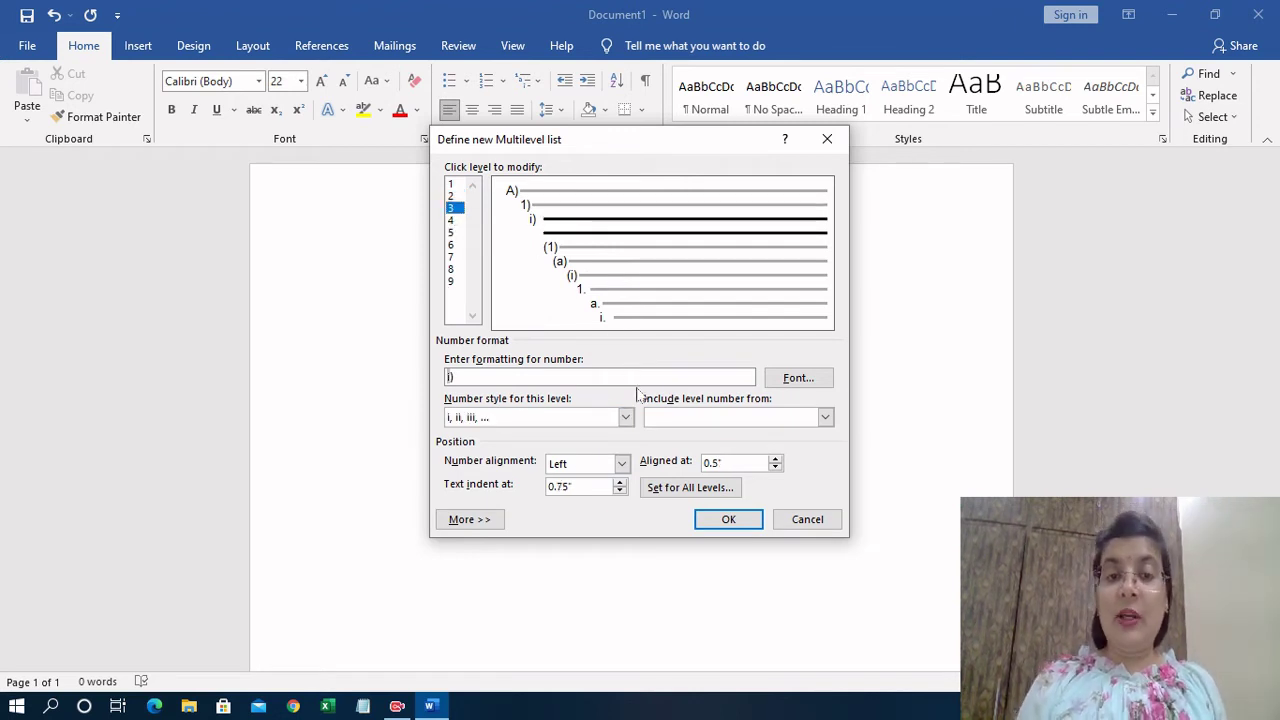
pyautogui.click(625, 417)
pyautogui.moveTo(625, 450); pyautogui.dragTo(636, 493)
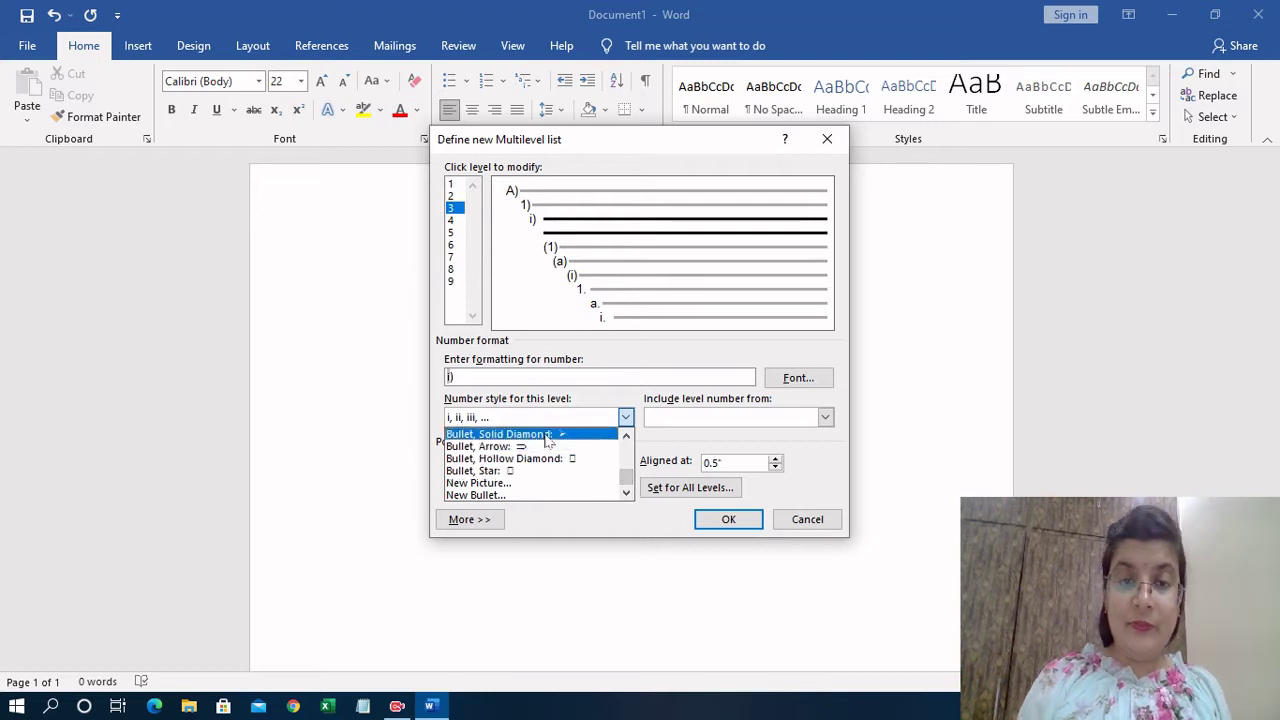
pyautogui.click(551, 436)
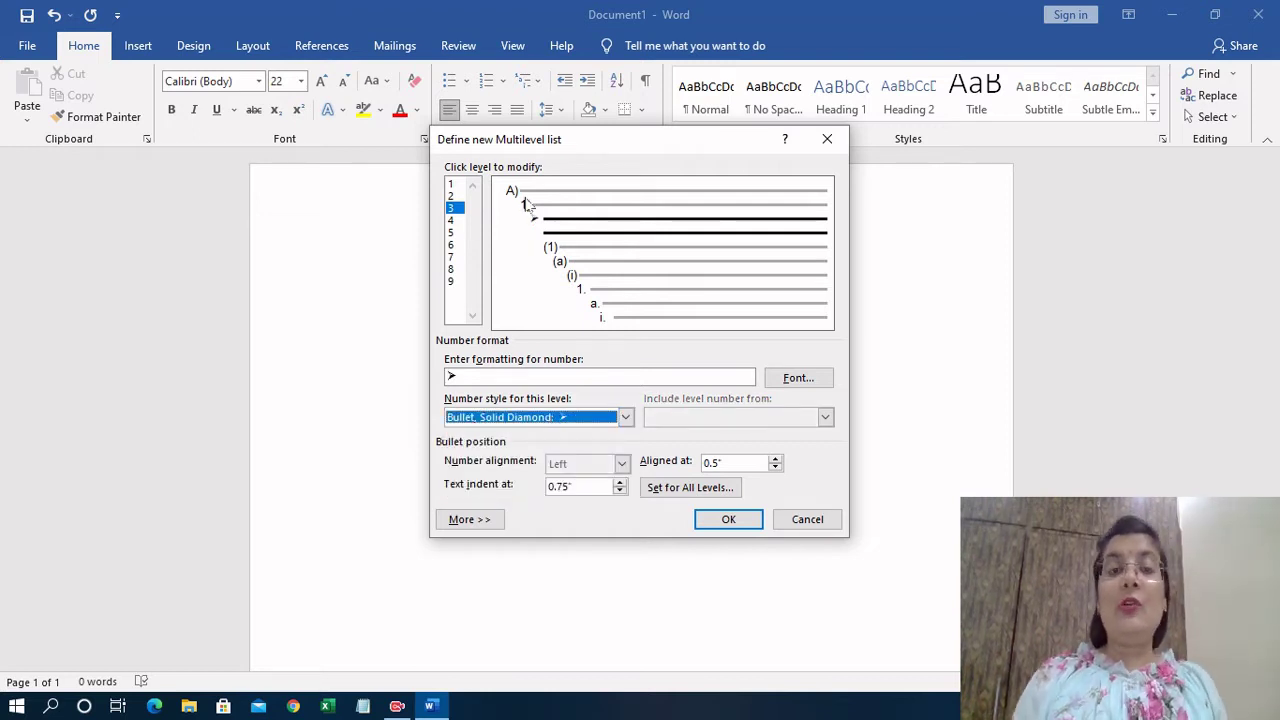
pyautogui.click(452, 184)
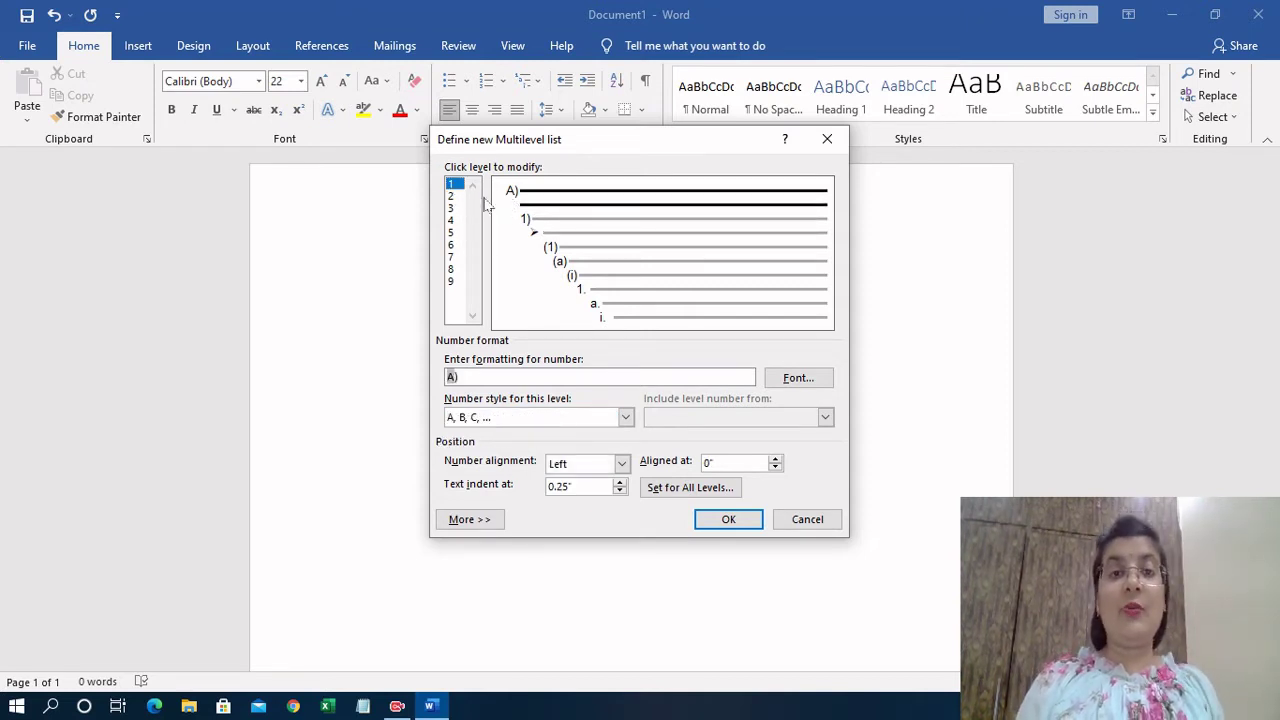
# Step: Apply the list and enter A) Sporting Equipments, sub-item 1) Baseball, and an empty third-level bullet
pyautogui.click(745, 522)
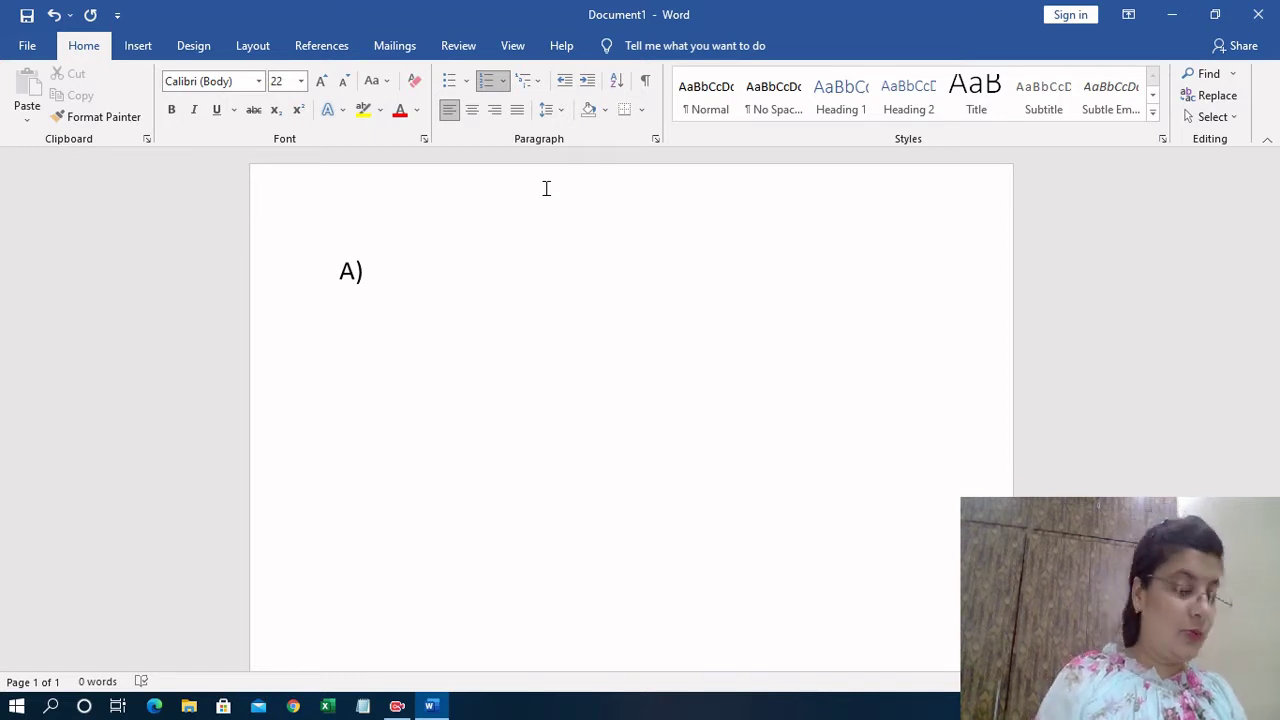
pyautogui.write('Spo')
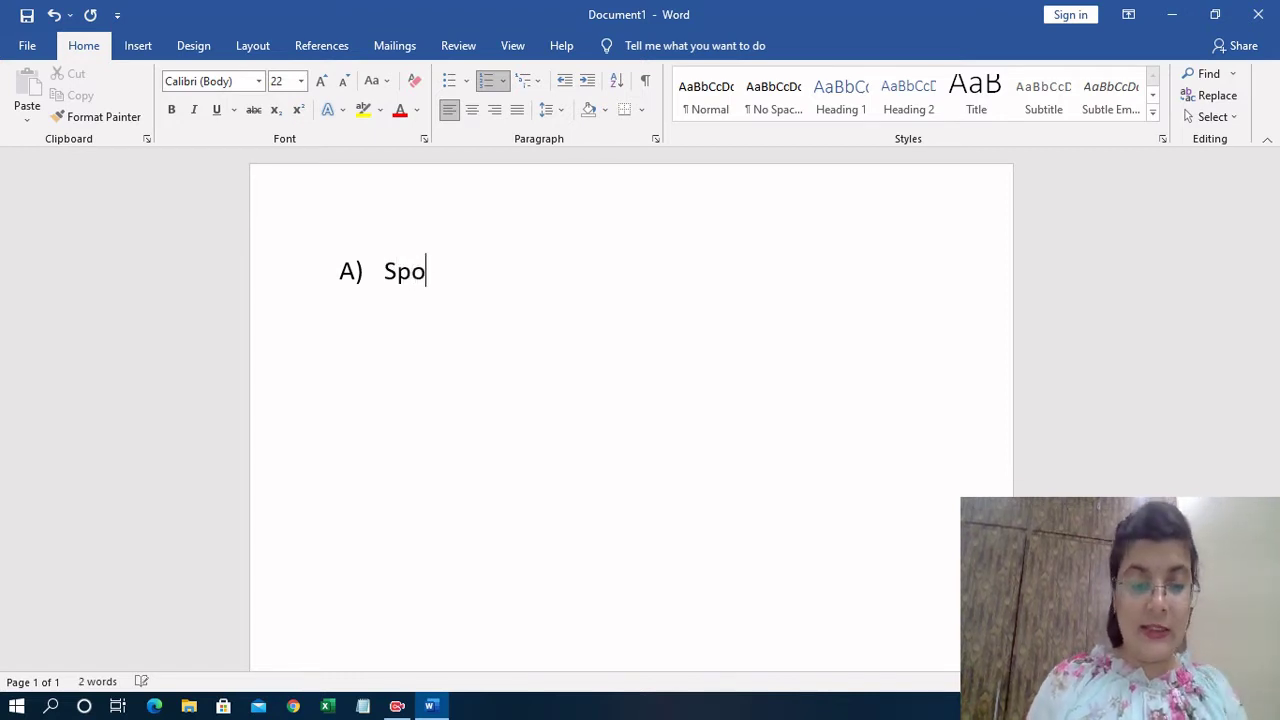
pyautogui.write('rting ')
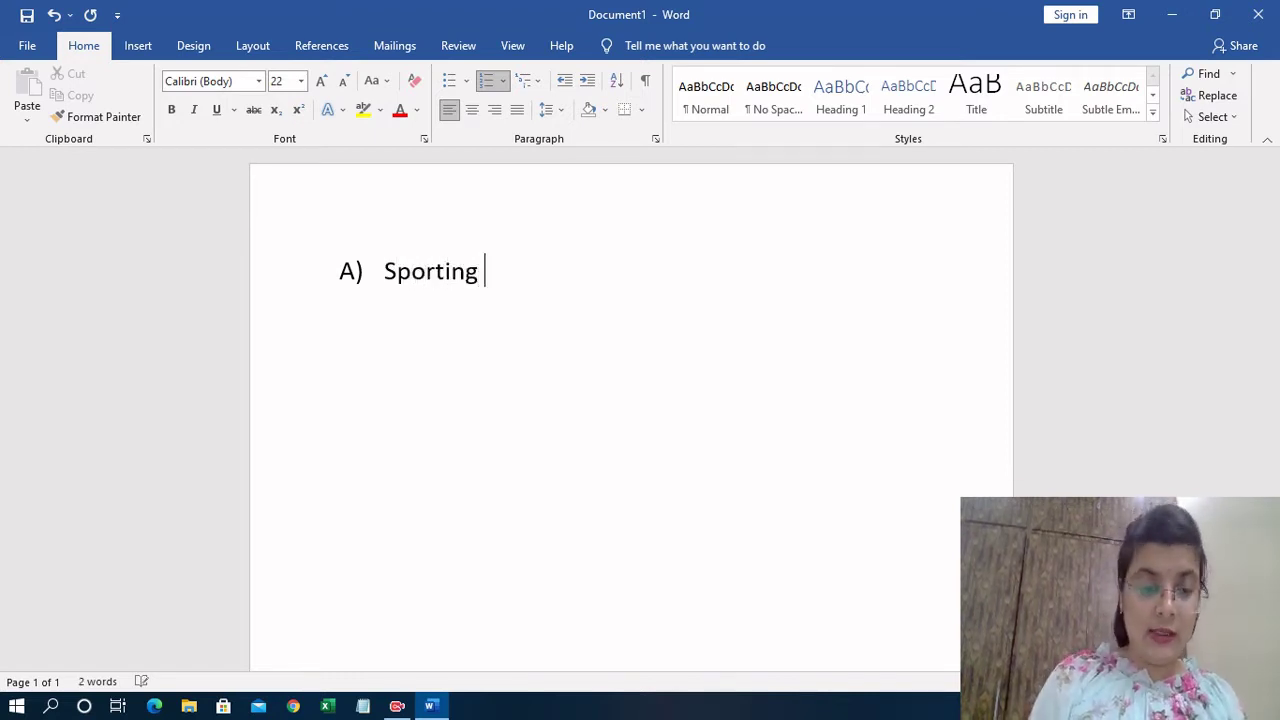
pyautogui.write('Equip')
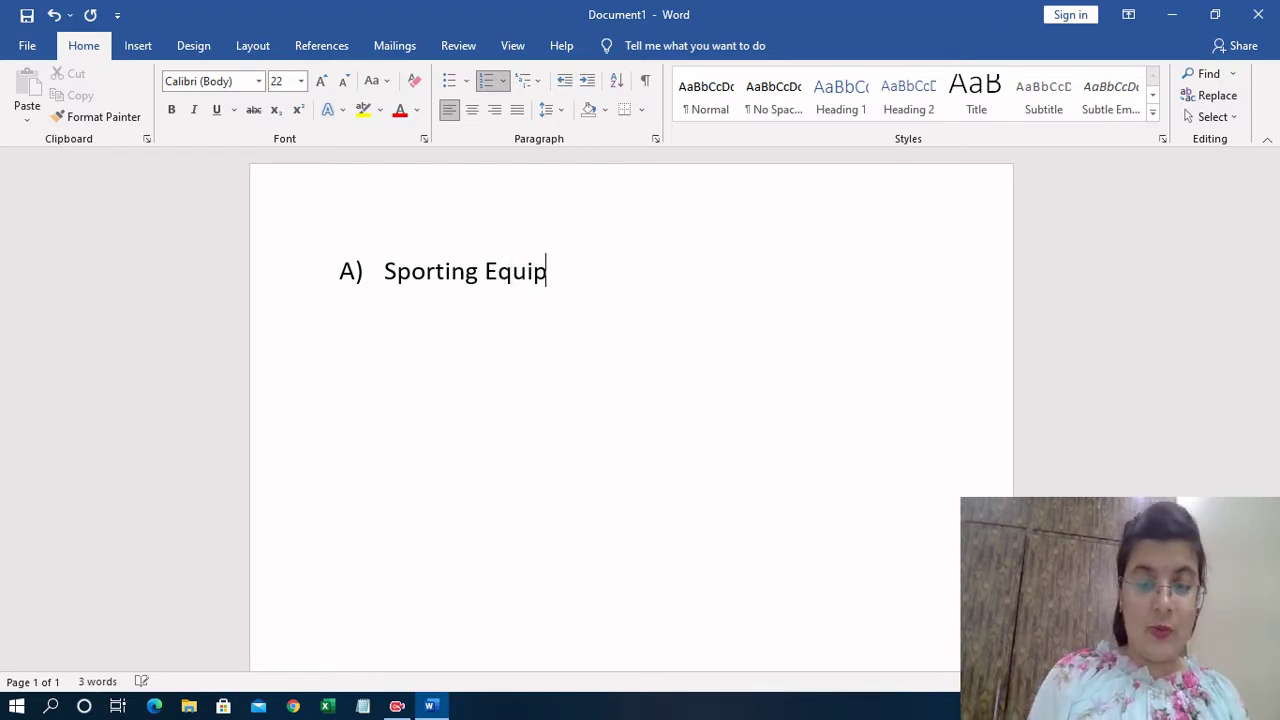
pyautogui.write('ments')
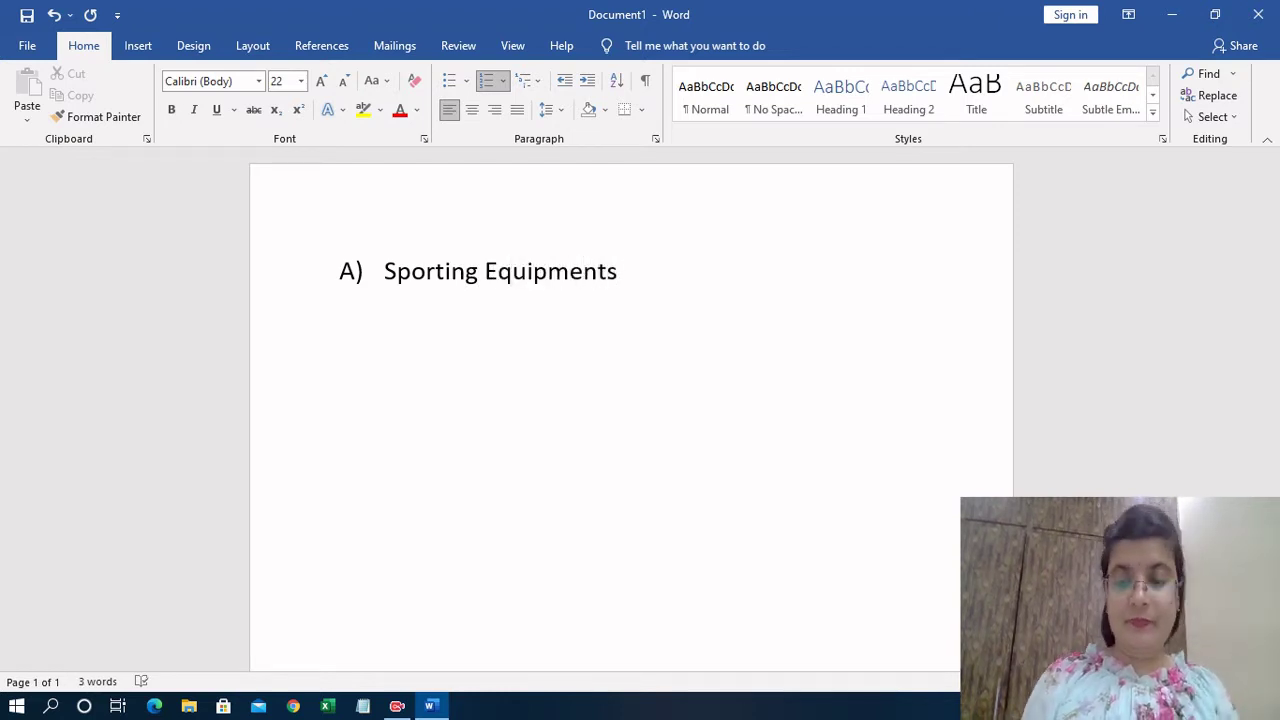
pyautogui.press('Return')
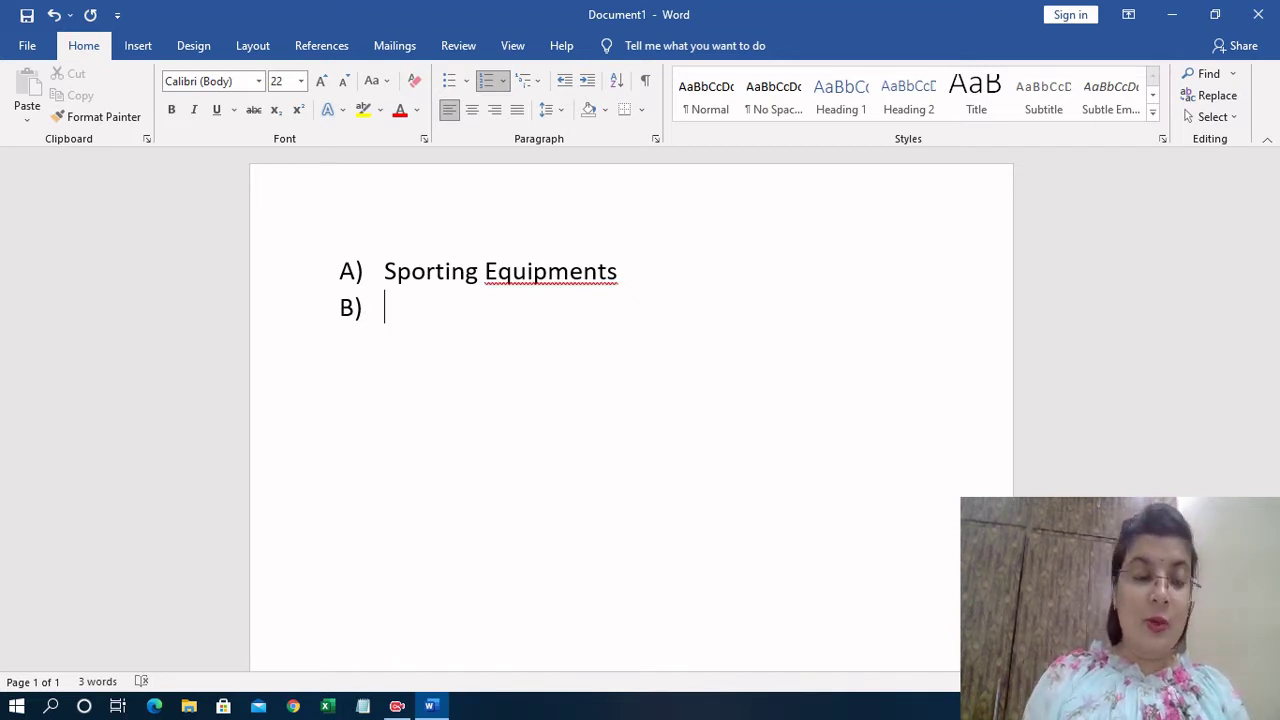
pyautogui.press('Tab')
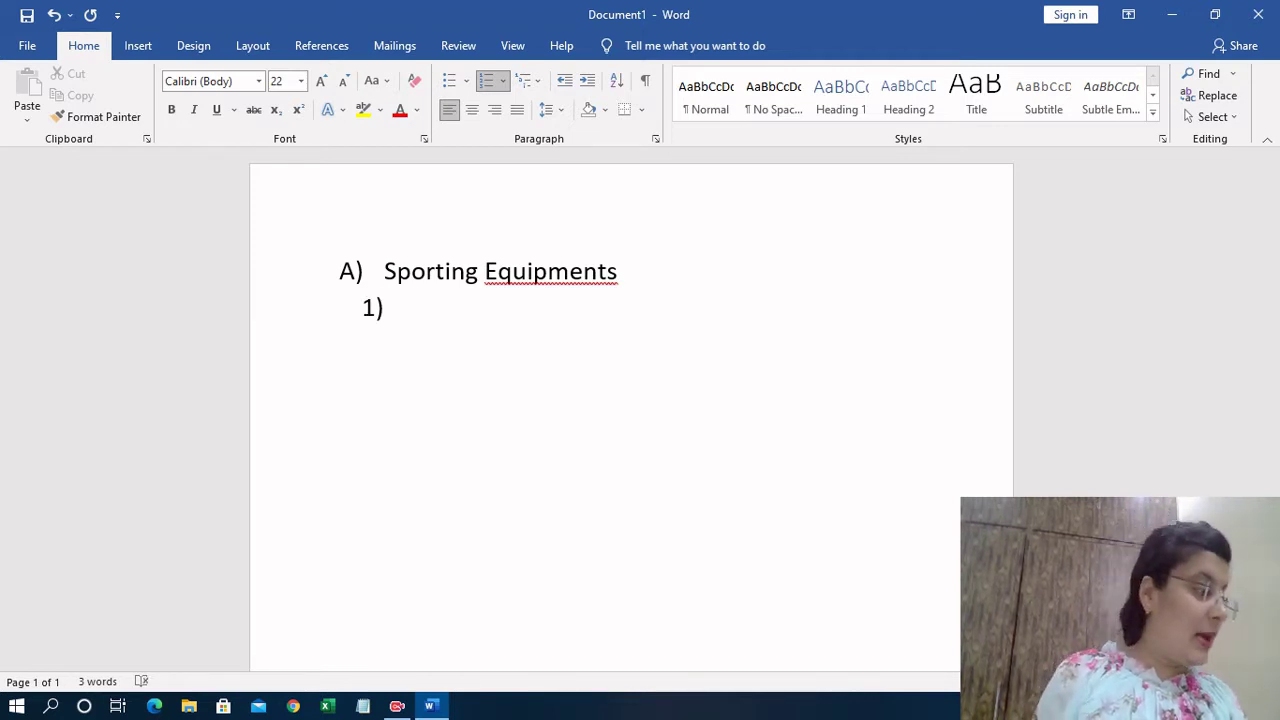
pyautogui.write('Base')
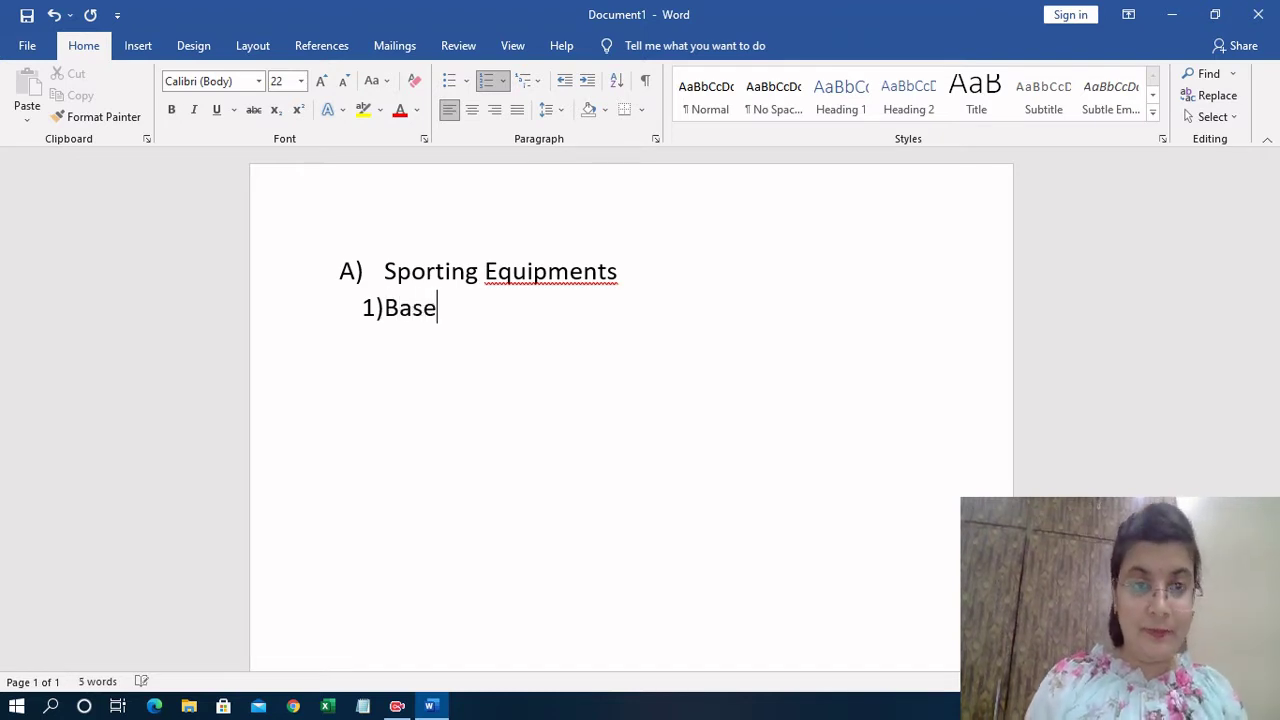
pyautogui.write('ba')
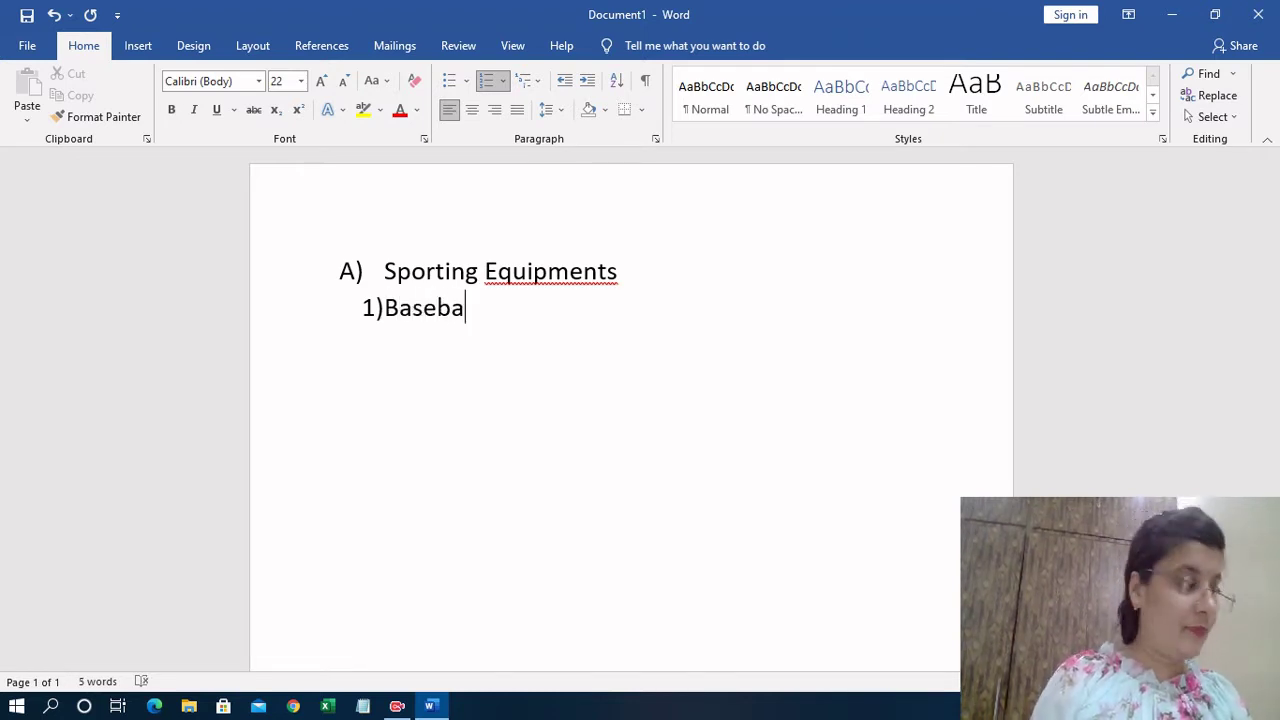
pyautogui.write('ll')
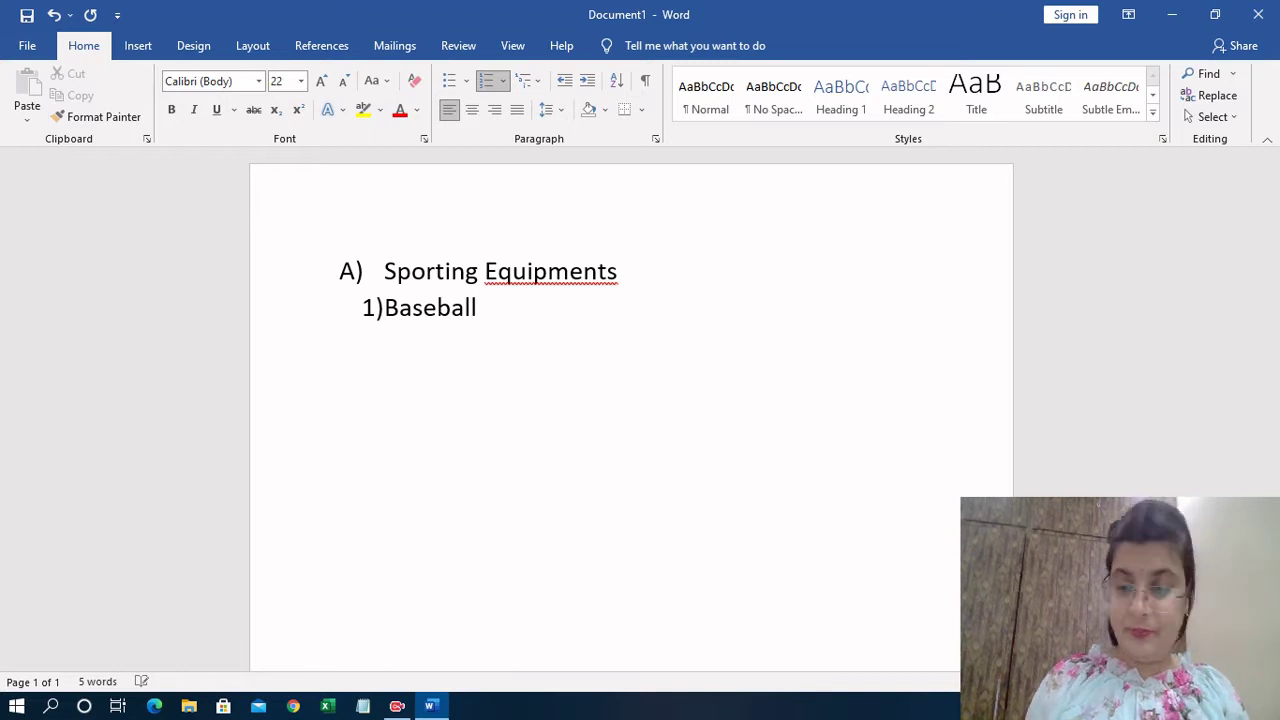
pyautogui.press('Return')
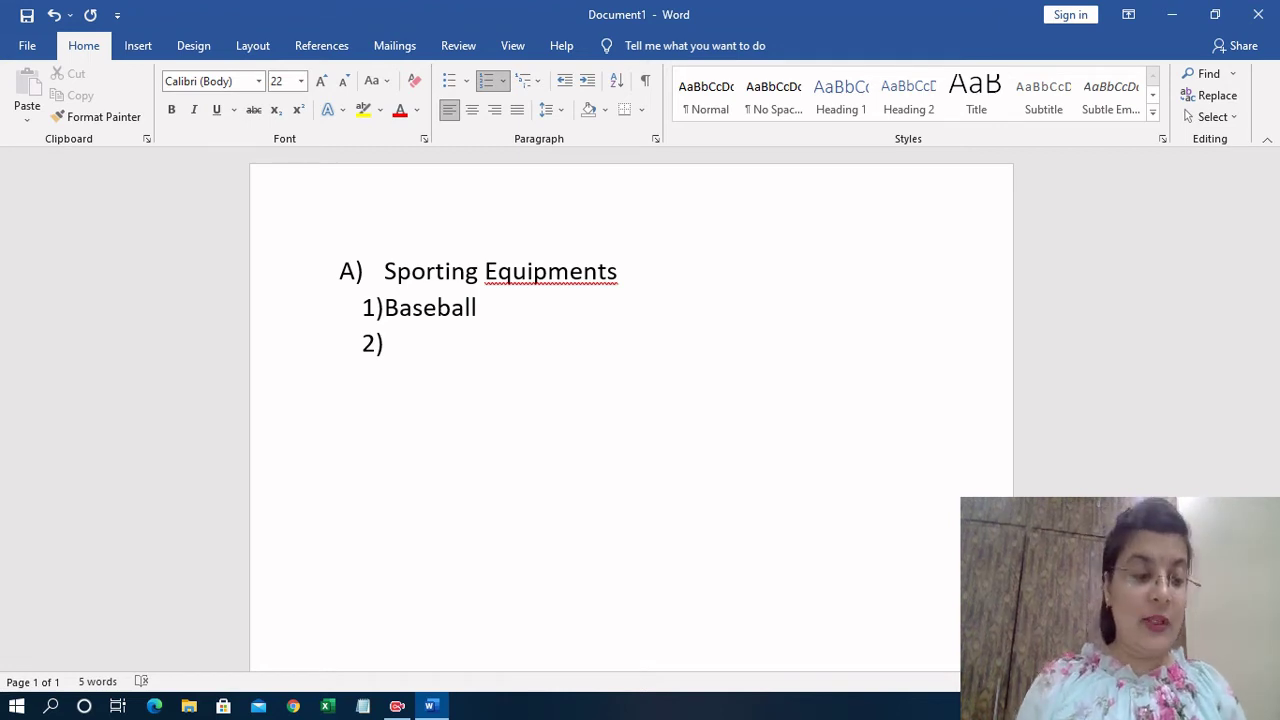
pyautogui.press('Tab')
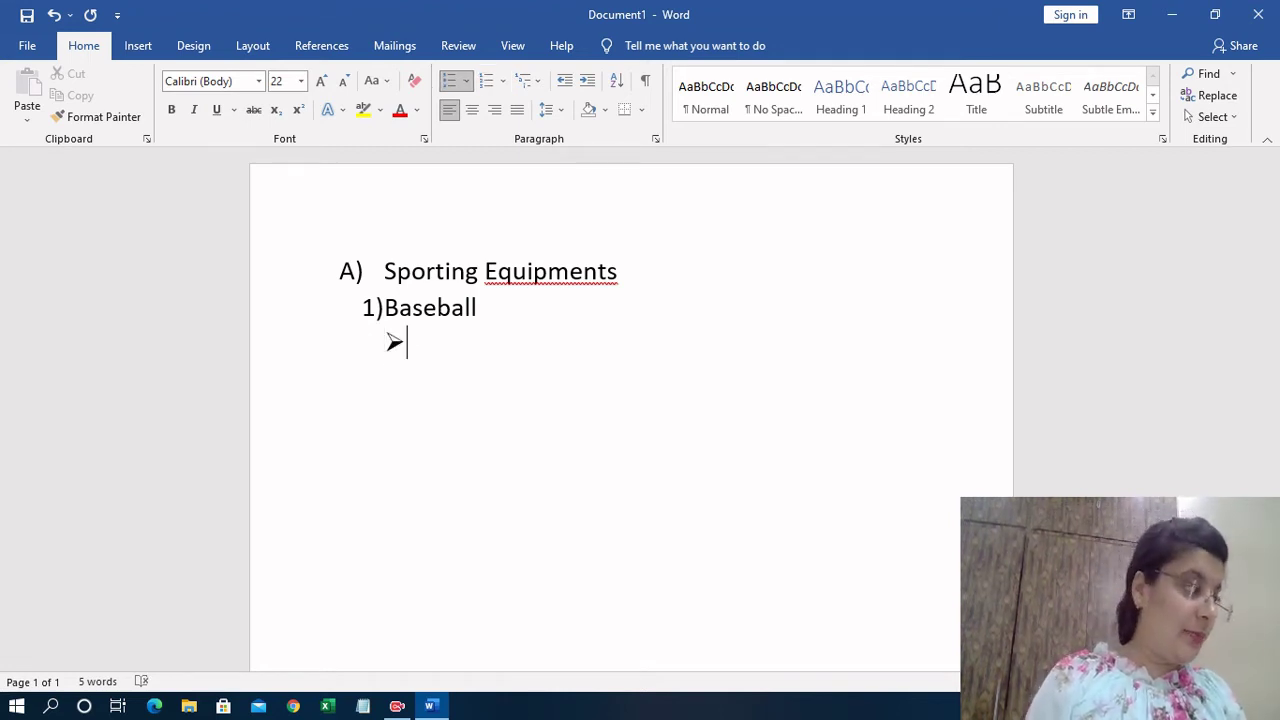
# Step: Add bullet items Baseball Glove, Baseballs and Bats, then promote the next empty line to B)
pyautogui.write('Base')
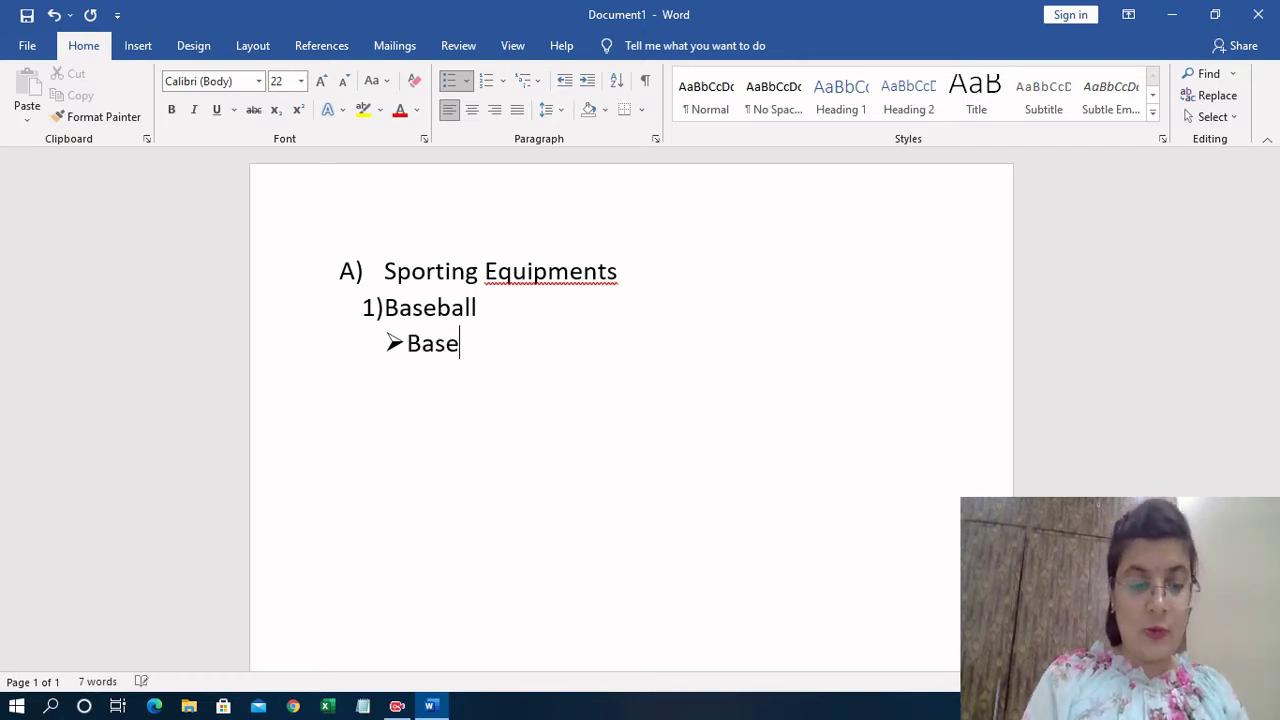
pyautogui.write('ball ')
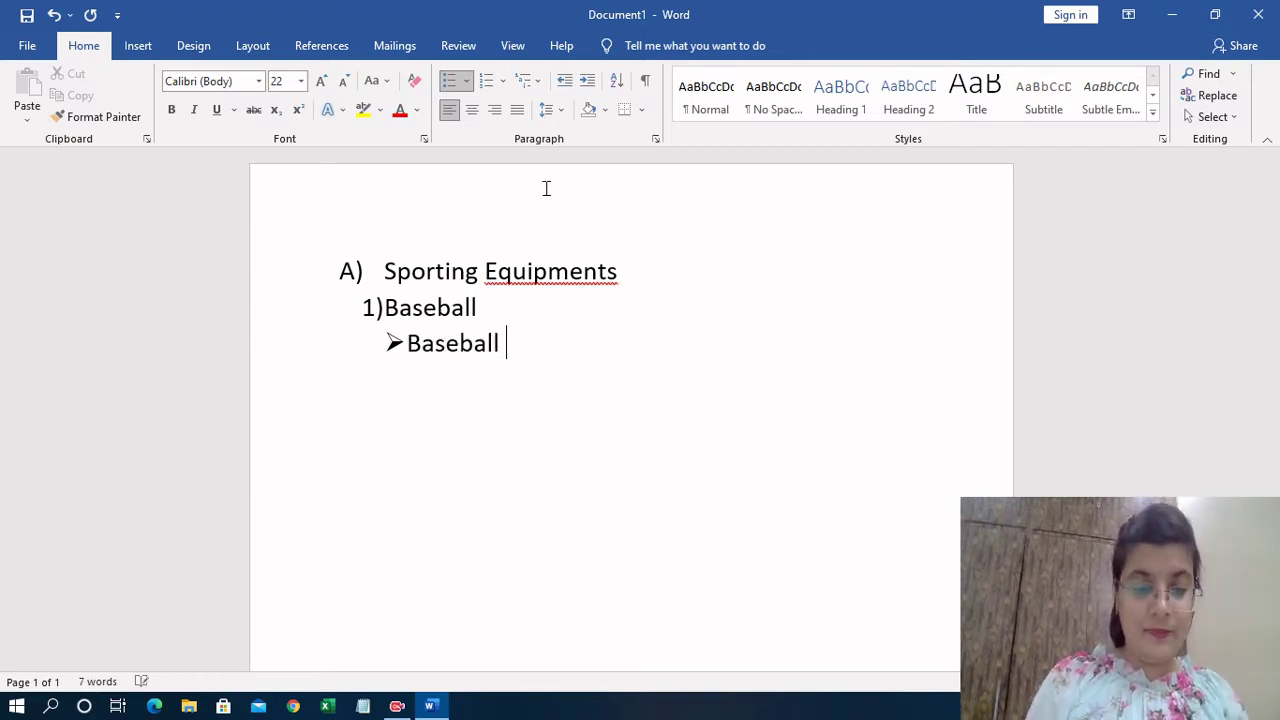
pyautogui.write('Glove')
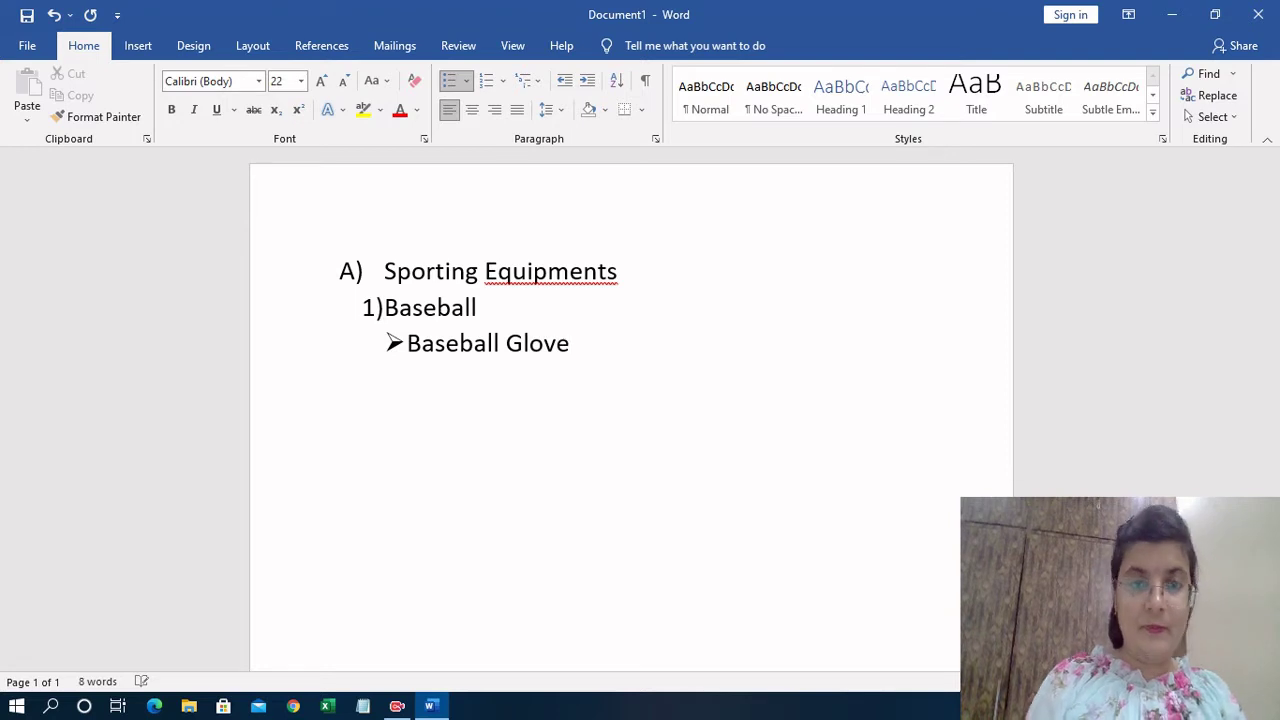
pyautogui.press('Return')
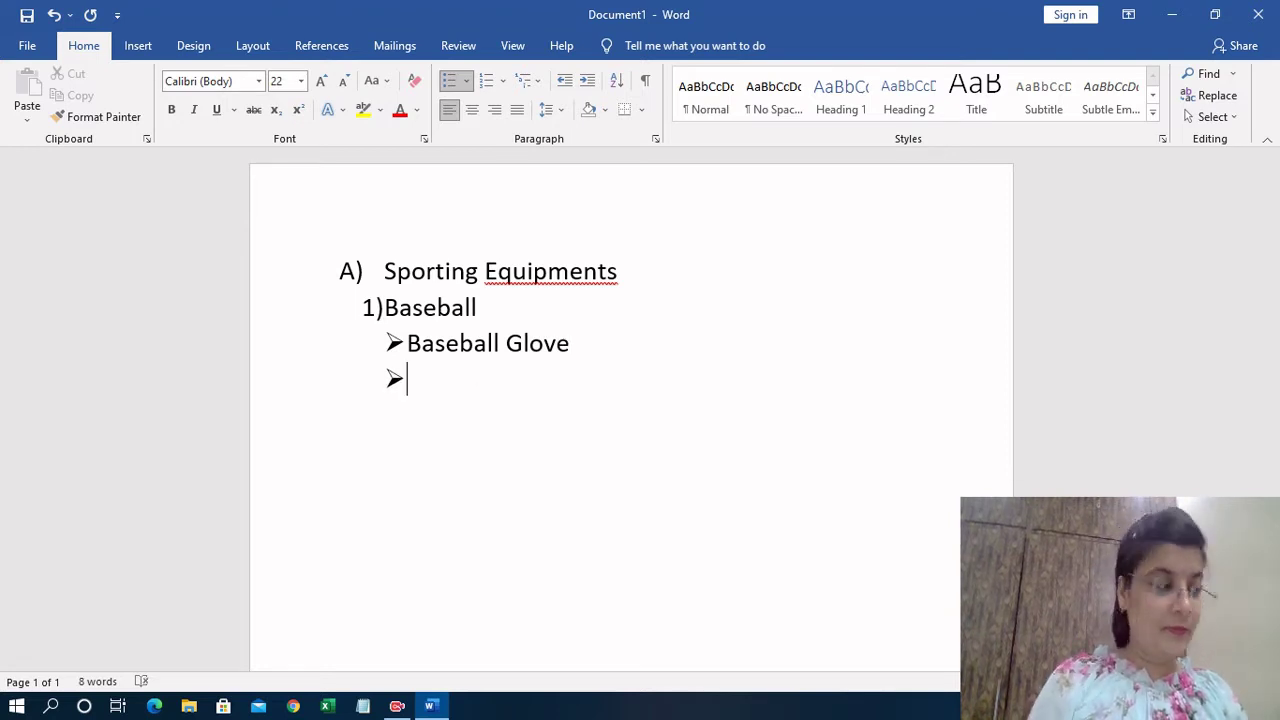
pyautogui.write('Bas')
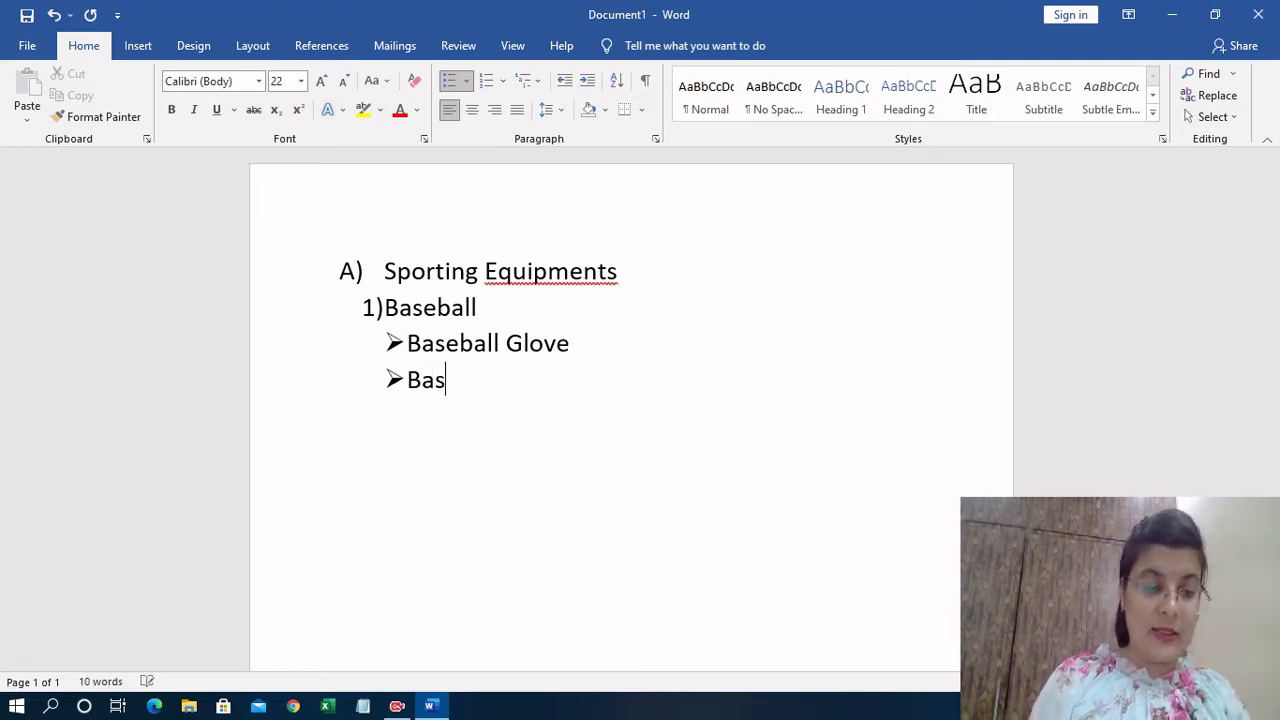
pyautogui.write('eballs')
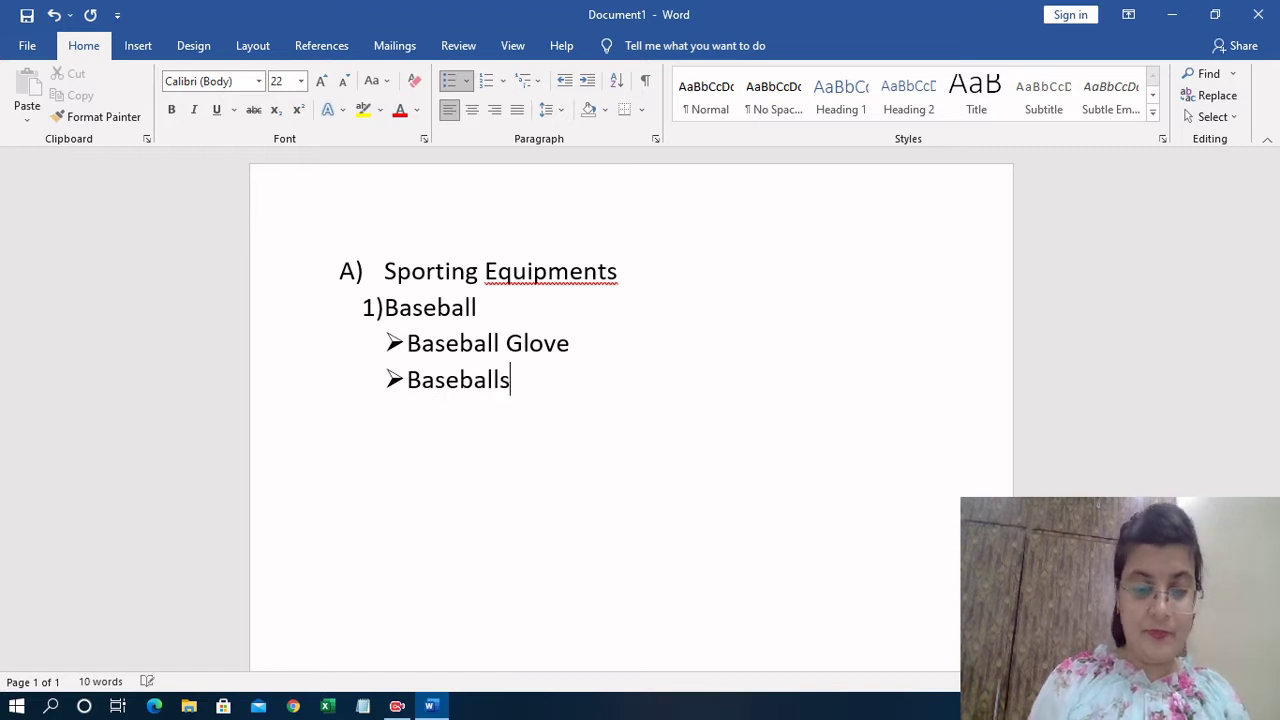
pyautogui.press('Return')
pyautogui.write('Bats')
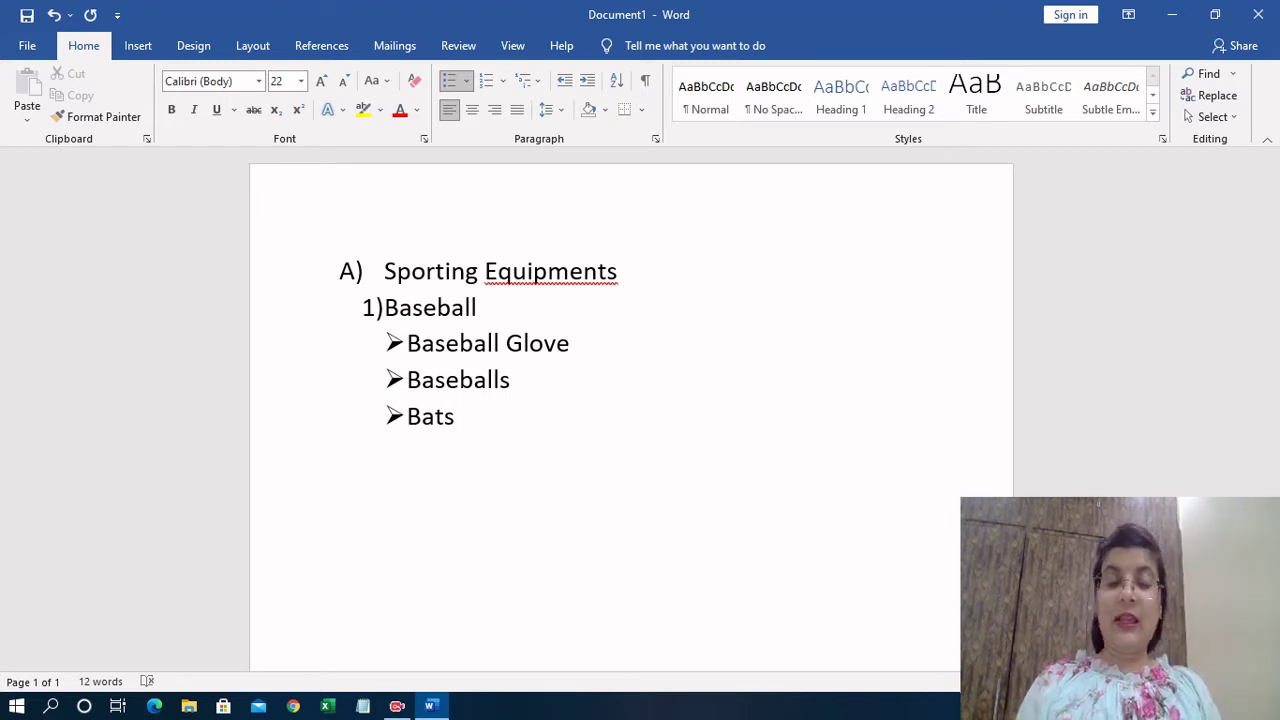
pyautogui.press('Return')
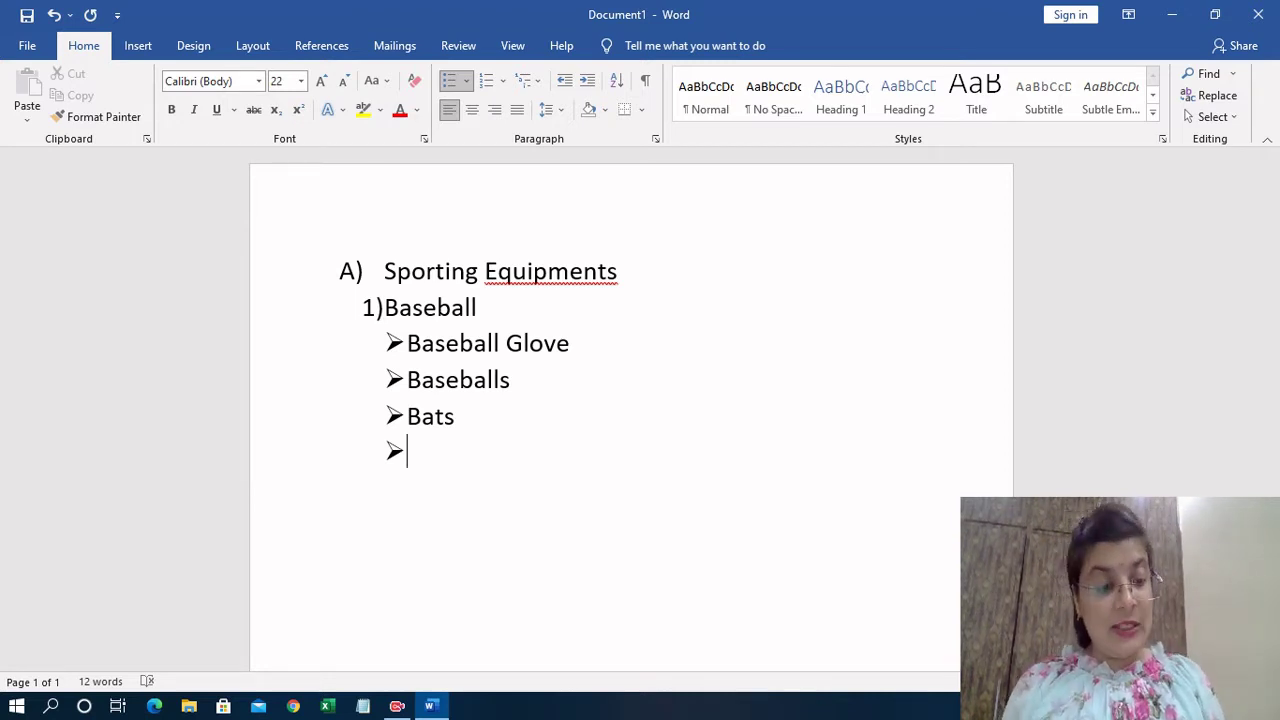
pyautogui.hotkey('shift', 'Tab')
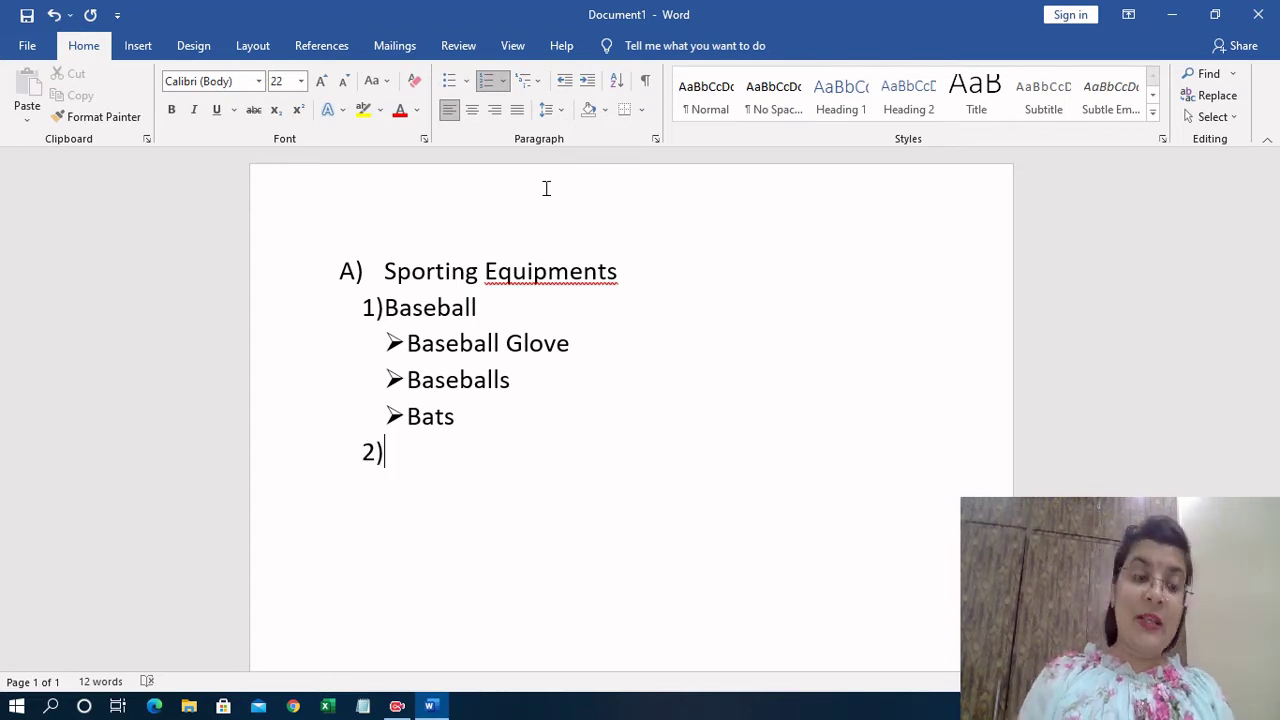
pyautogui.hotkey('shift', 'Tab')
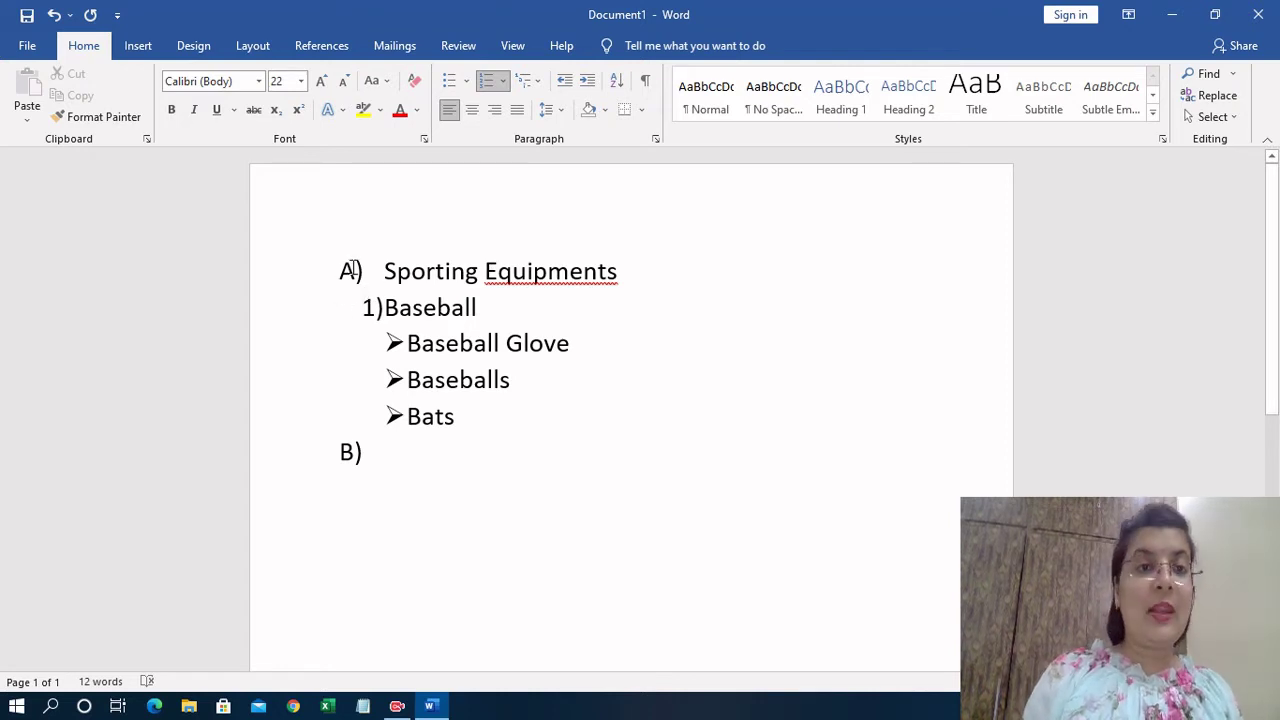
# Step: Clear the list and generate one sample paragraph with =rand(1)
pyautogui.moveTo(350, 271); pyautogui.dragTo(492, 506)
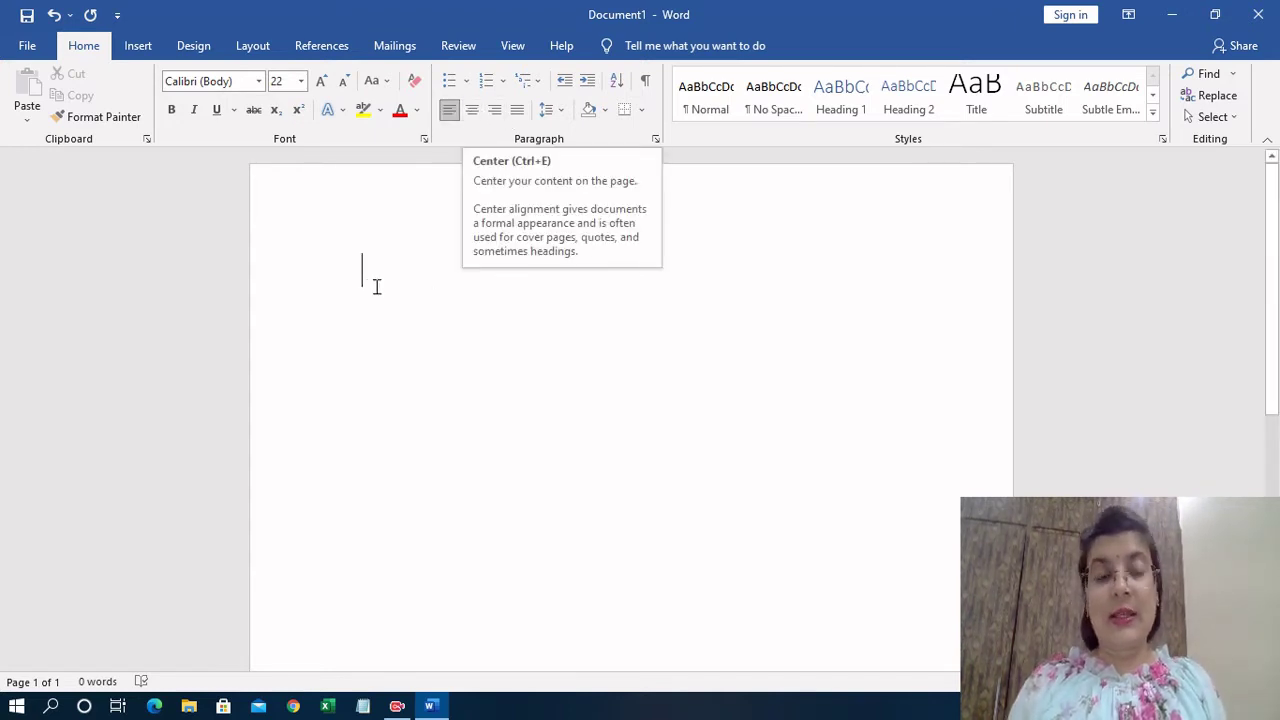
pyautogui.write('=')
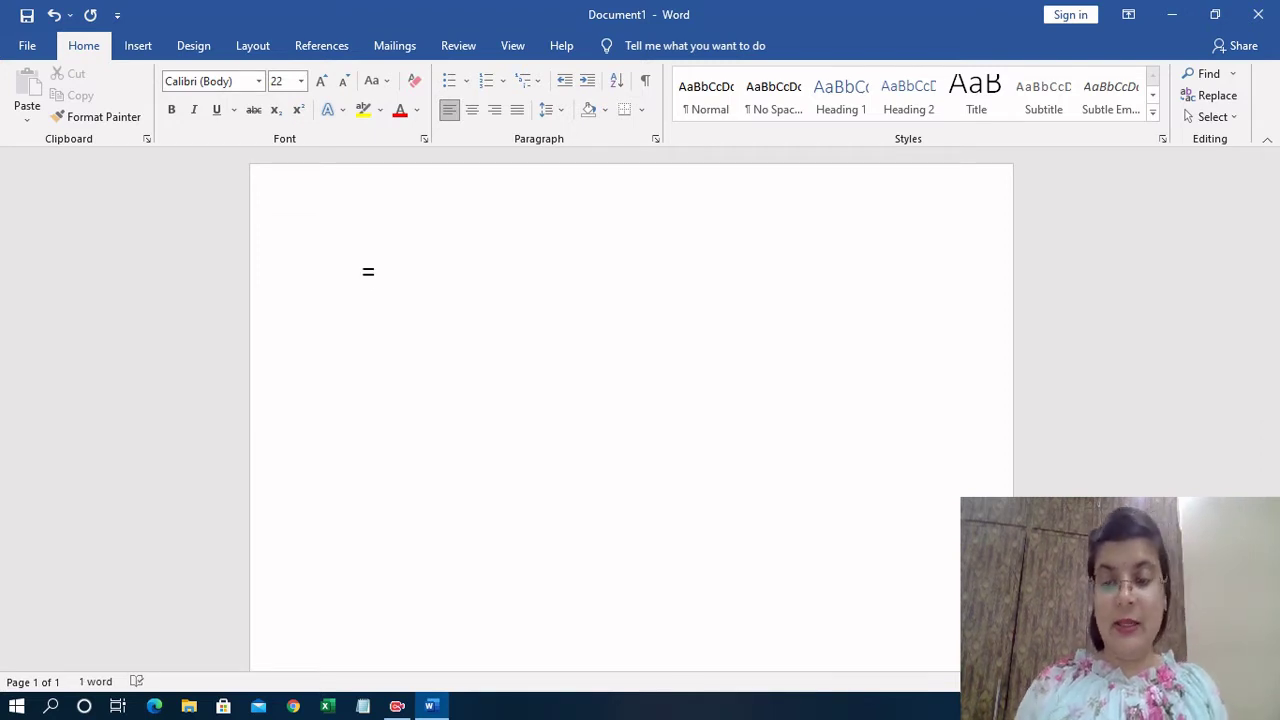
pyautogui.press('BackSpace')
pyautogui.write('=')
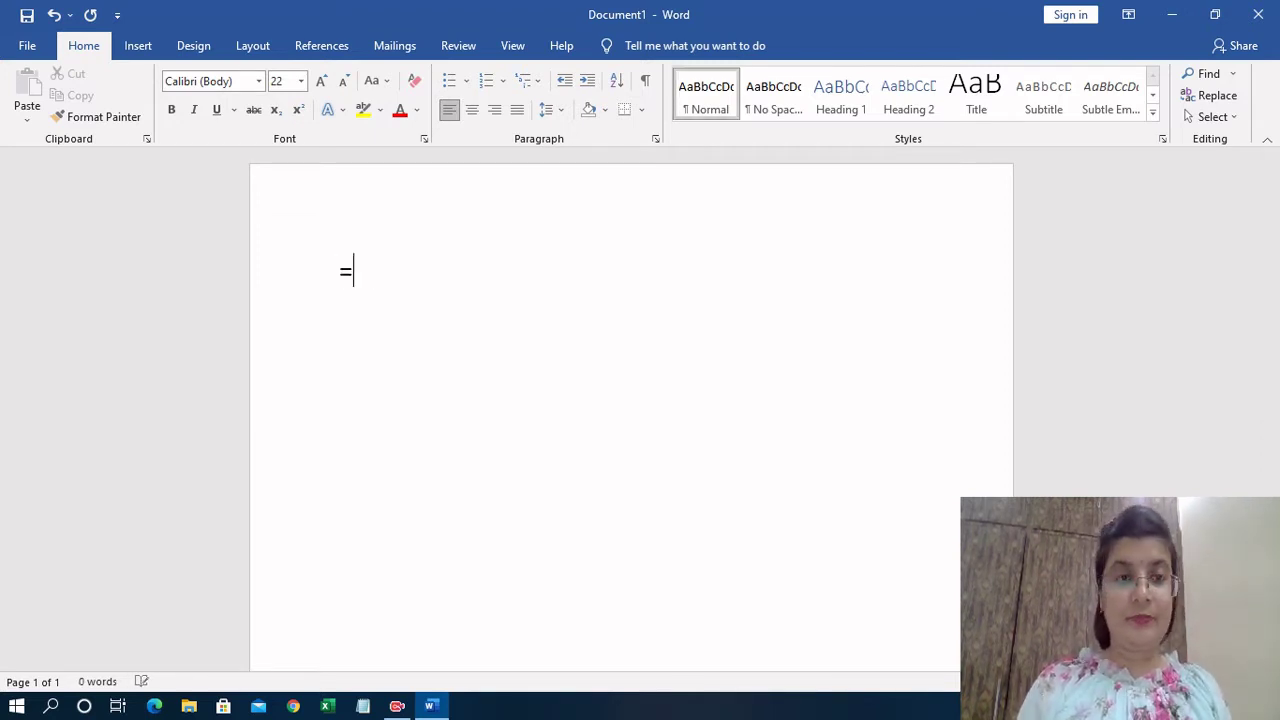
pyautogui.write('ra')
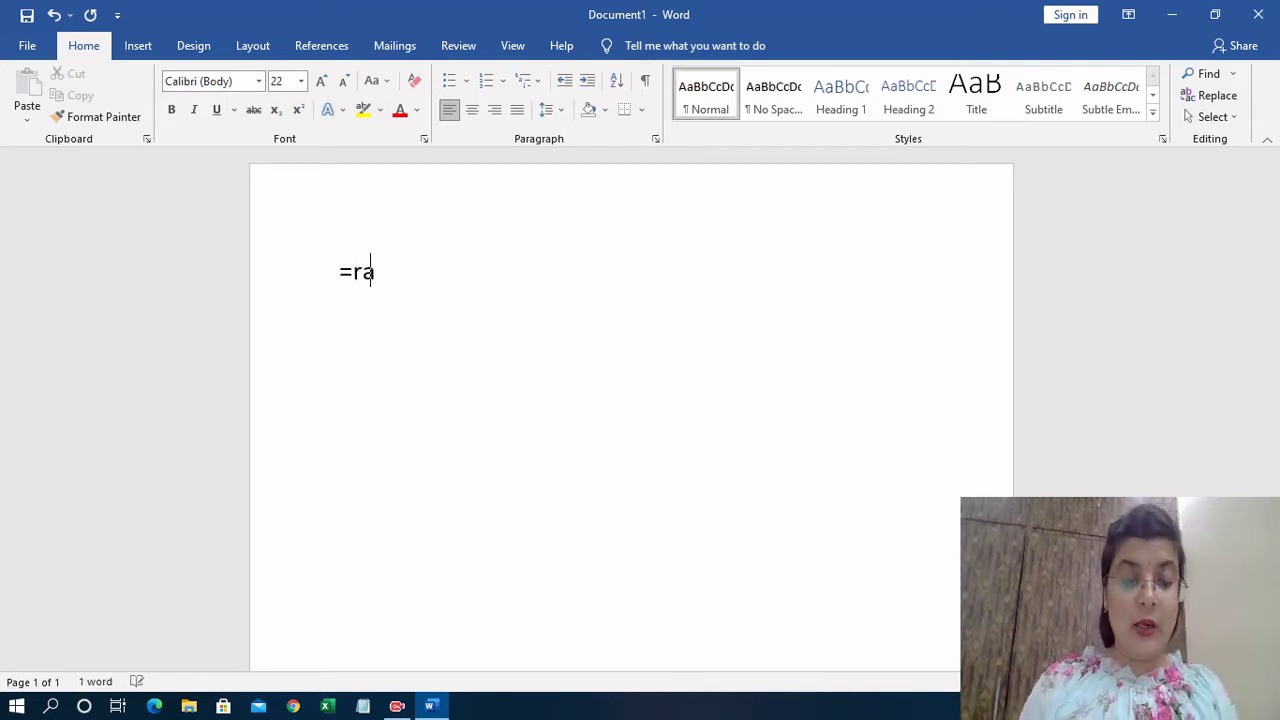
pyautogui.write('nd')
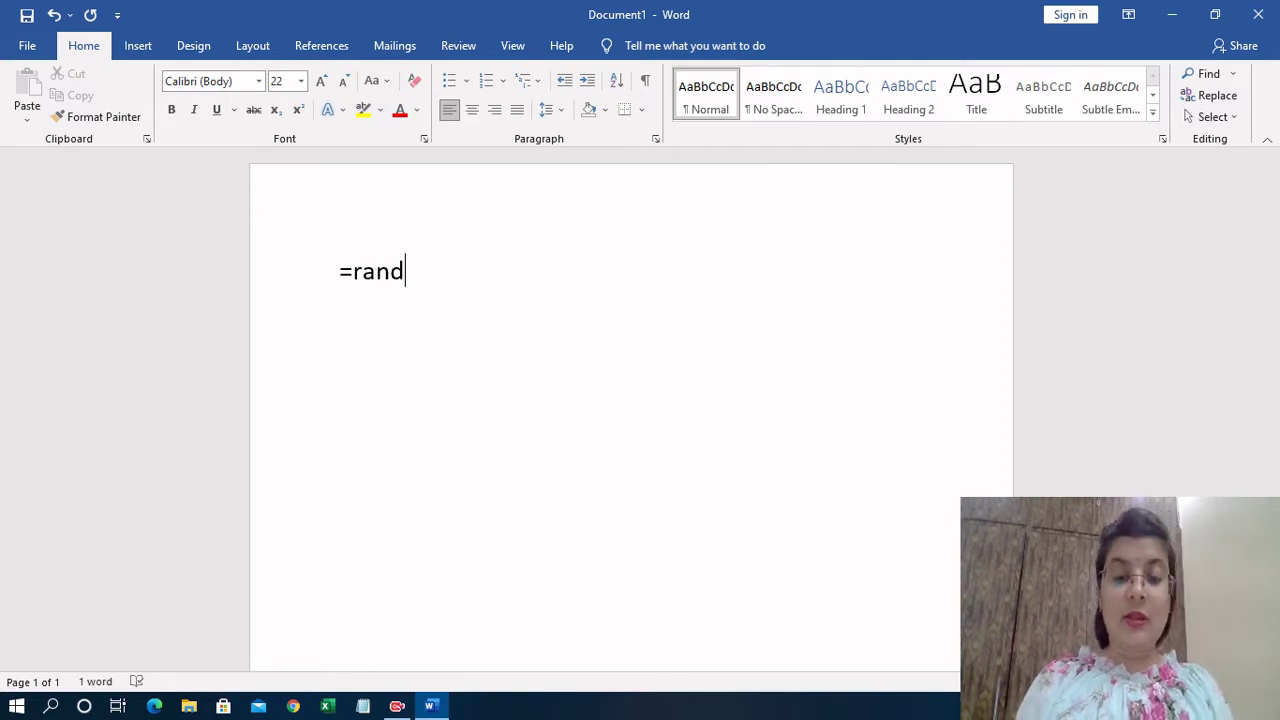
pyautogui.write('(1')
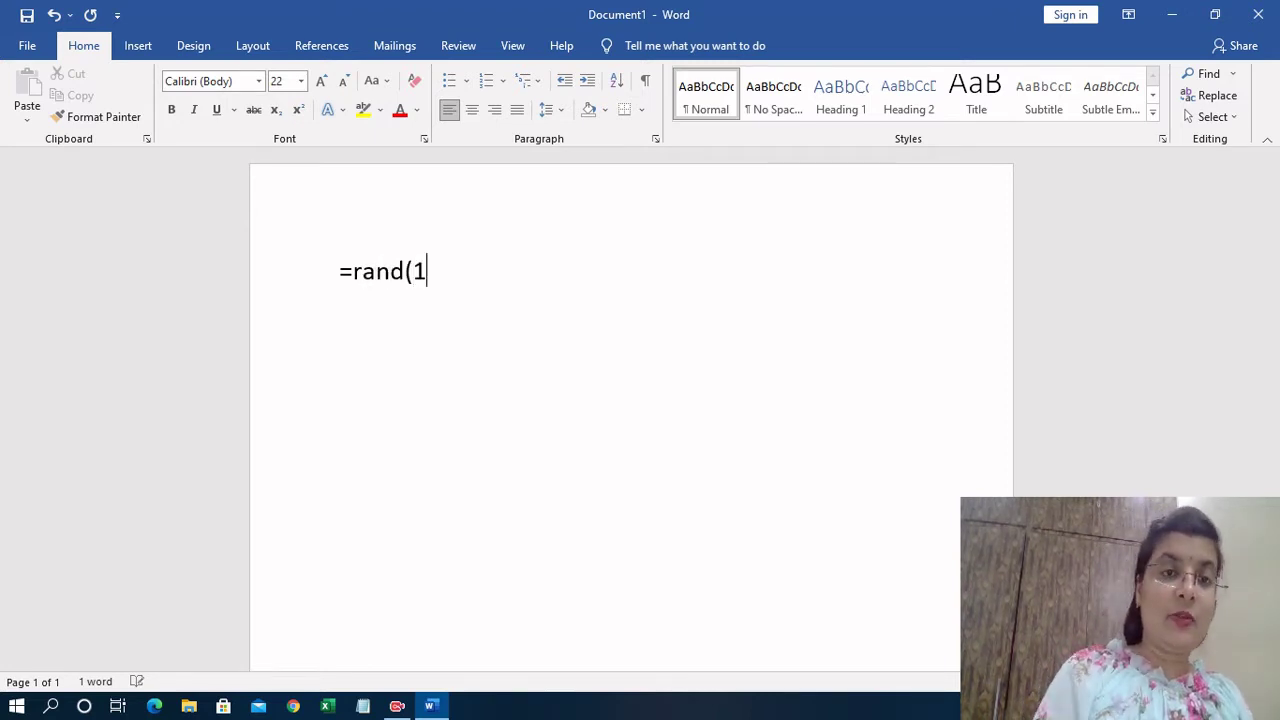
pyautogui.write(')')
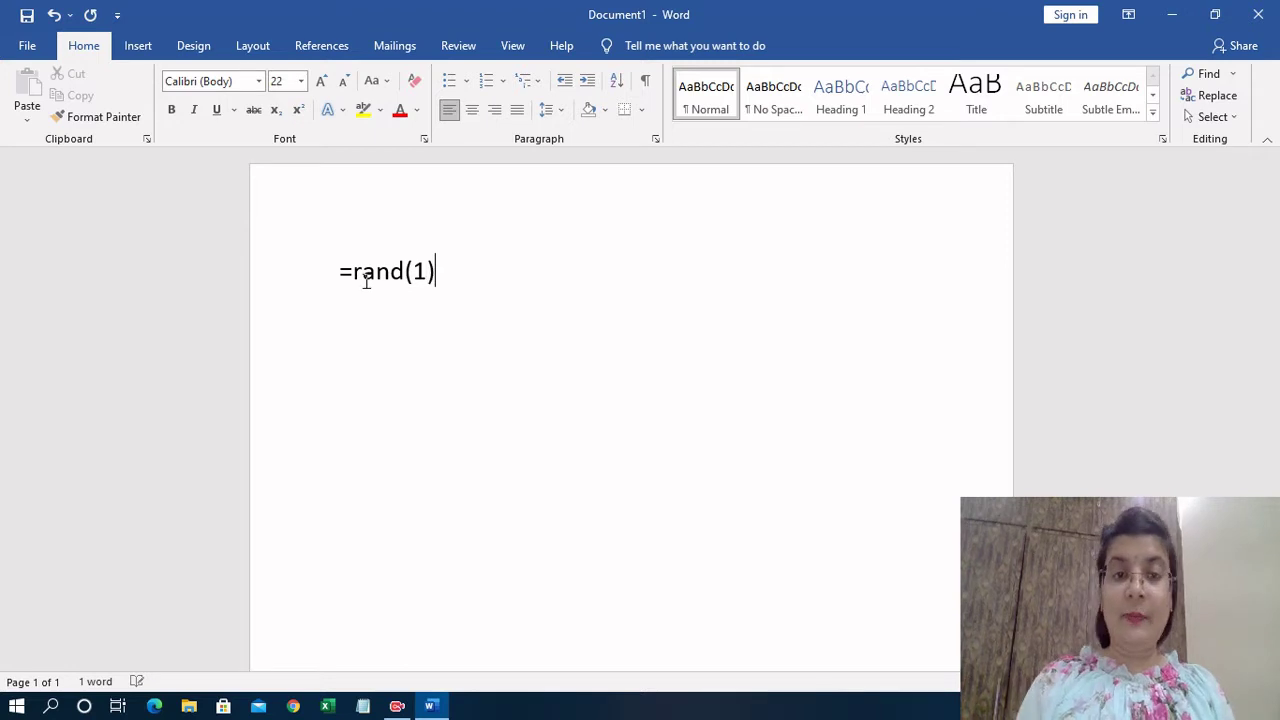
pyautogui.press('Return')
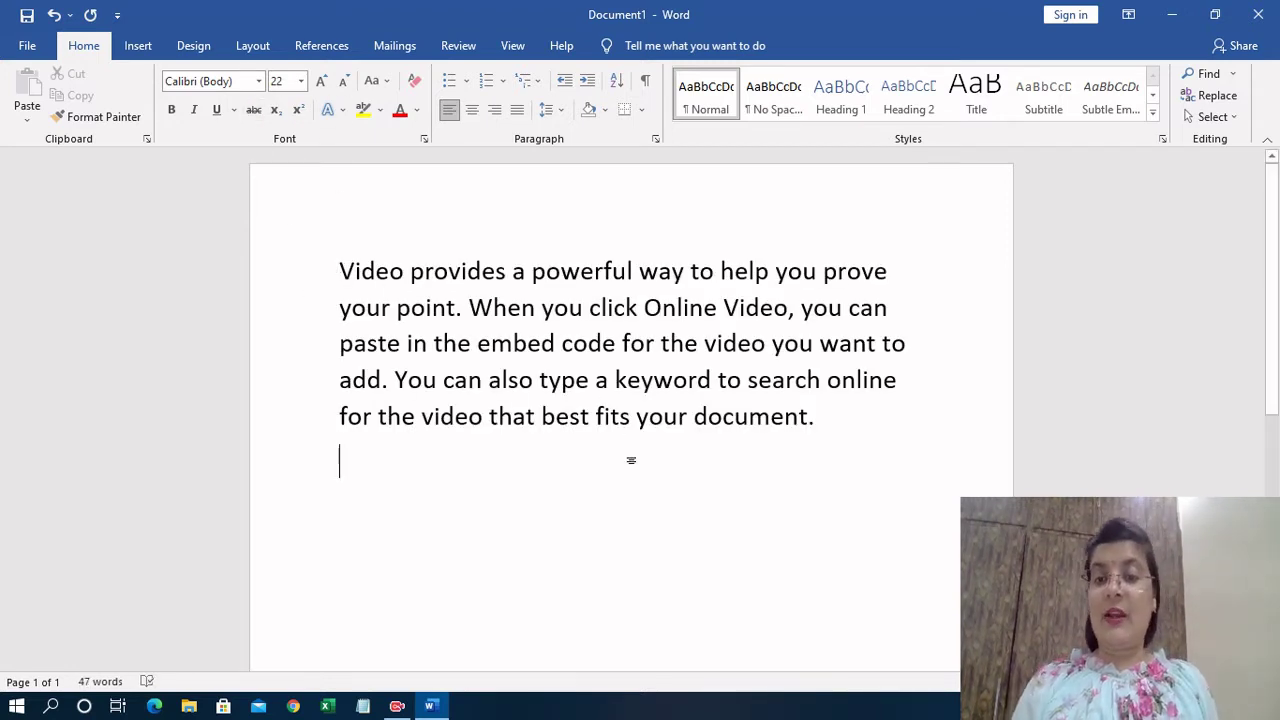
# Step: Select the sample paragraph and apply Center, then Align Right, finally Justify
pyautogui.tripleClick(340, 265)
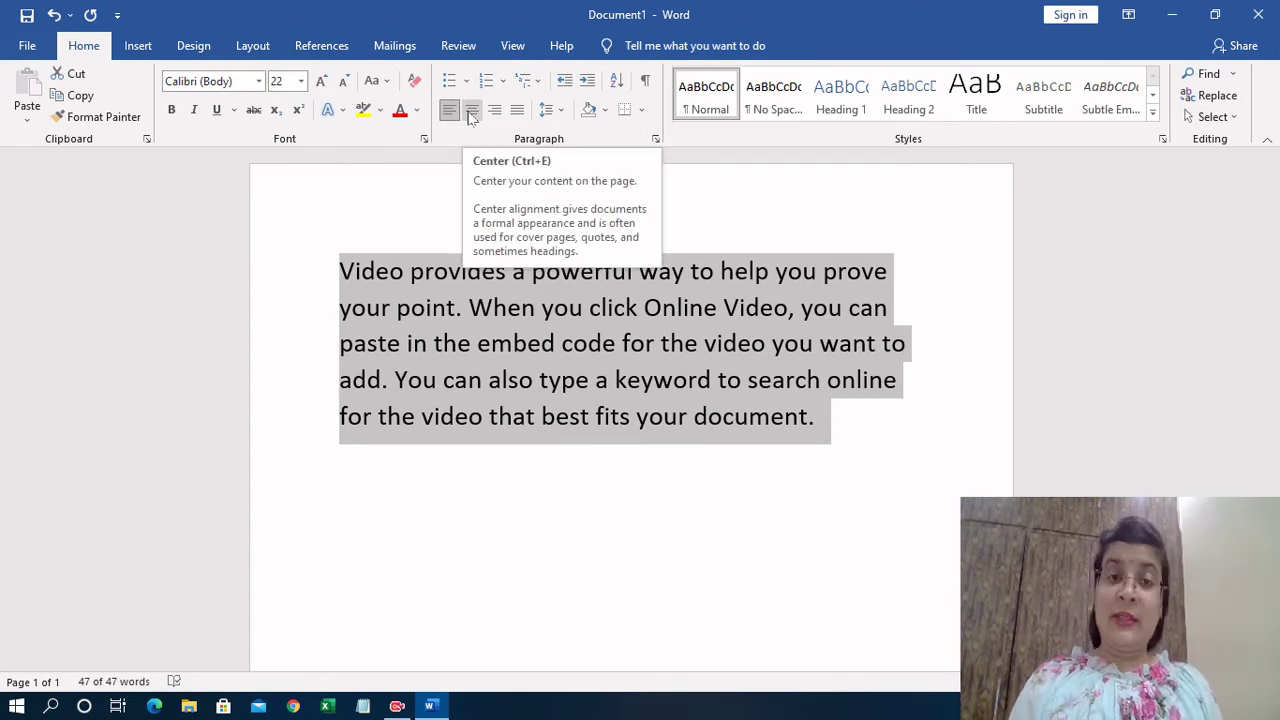
pyautogui.click(471, 117)
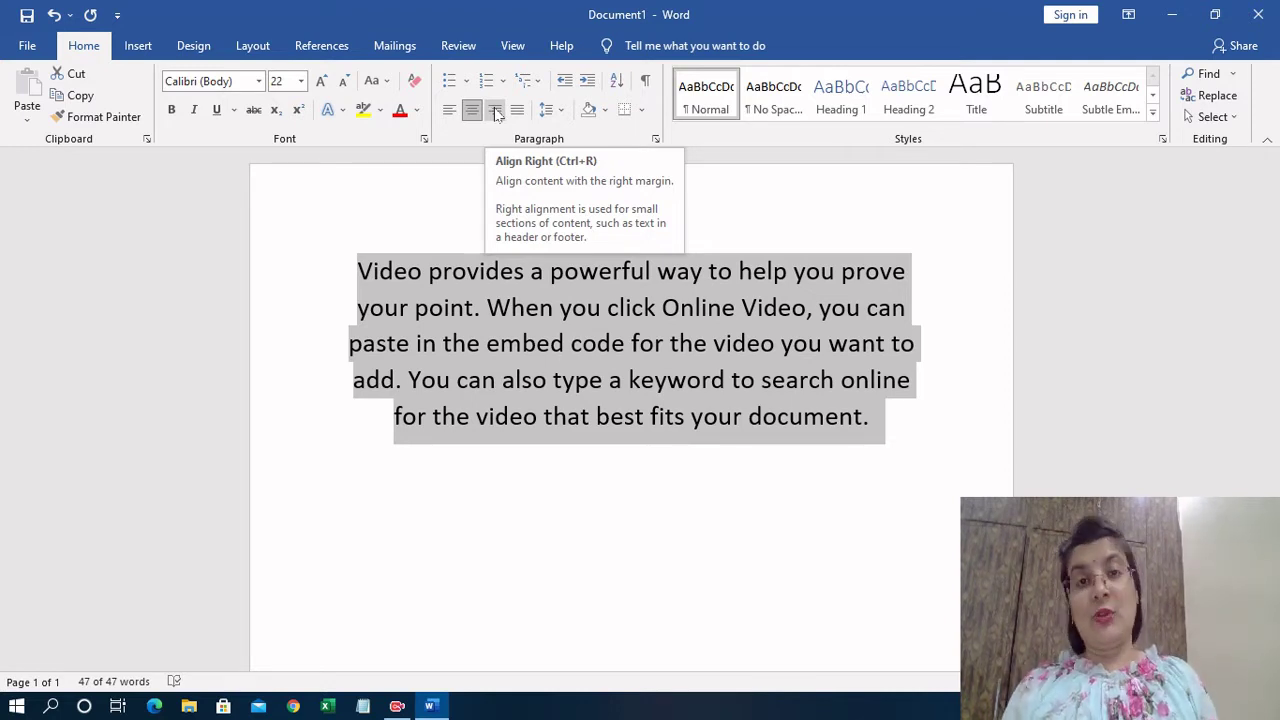
pyautogui.click(494, 110)
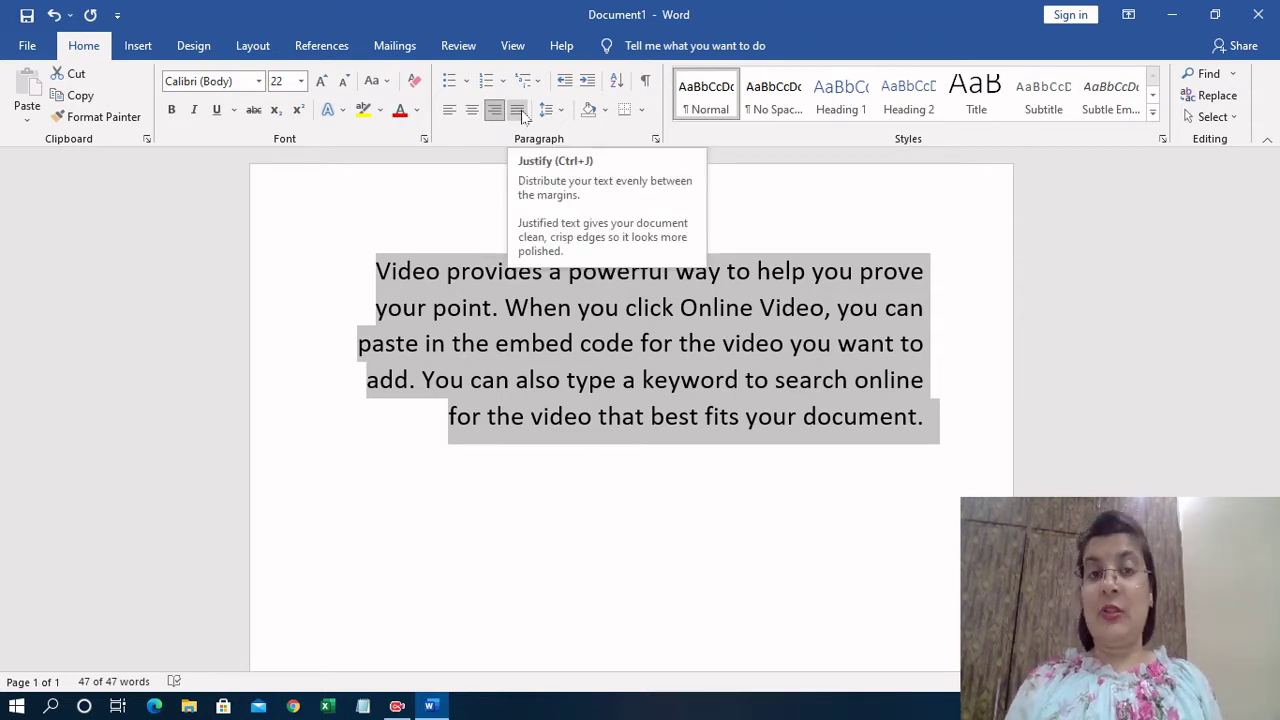
pyautogui.click(520, 112)
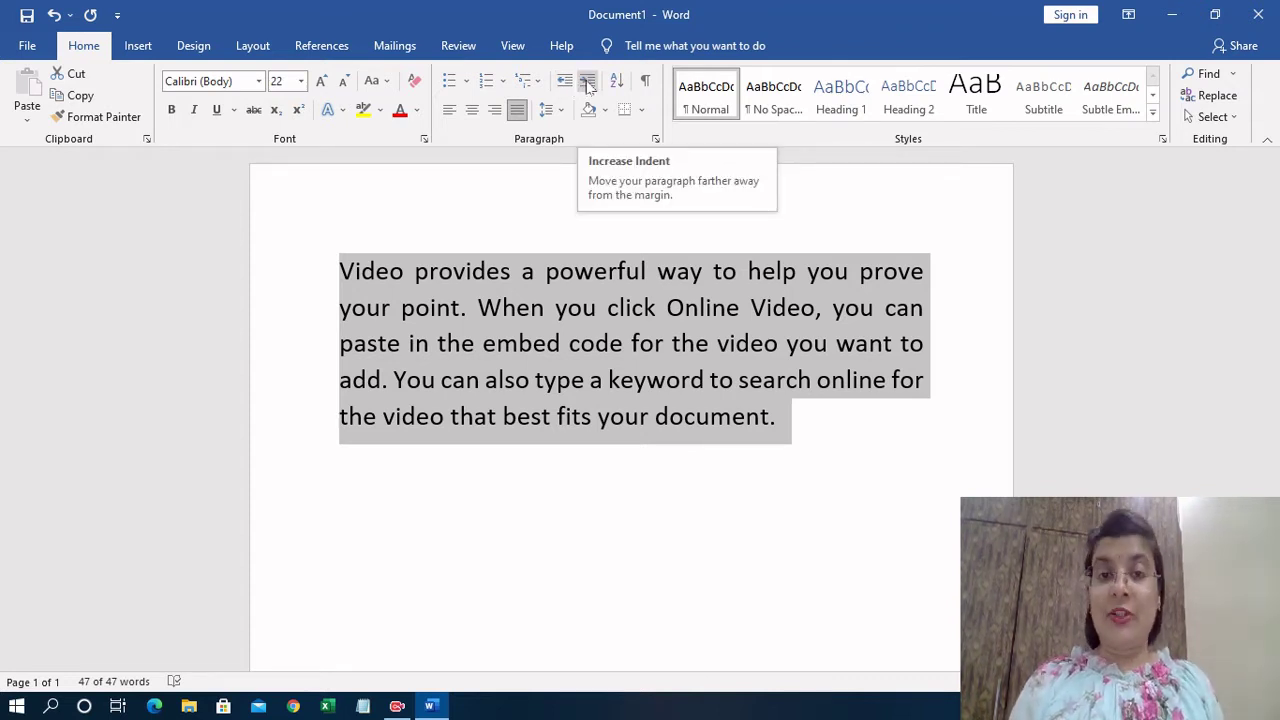
# Step: Left-align the paragraph, increase its indent three times, then decrease it three times
pyautogui.click(806, 232)
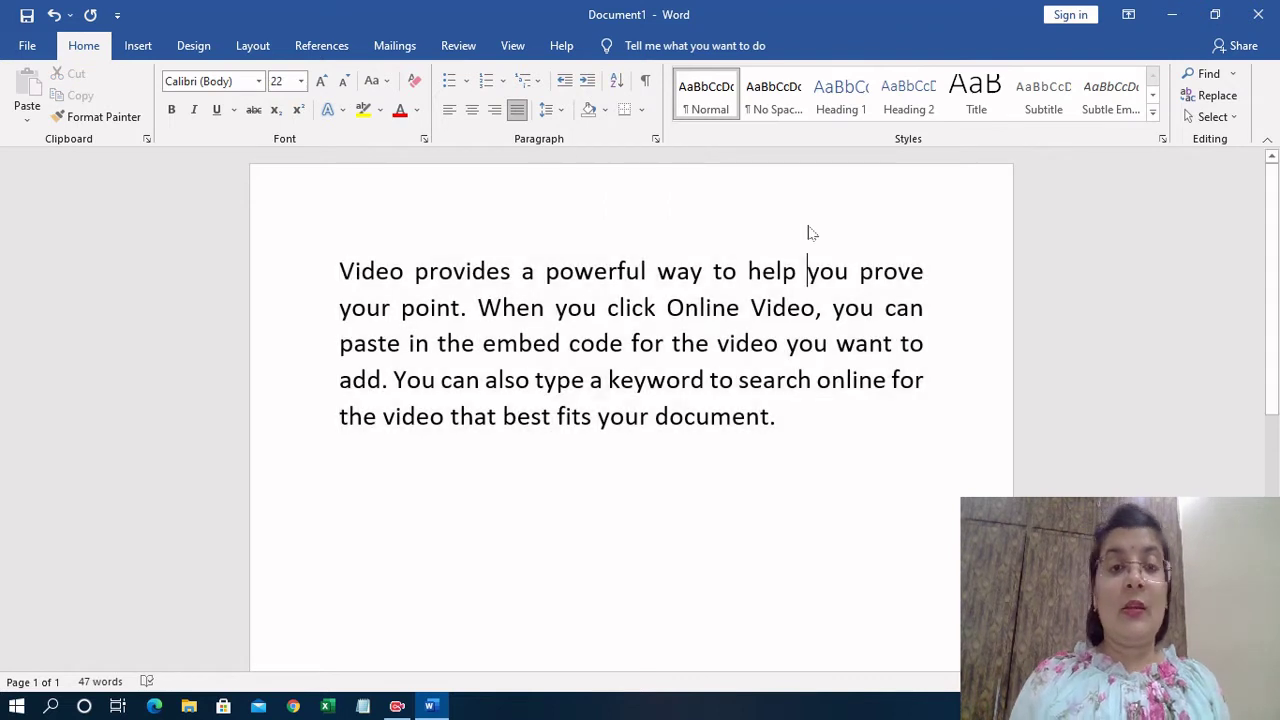
pyautogui.tripleClick(343, 272)
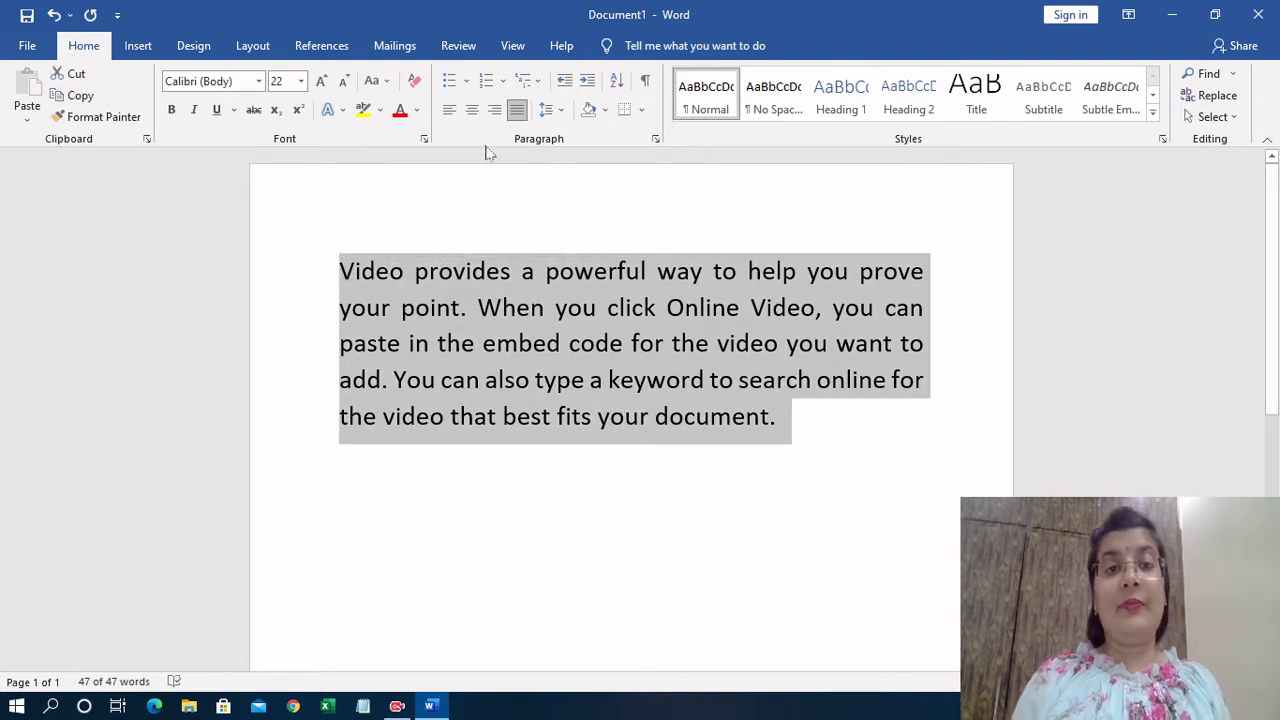
pyautogui.click(449, 112)
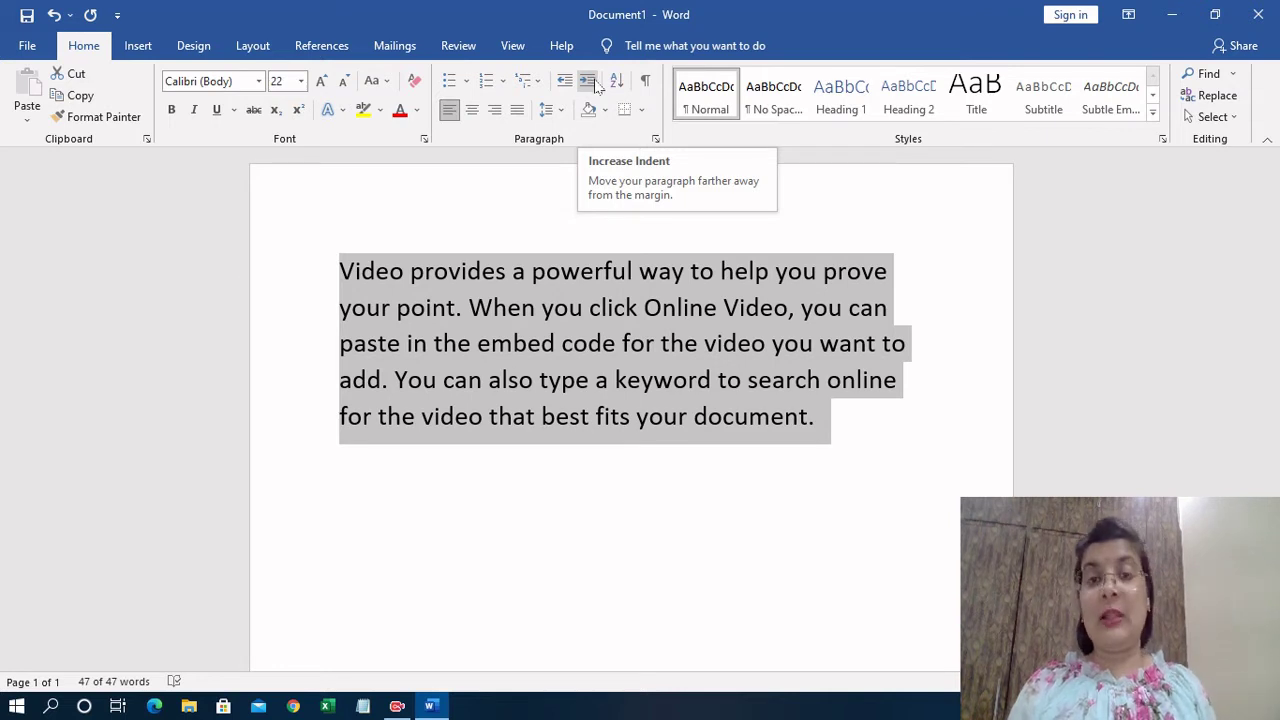
pyautogui.click(595, 86)
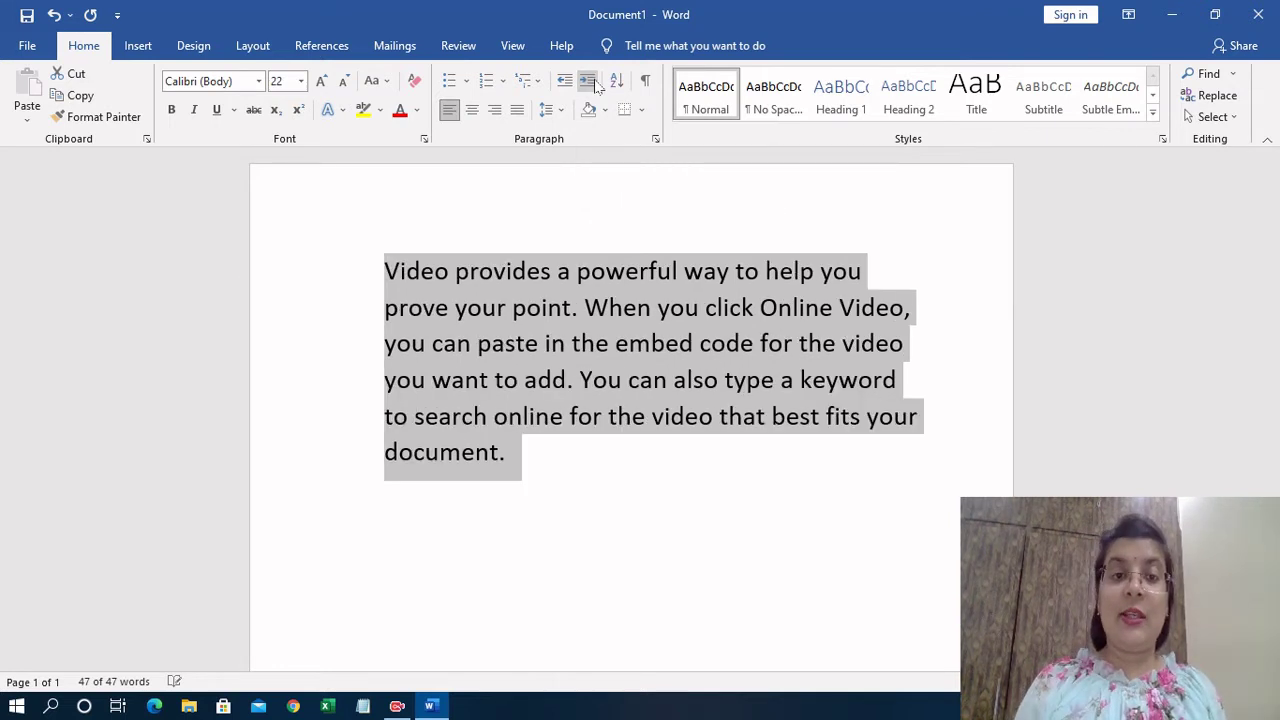
pyautogui.click(595, 86)
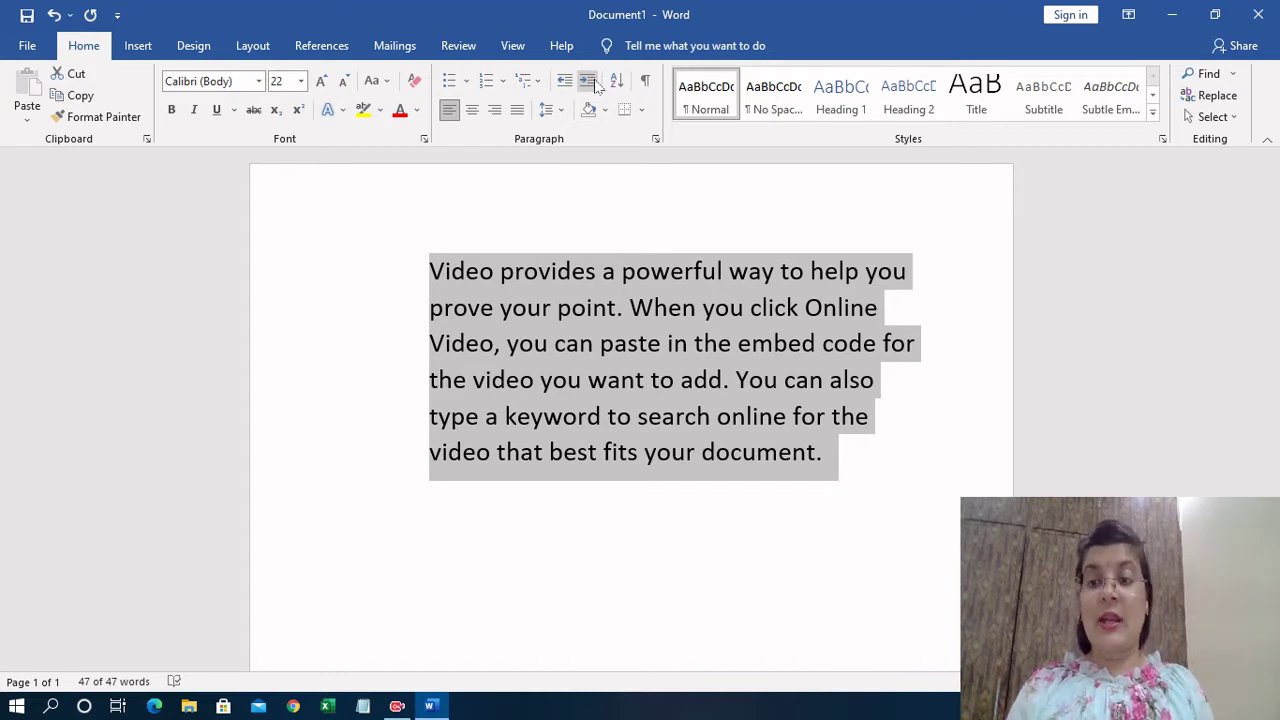
pyautogui.click(595, 86)
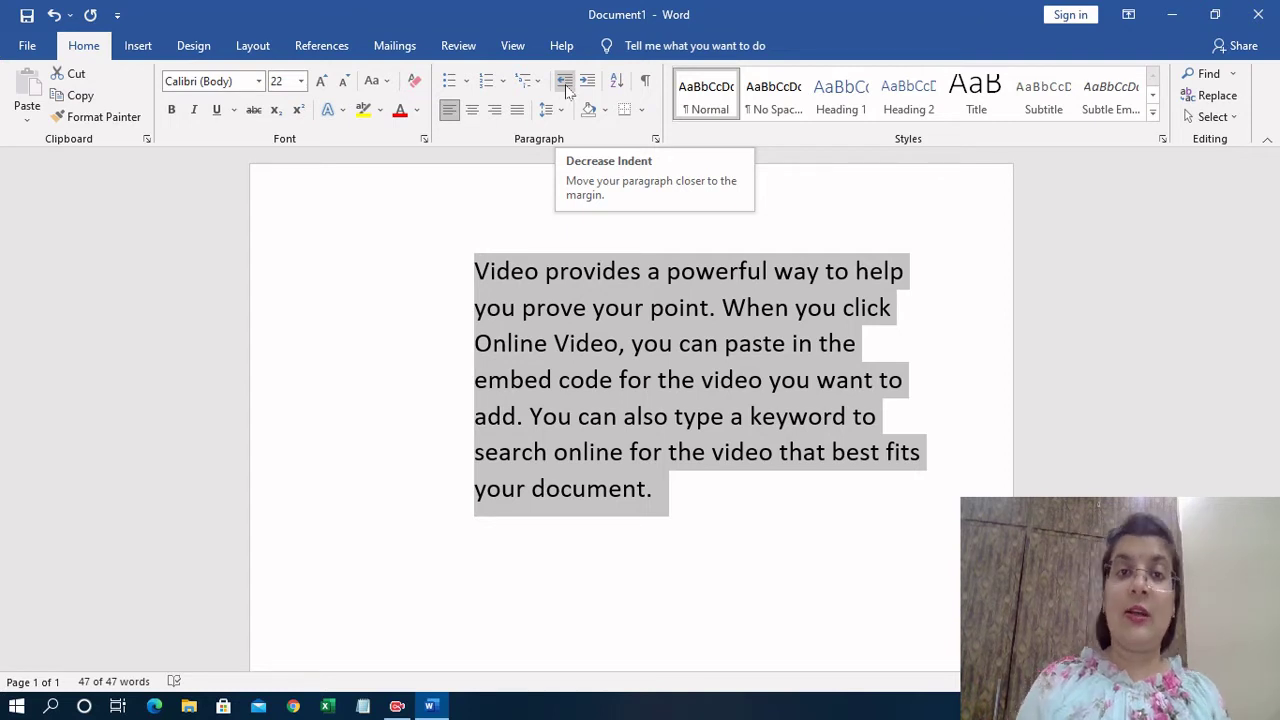
pyautogui.click(565, 84)
pyautogui.click(565, 84)
pyautogui.click(565, 84)
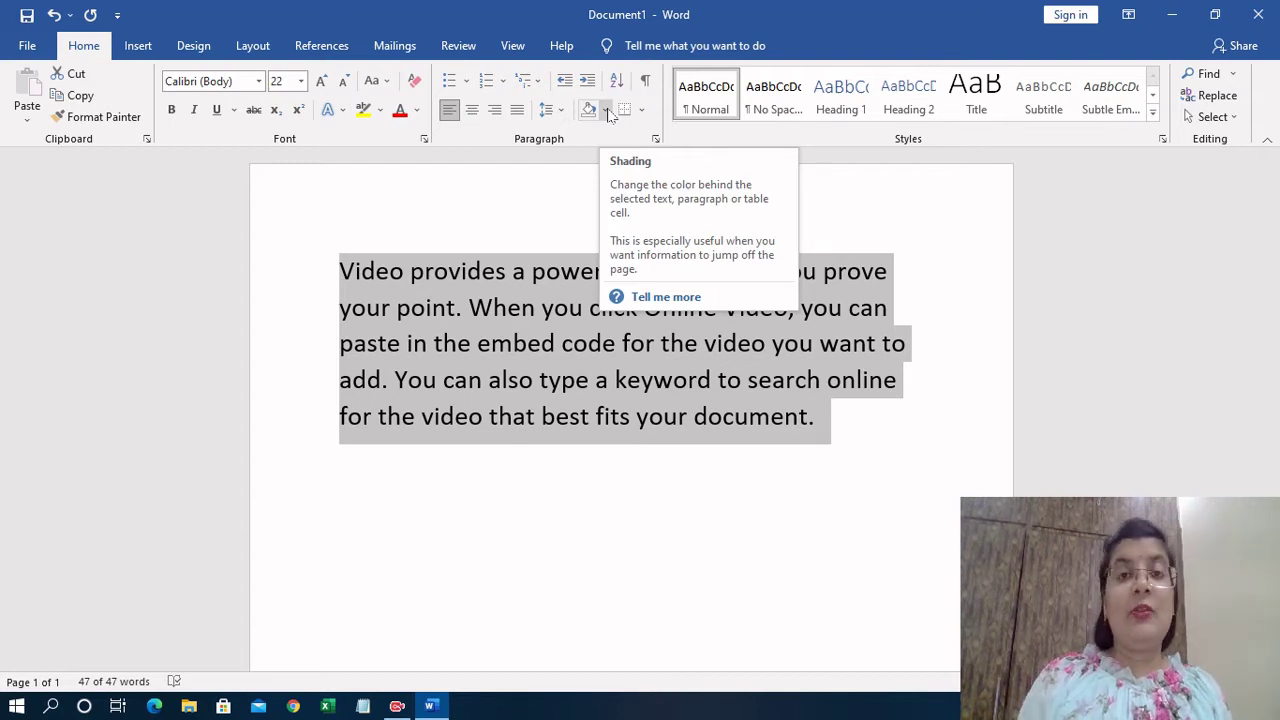
pyautogui.click(606, 110)
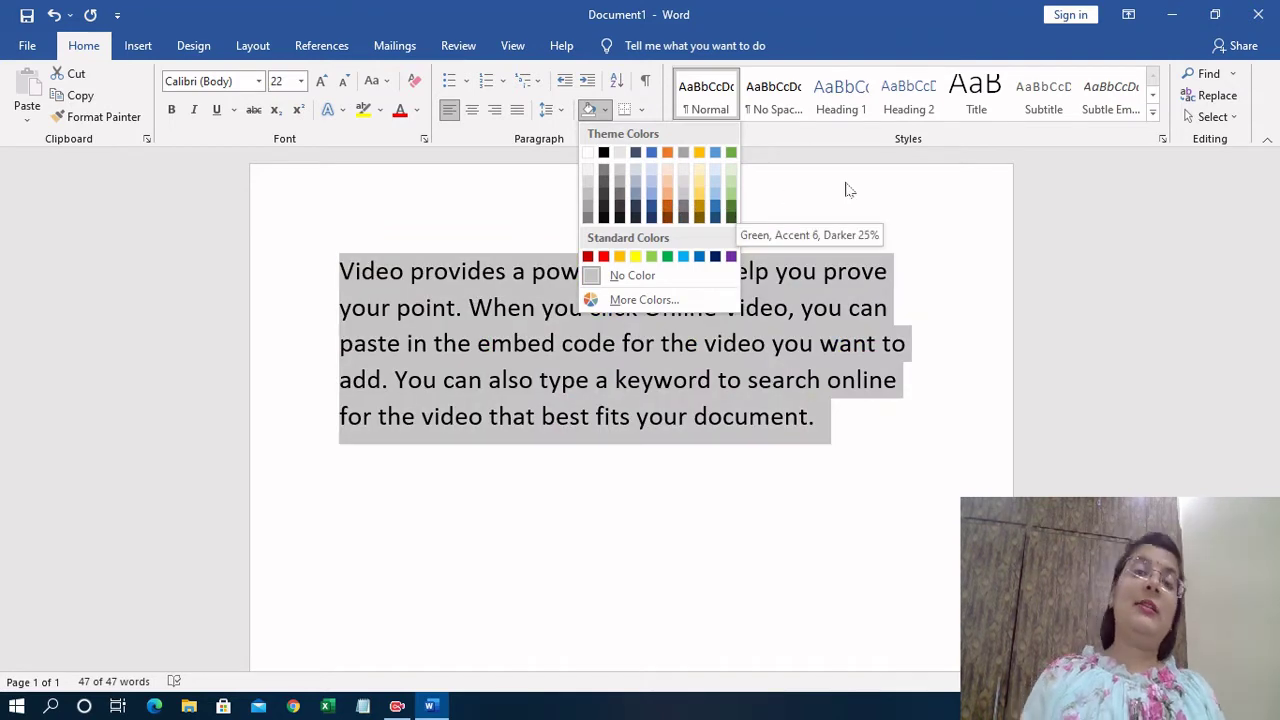
pyautogui.click(845, 190)
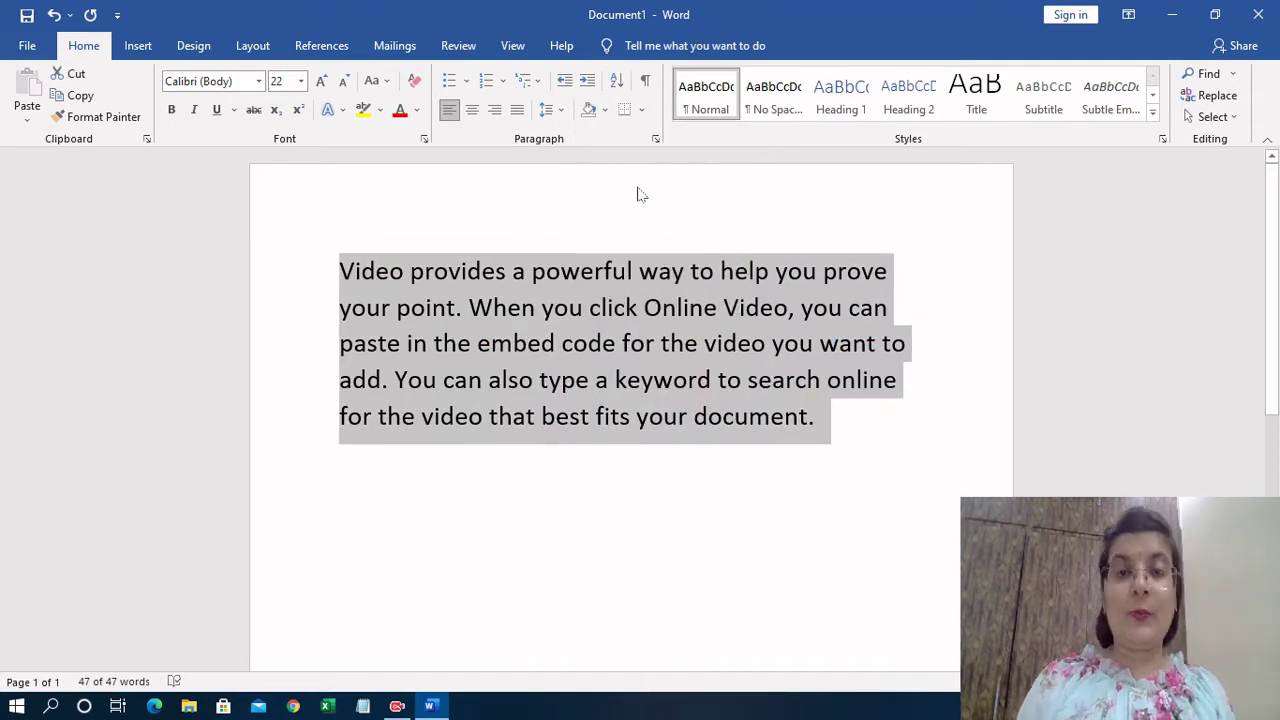
pyautogui.click(1278, 333)
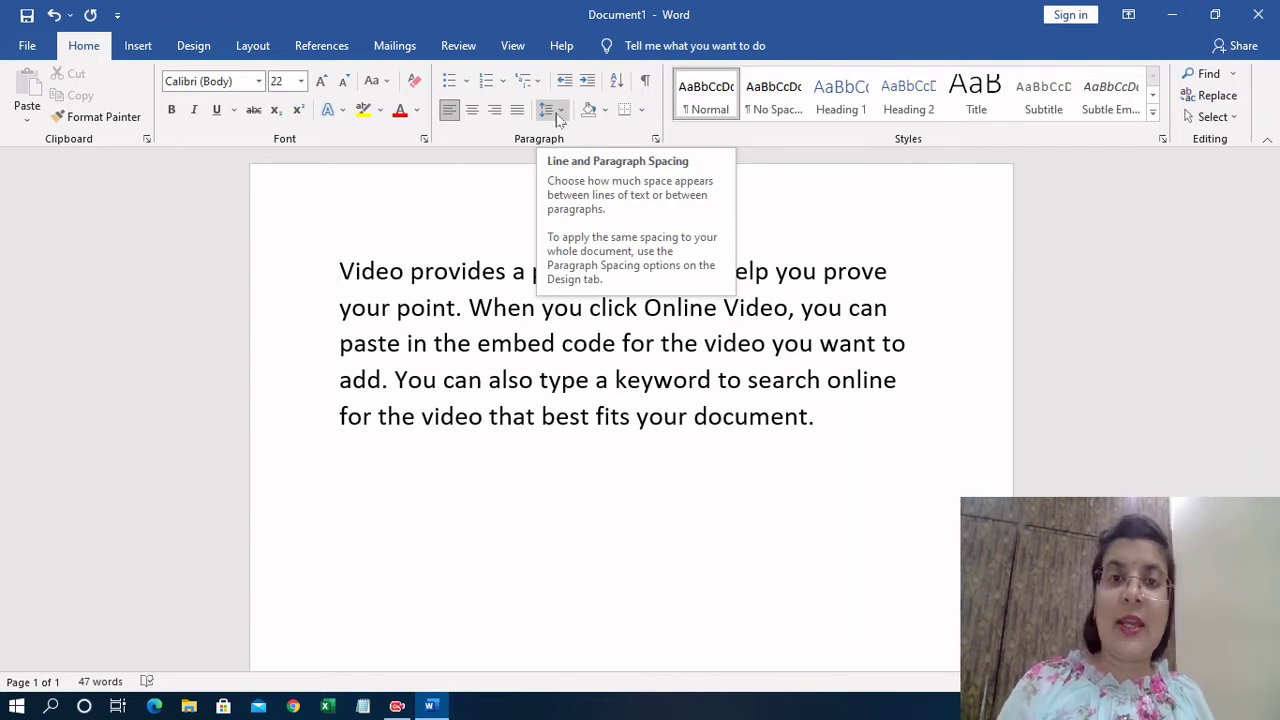
# Step: Open the Paragraph dialog via Line Spacing Options, showing Multiple 1.08 and 8 pt after
pyautogui.click(558, 114)
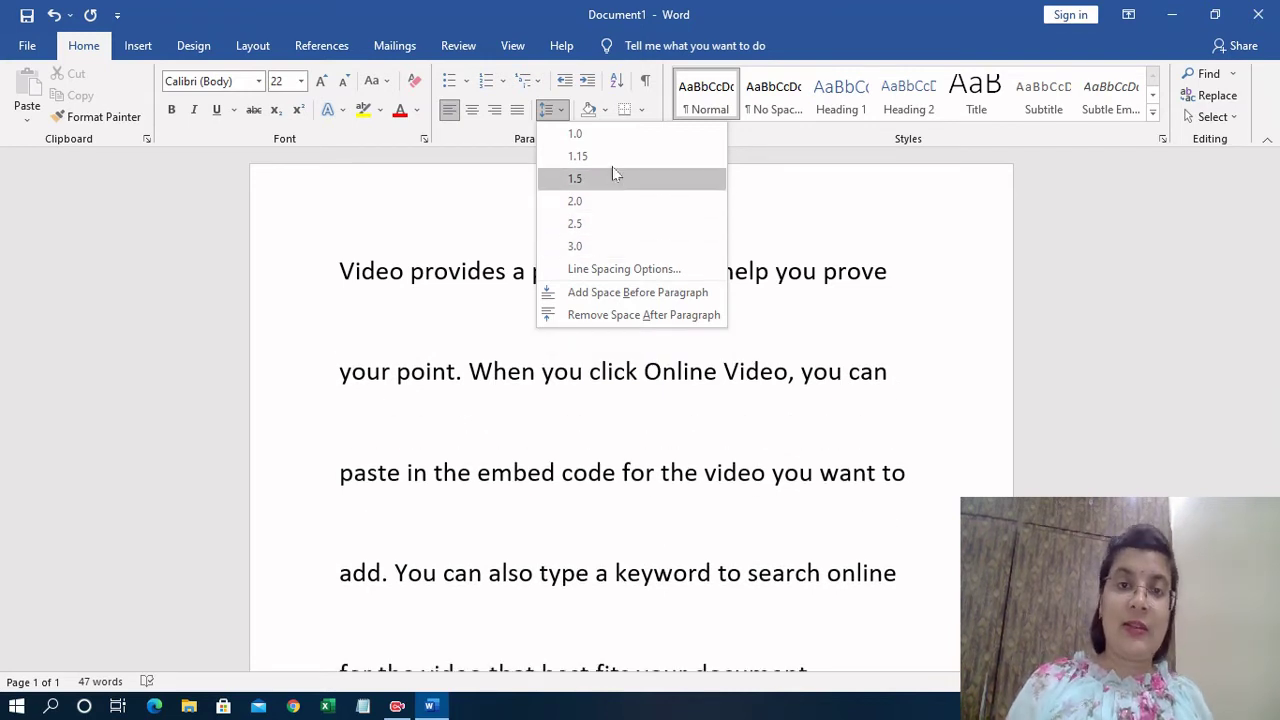
pyautogui.click(635, 270)
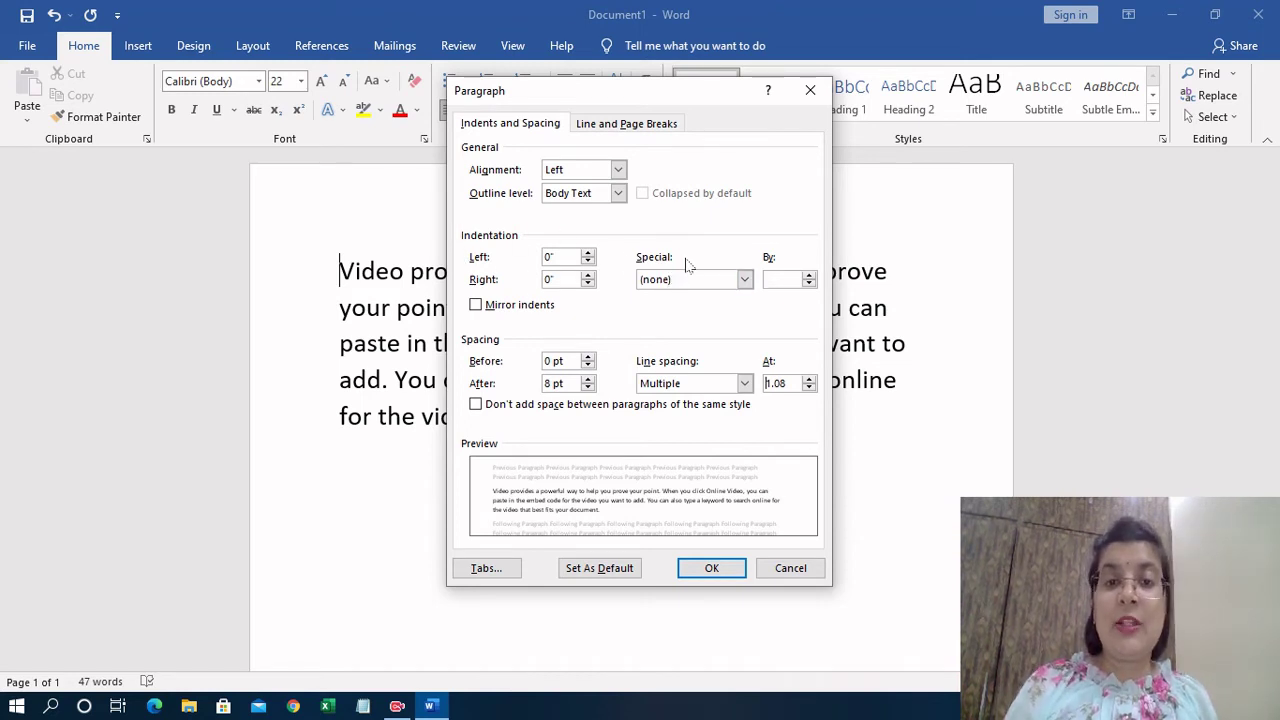
# Step: Apply a First line special indent of 1" to the sample paragraph
pyautogui.click(745, 280)
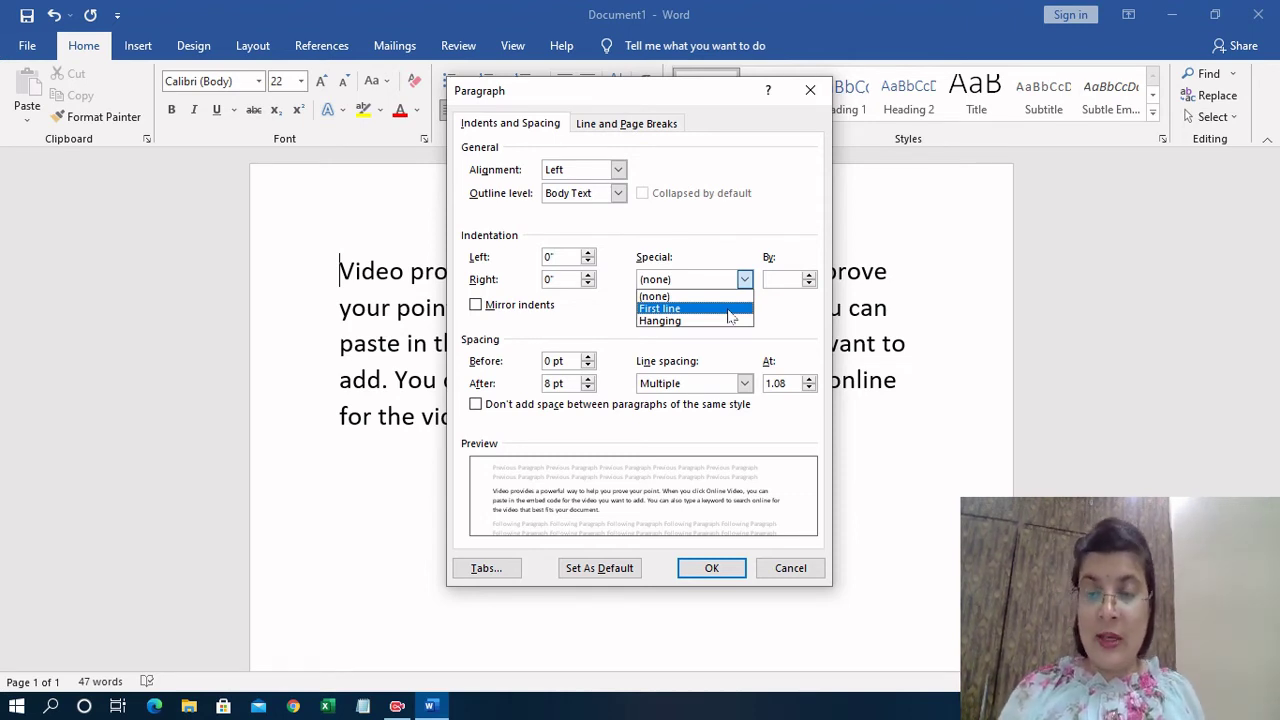
pyautogui.click(701, 309)
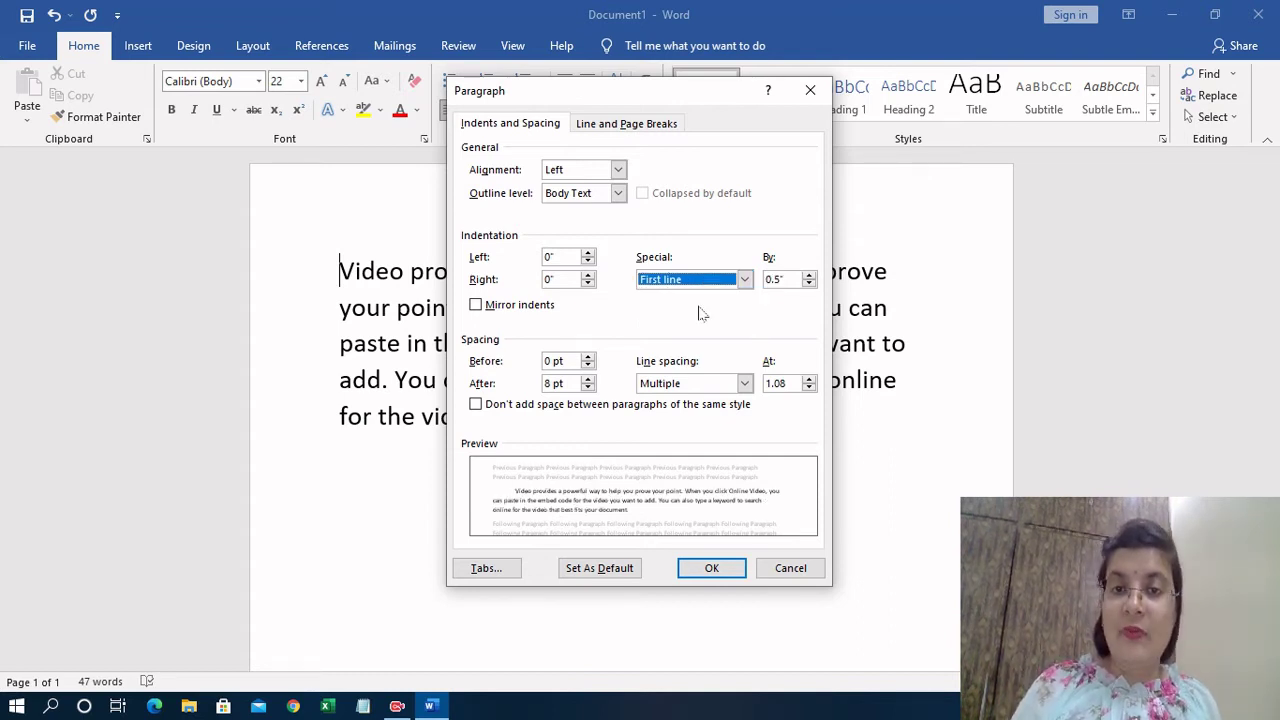
pyautogui.click(809, 274)
pyautogui.click(812, 276)
pyautogui.click(812, 276)
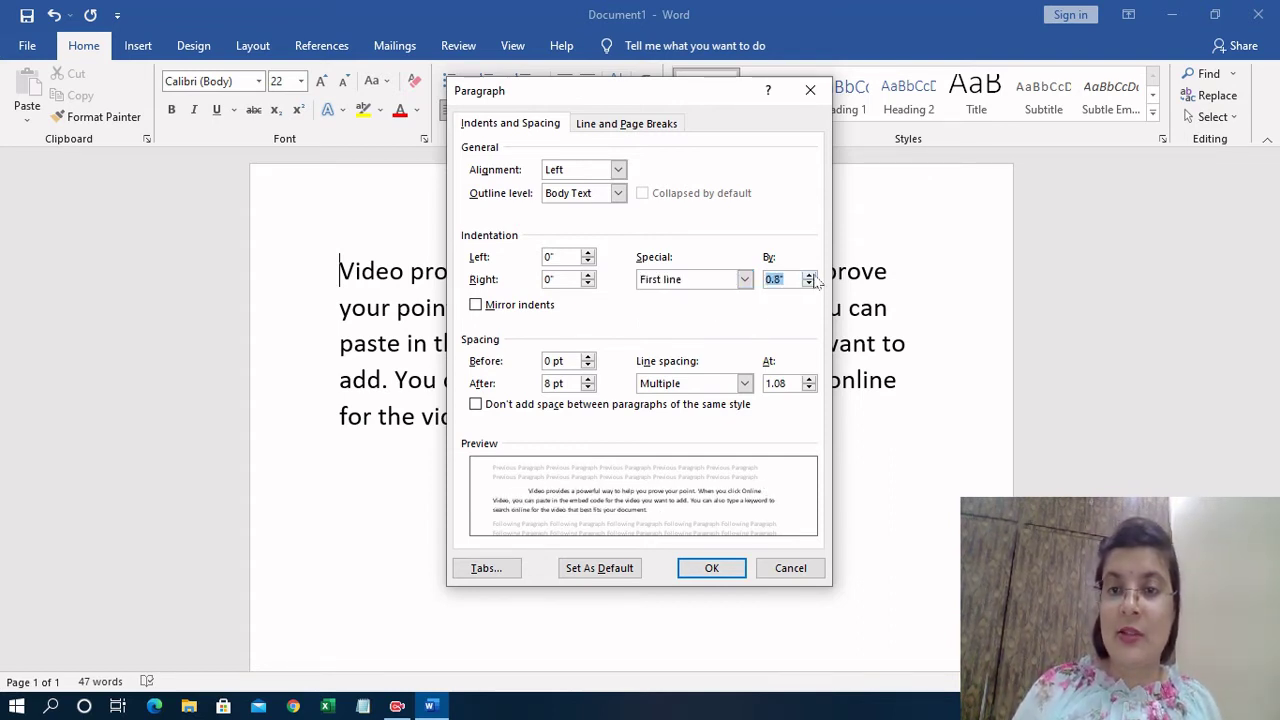
pyautogui.click(812, 276)
pyautogui.click(812, 276)
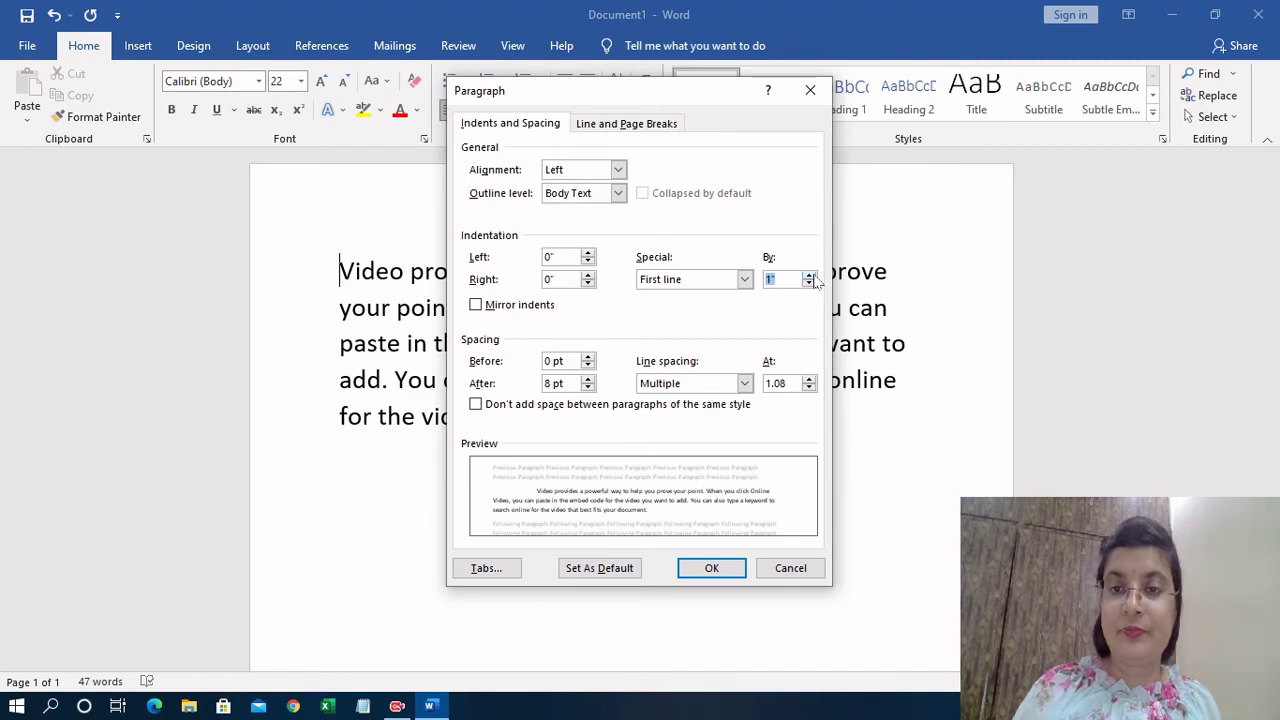
pyautogui.click(702, 565)
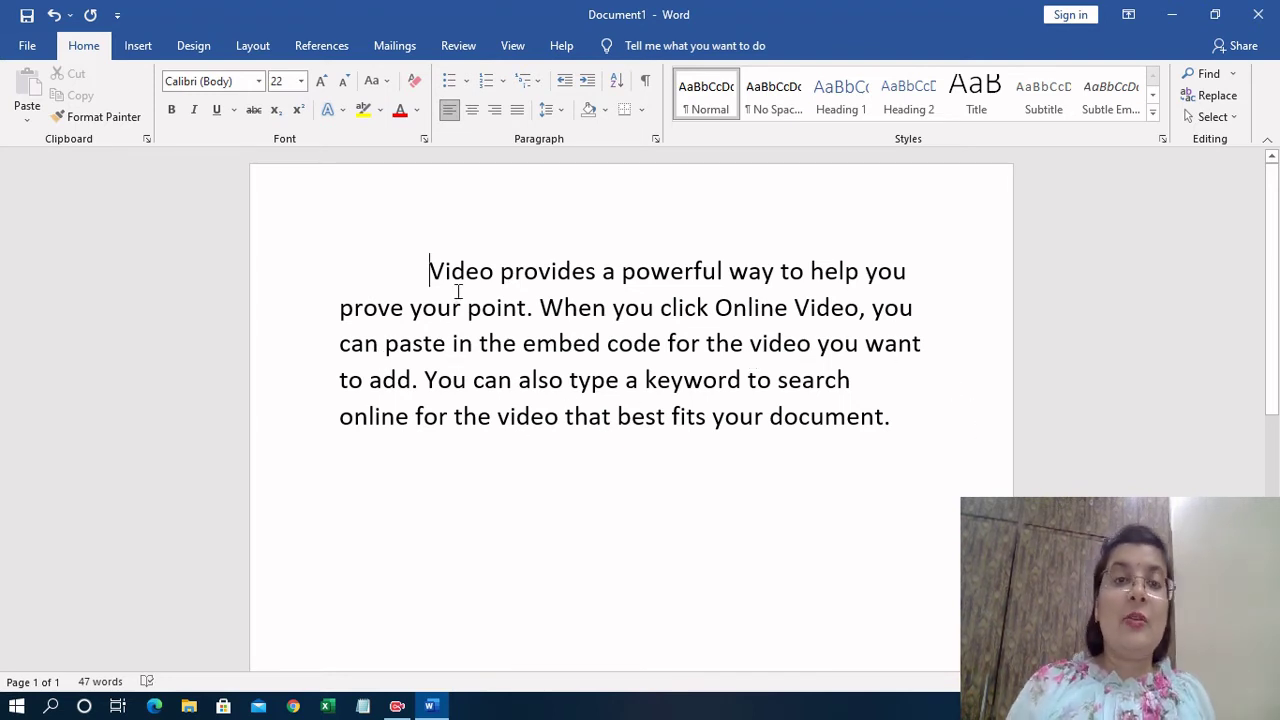
# Step: Apply a Hanging special indent to the sample paragraph
pyautogui.click(563, 112)
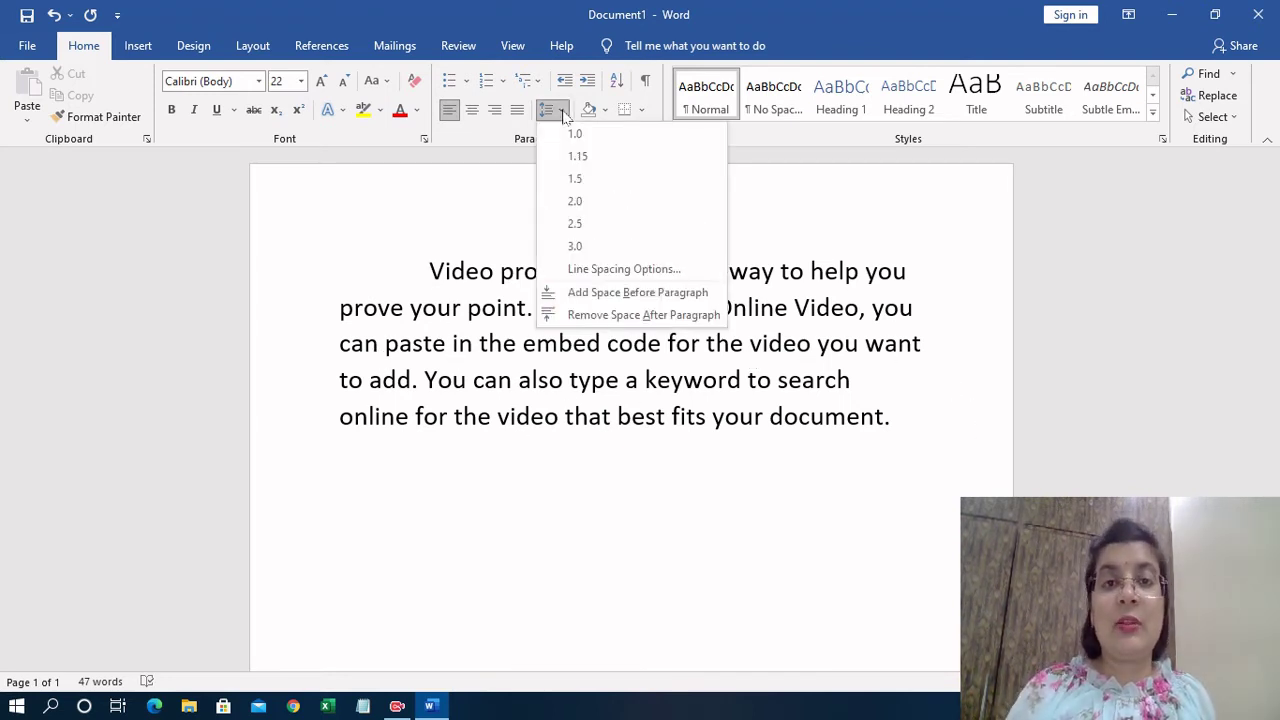
pyautogui.click(638, 266)
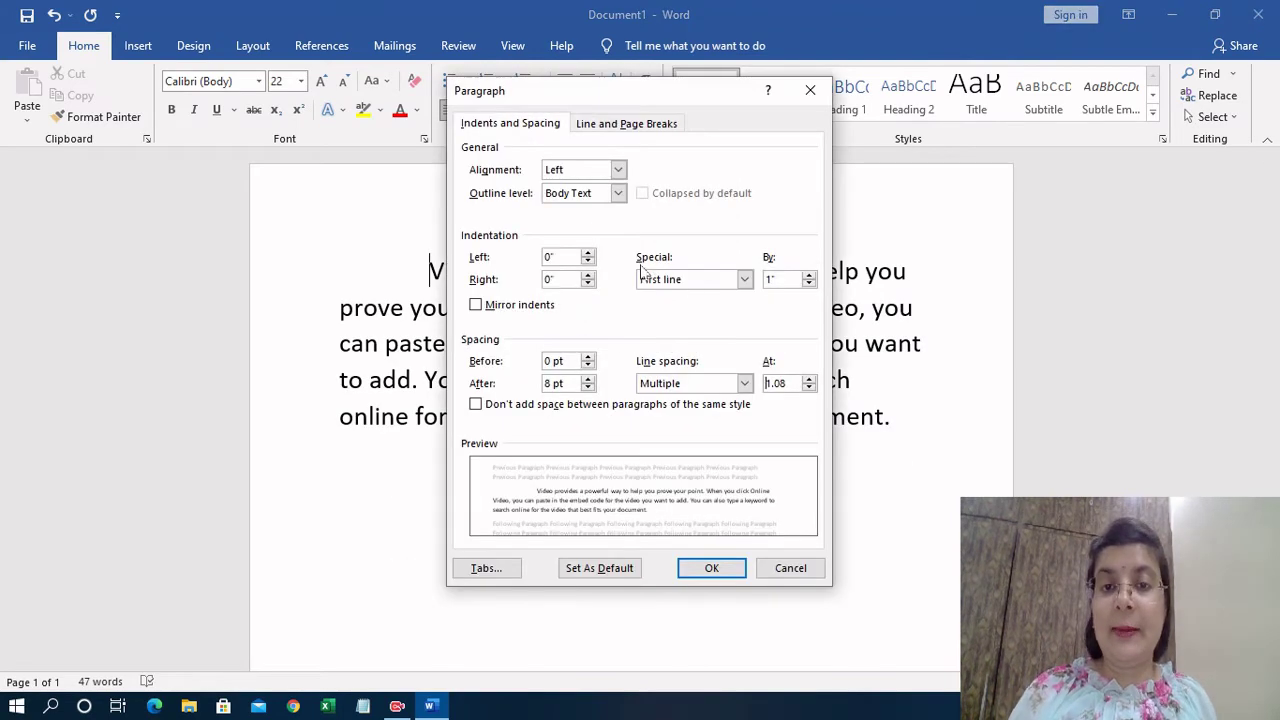
pyautogui.click(744, 279)
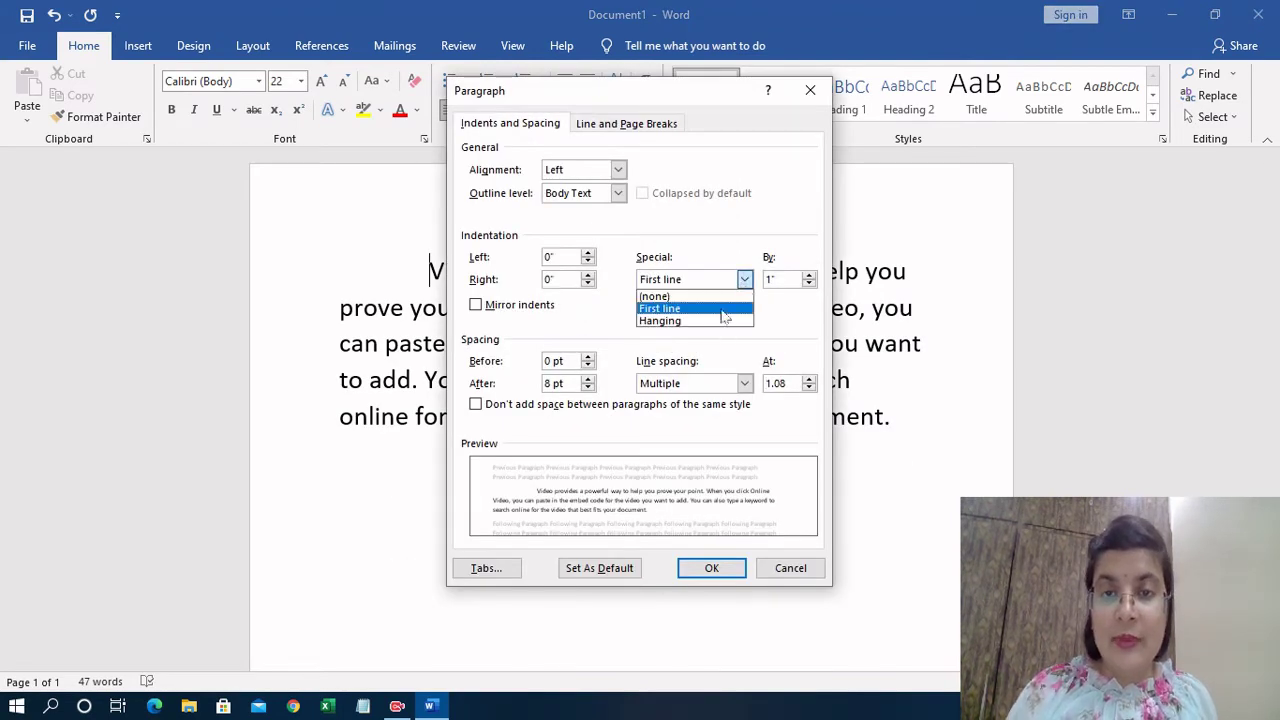
pyautogui.click(718, 322)
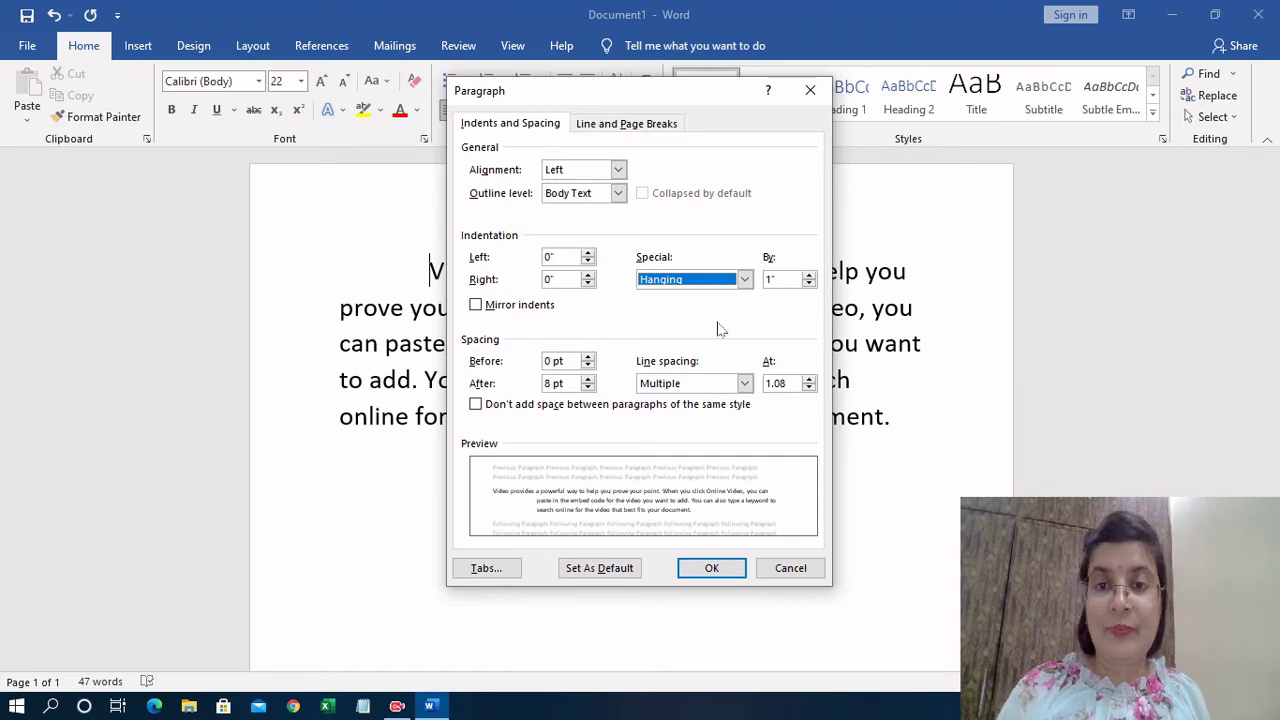
pyautogui.click(721, 565)
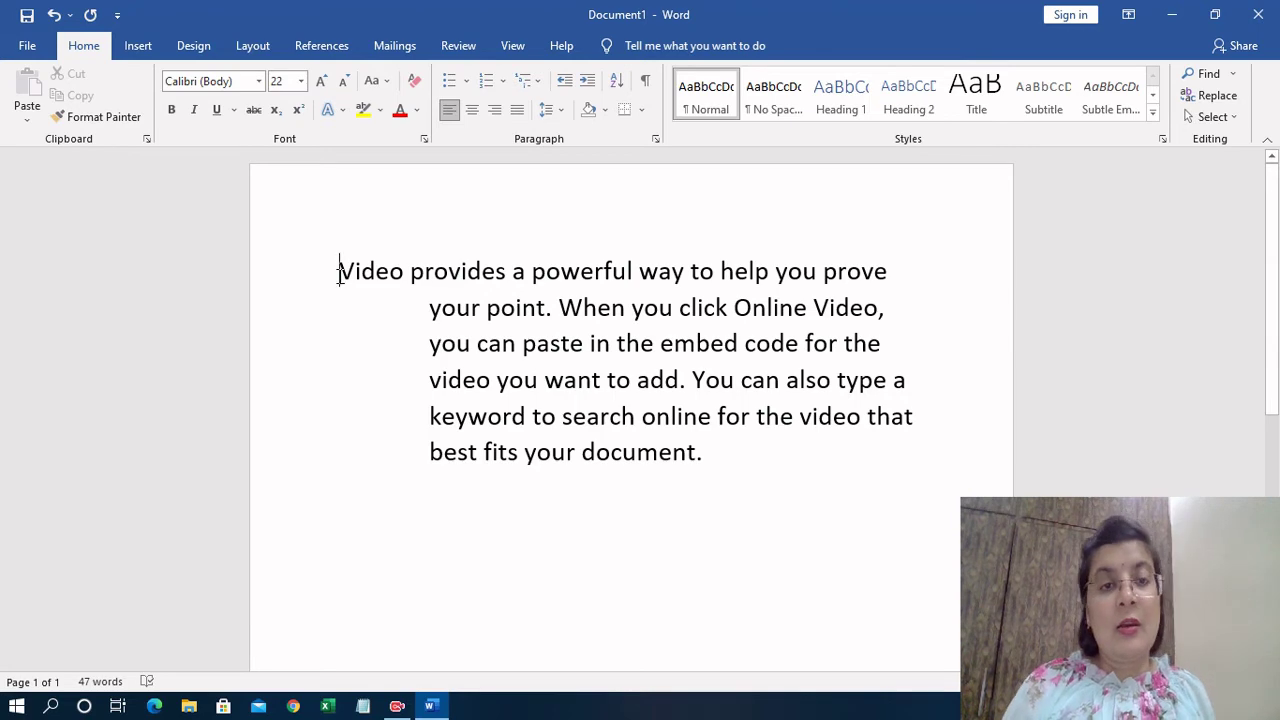
# Step: Reset the special indent to (none) so every line starts flush left
pyautogui.click(558, 110)
pyautogui.click(595, 268)
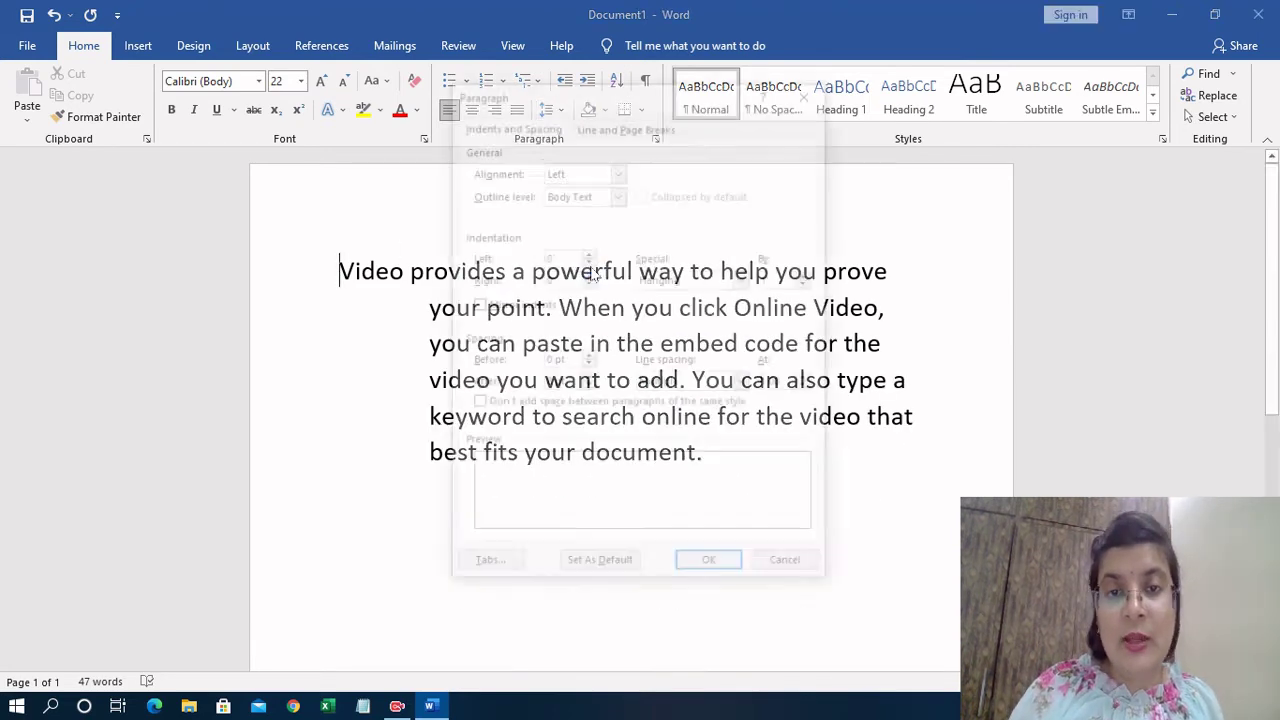
pyautogui.click(745, 280)
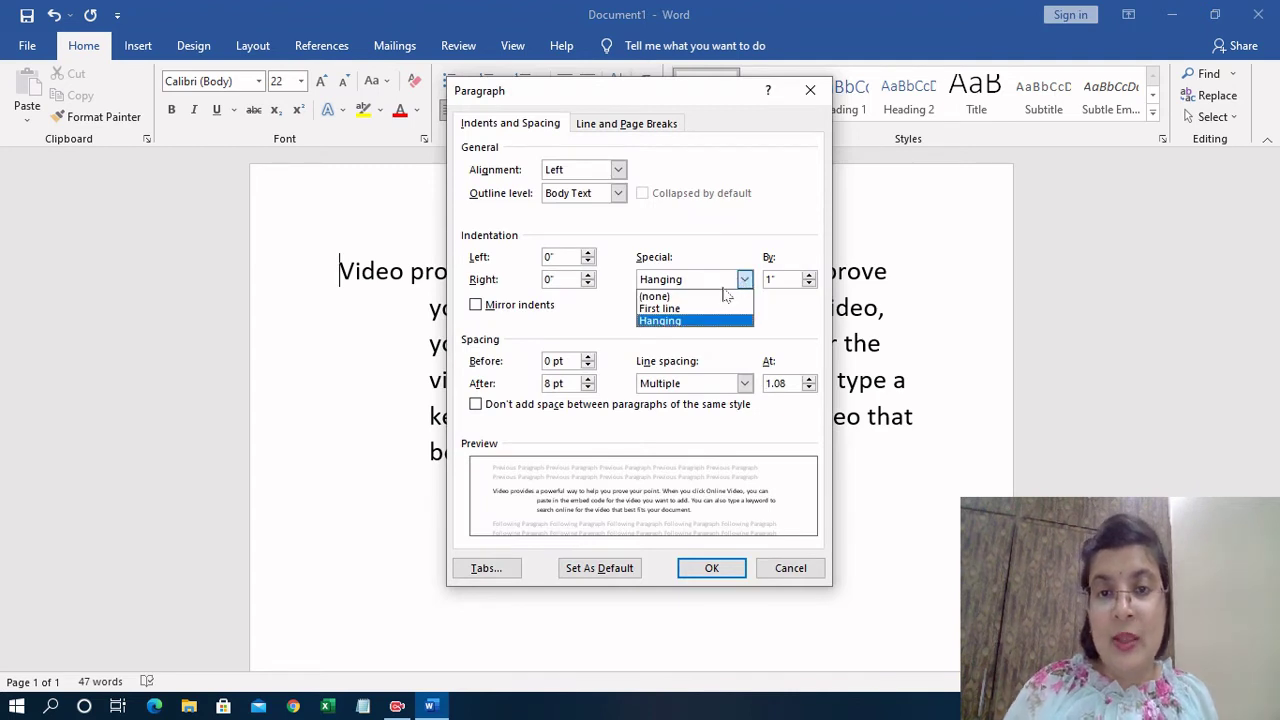
pyautogui.click(722, 296)
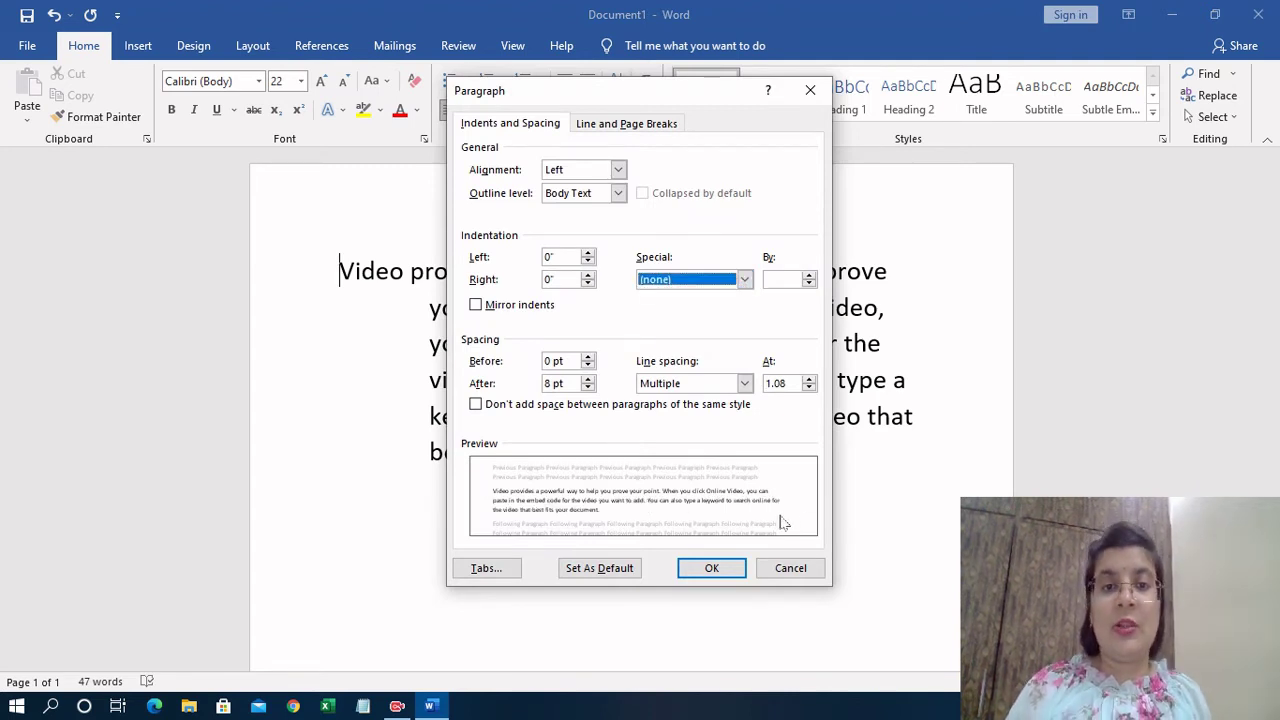
pyautogui.click(717, 570)
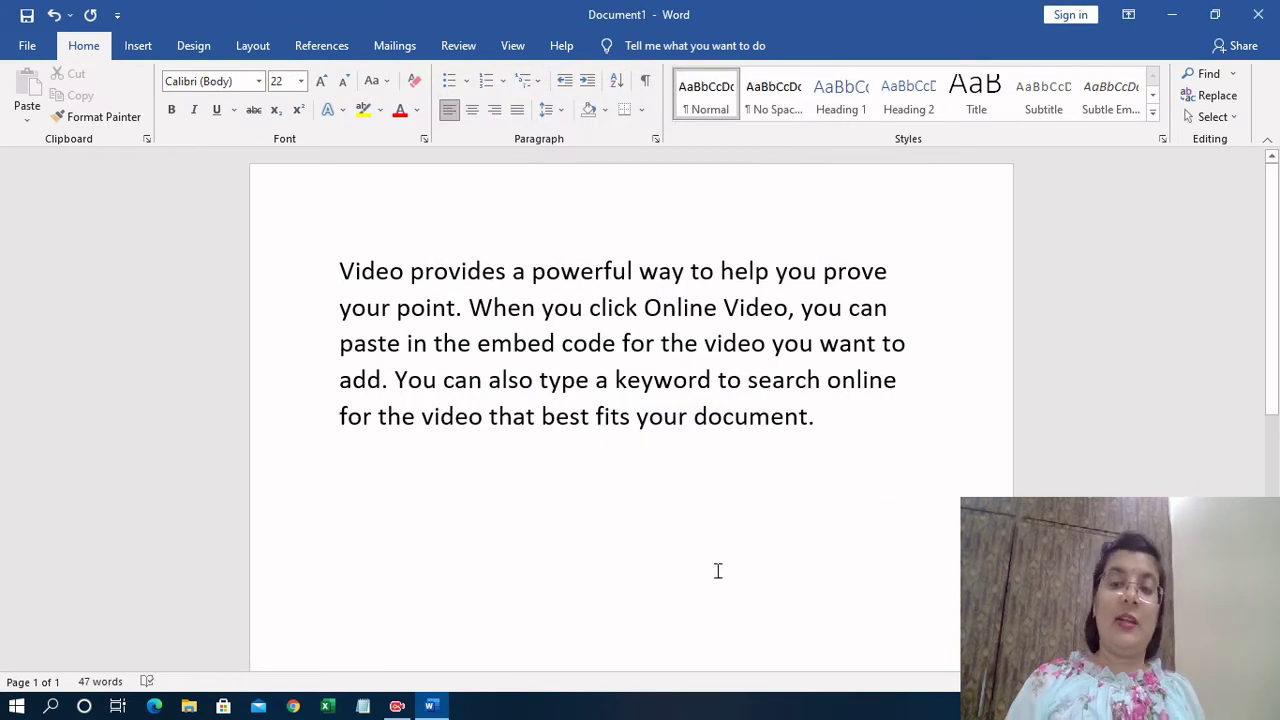
pyautogui.click(855, 440)
# Step: Generate a second sample paragraph below the first with =rand(1)
pyautogui.press('Return')
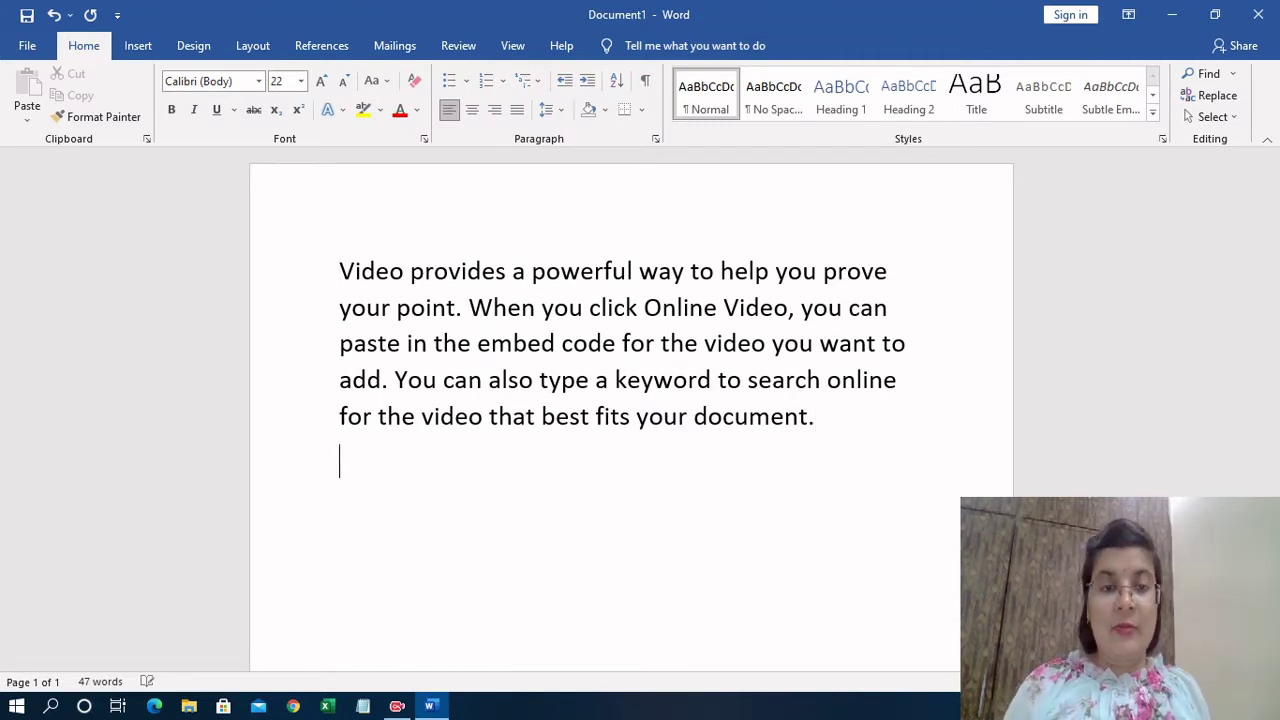
pyautogui.write('=rand')
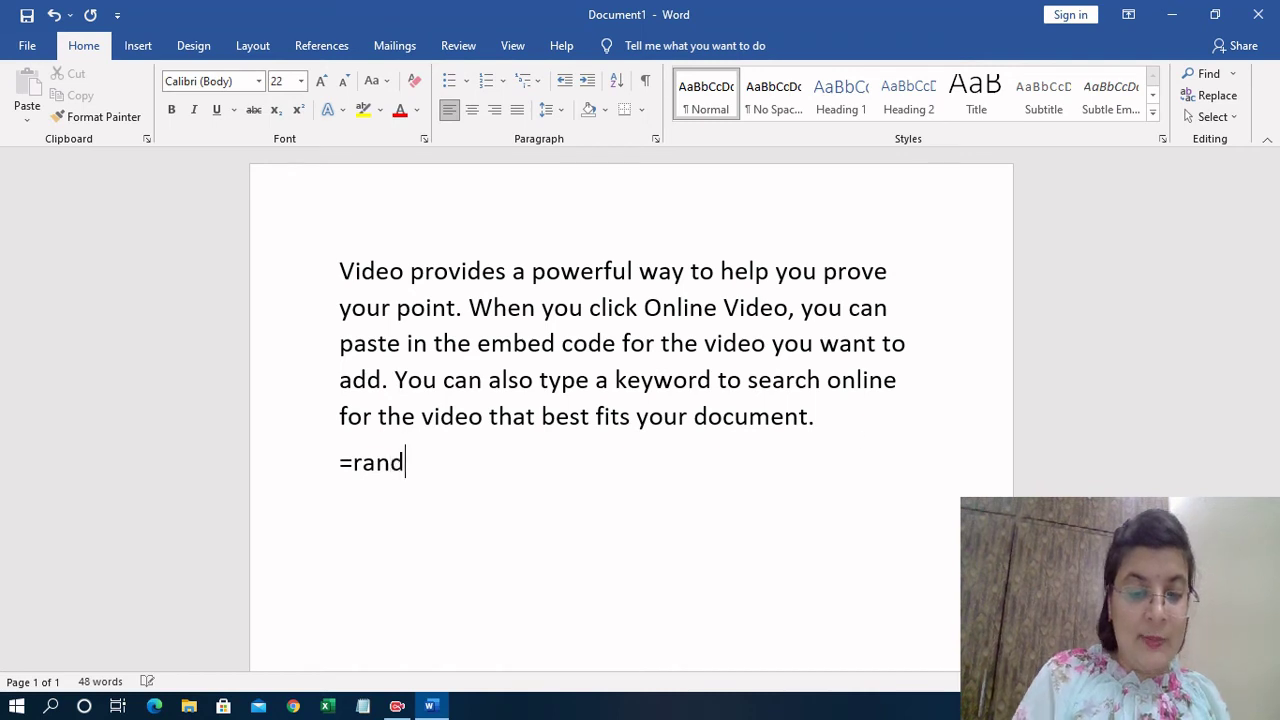
pyautogui.write('(1)')
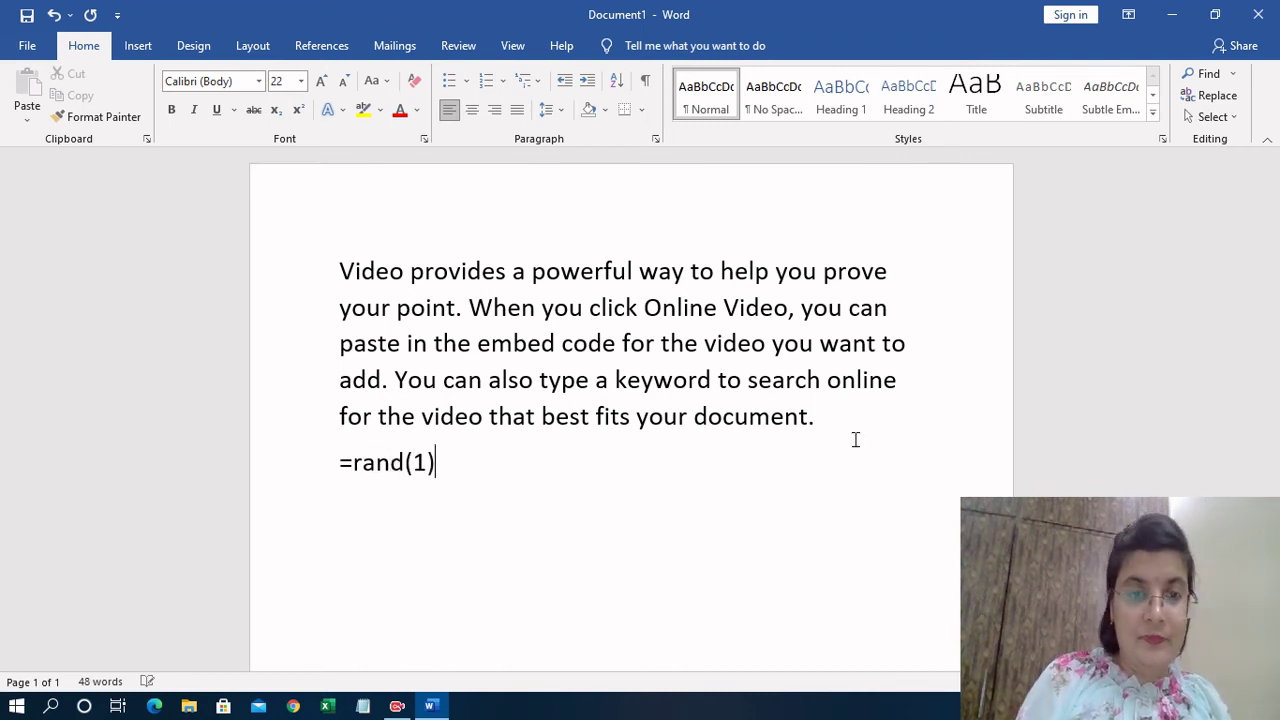
pyautogui.press('Return')
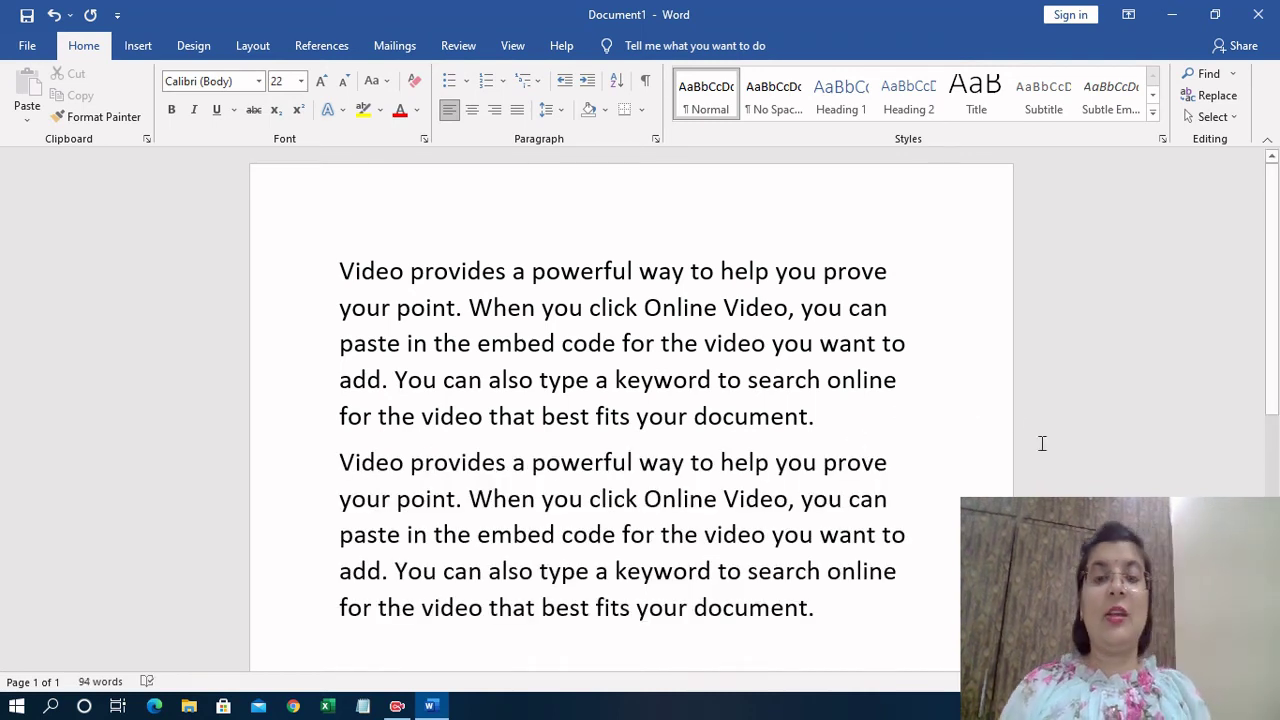
# Step: Select all the text and set 6 pt spacing before and 6 pt after
pyautogui.doubleClick(342, 272)
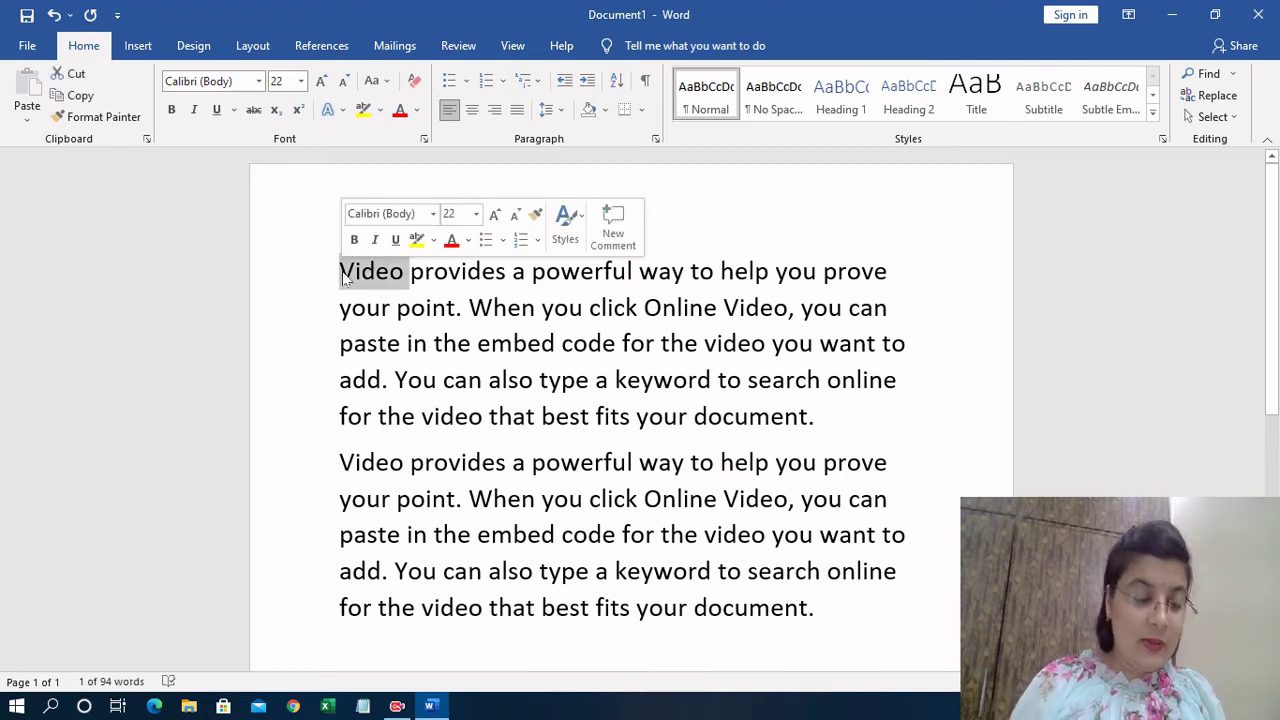
pyautogui.hotkey('ctrl', 'a')
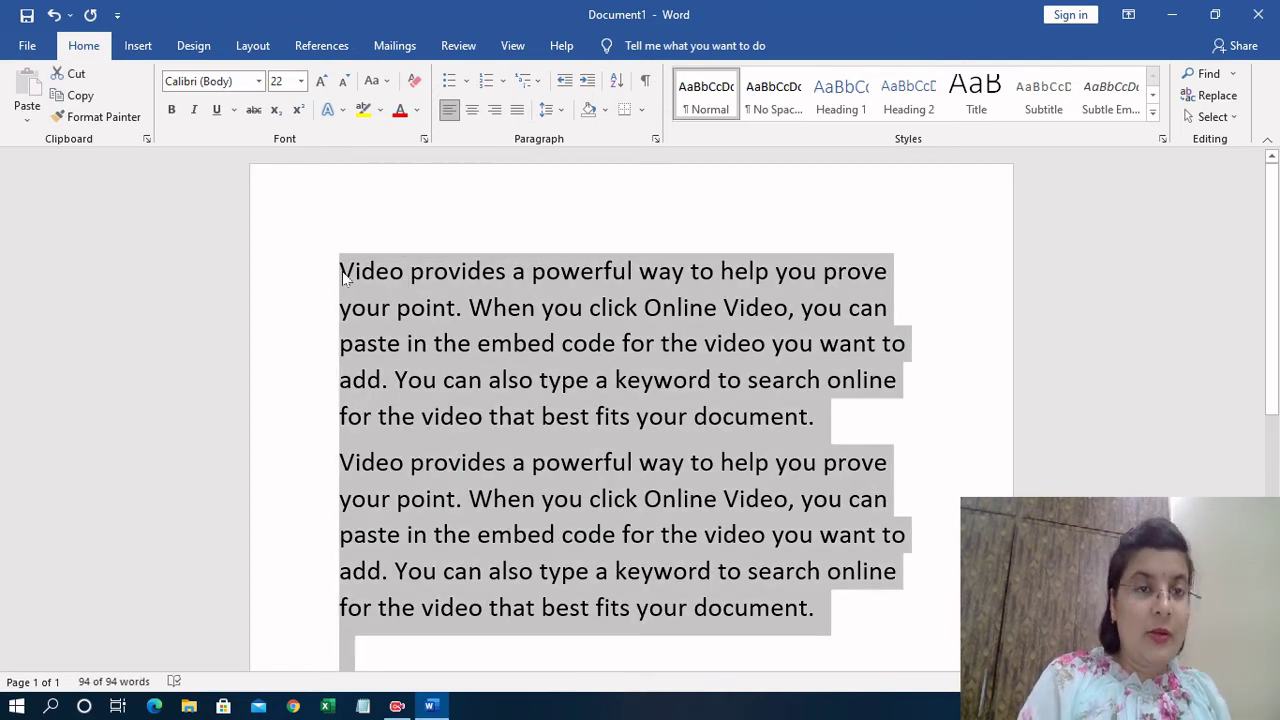
pyautogui.click(561, 113)
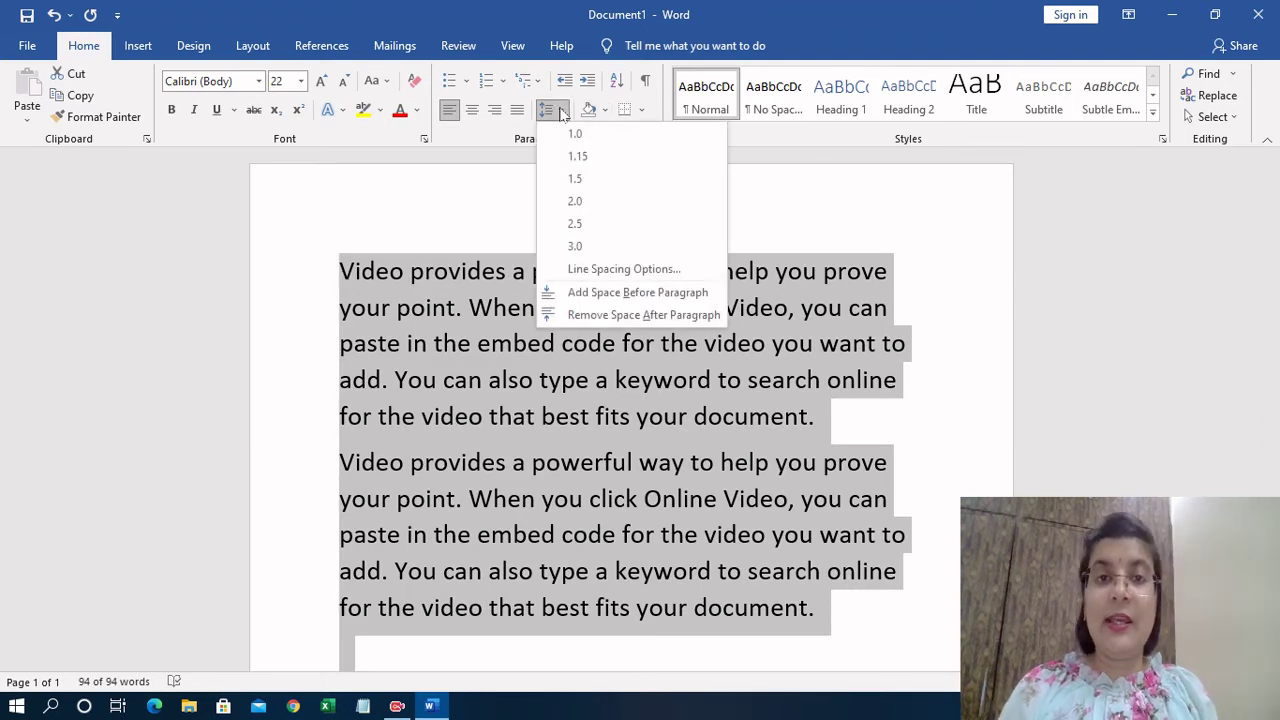
pyautogui.click(590, 270)
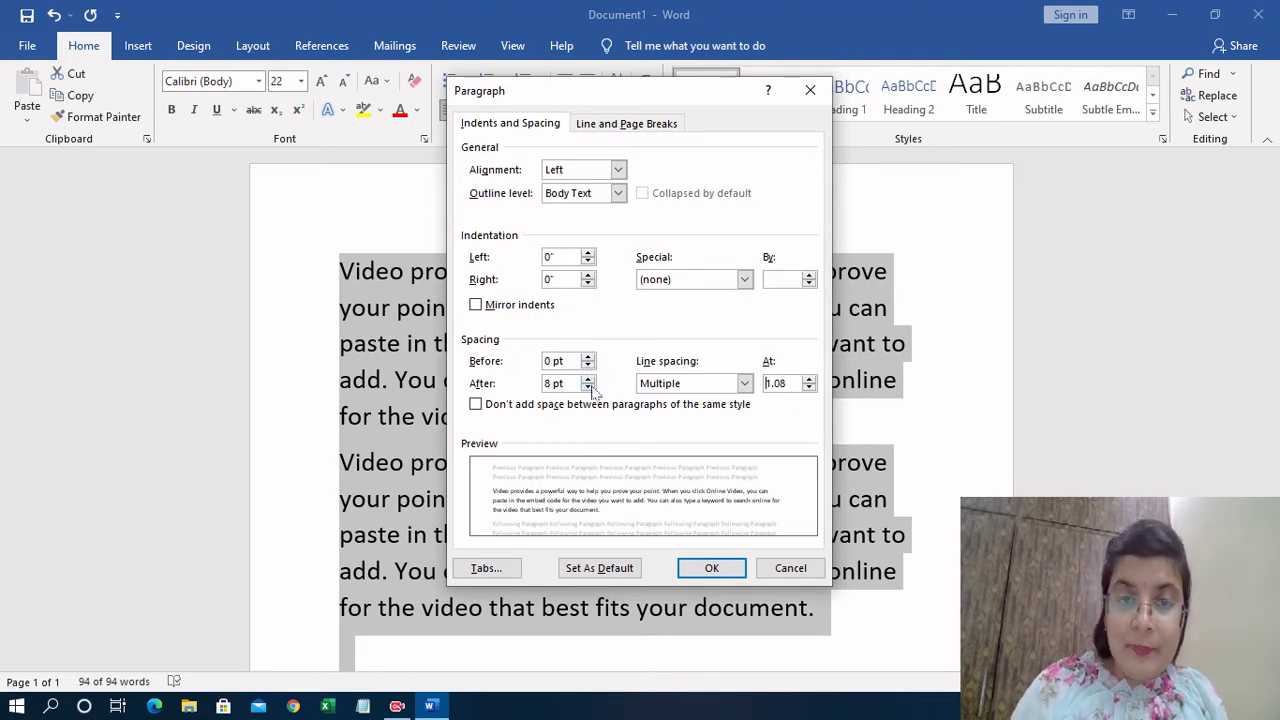
pyautogui.click(589, 357)
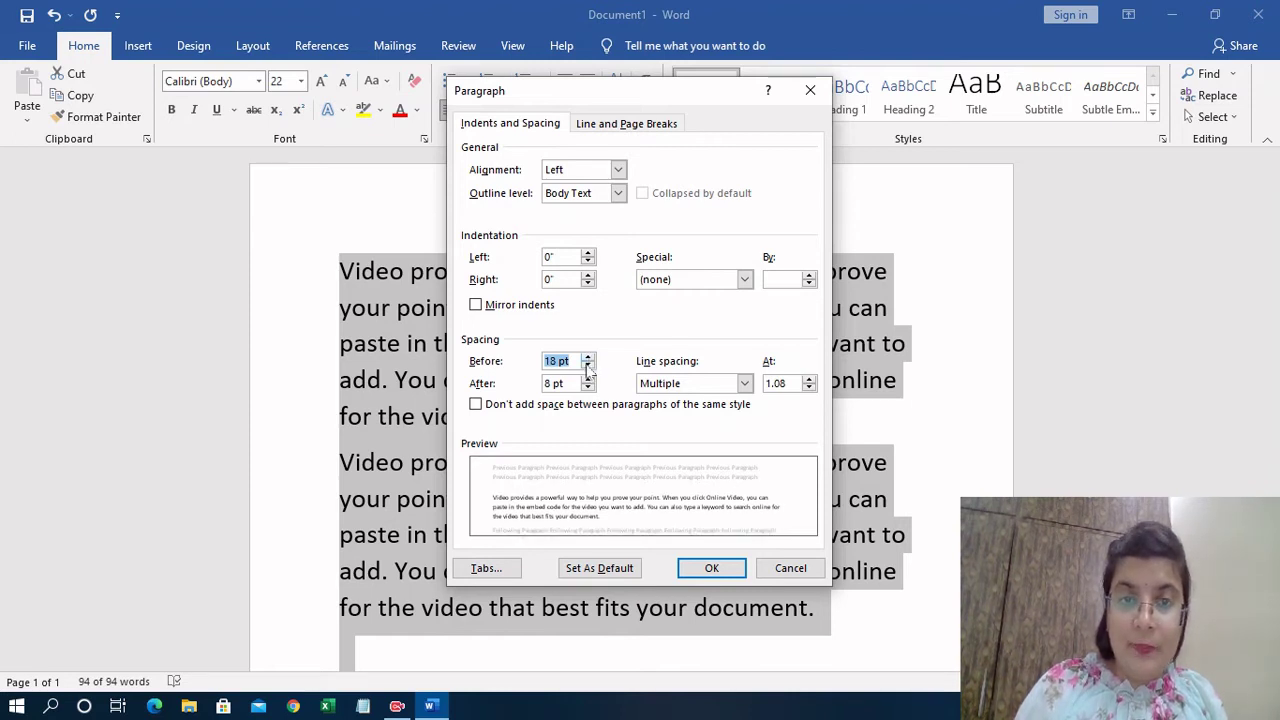
pyautogui.click(588, 367)
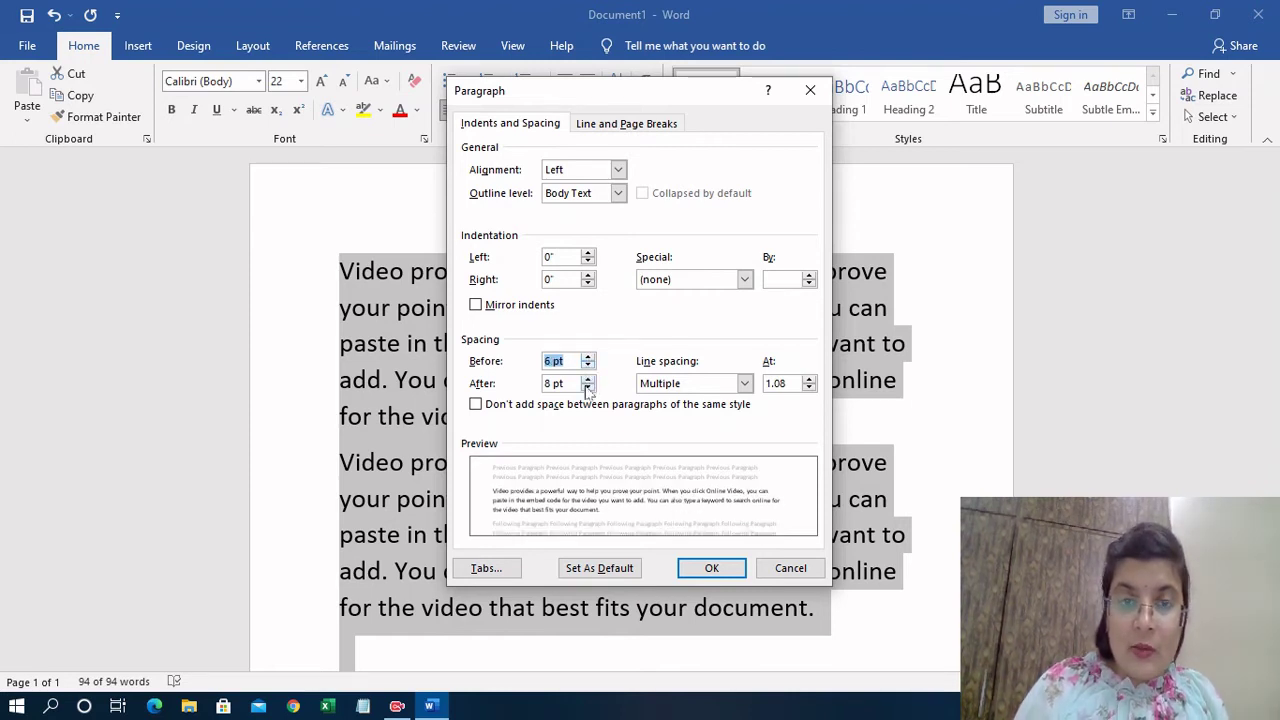
pyautogui.click(589, 379)
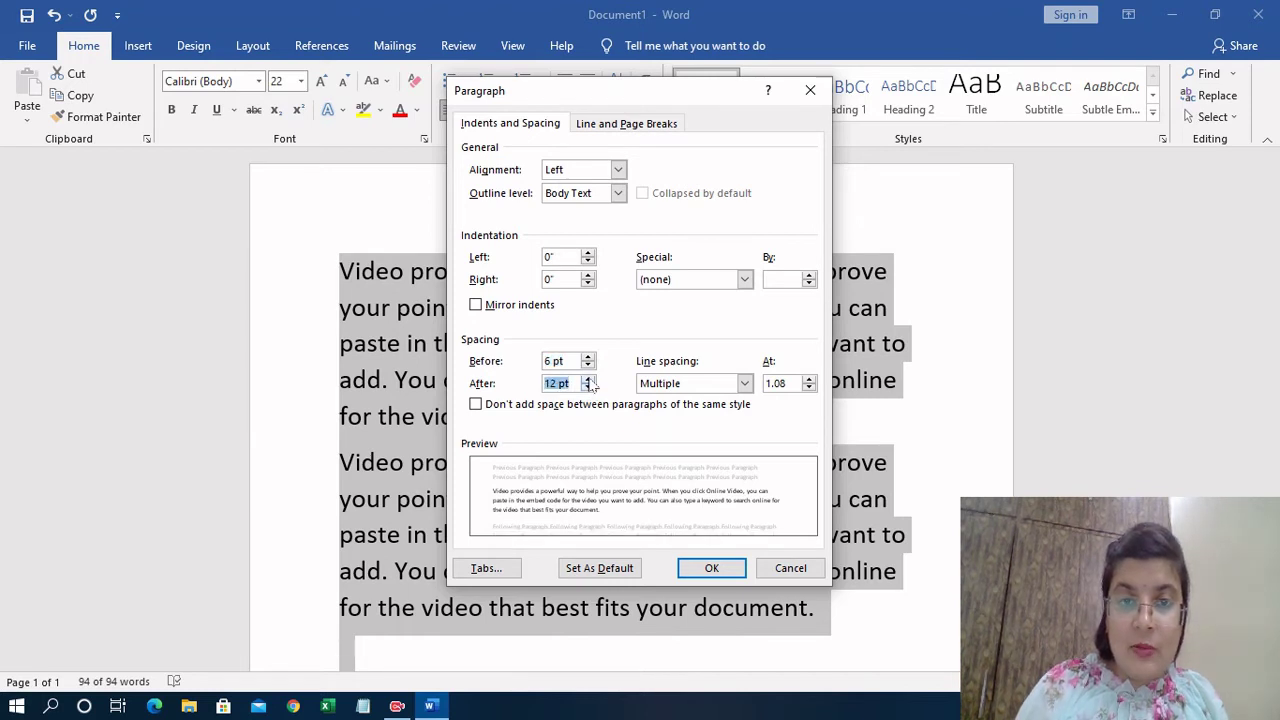
pyautogui.click(589, 388)
pyautogui.click(589, 388)
pyautogui.click(589, 388)
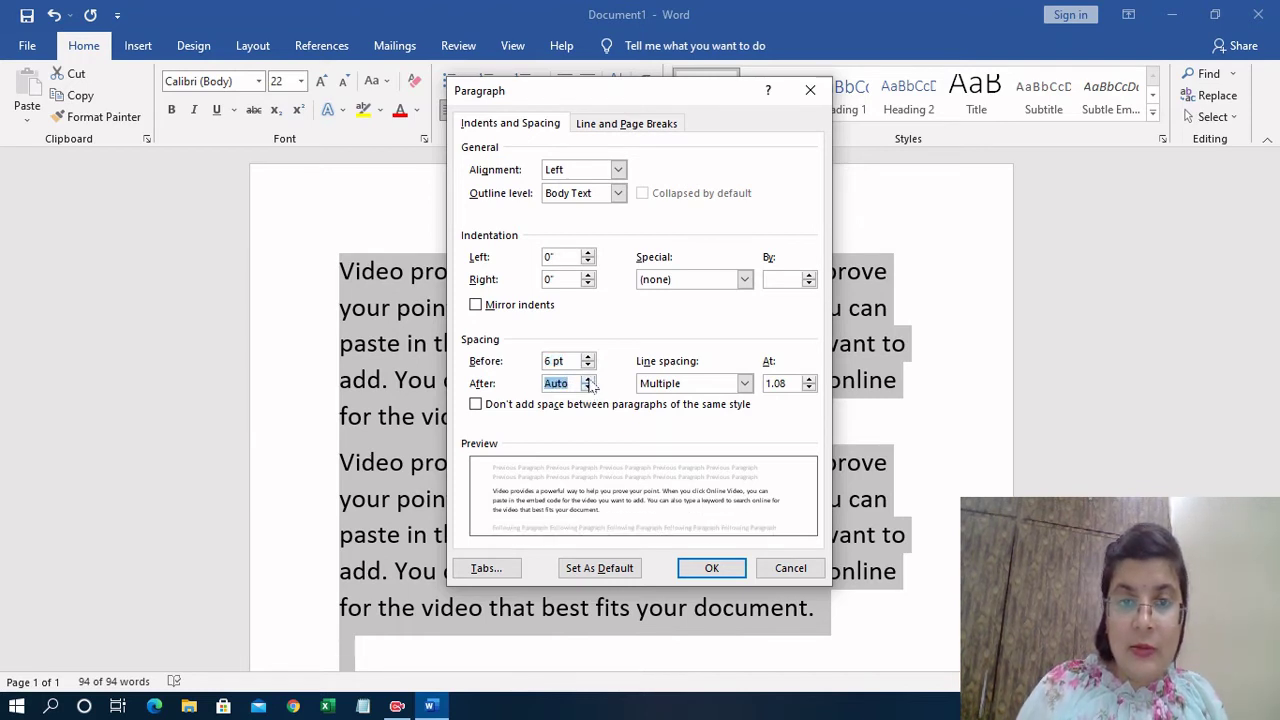
pyautogui.click(589, 380)
pyautogui.click(589, 380)
pyautogui.click(589, 380)
pyautogui.click(589, 380)
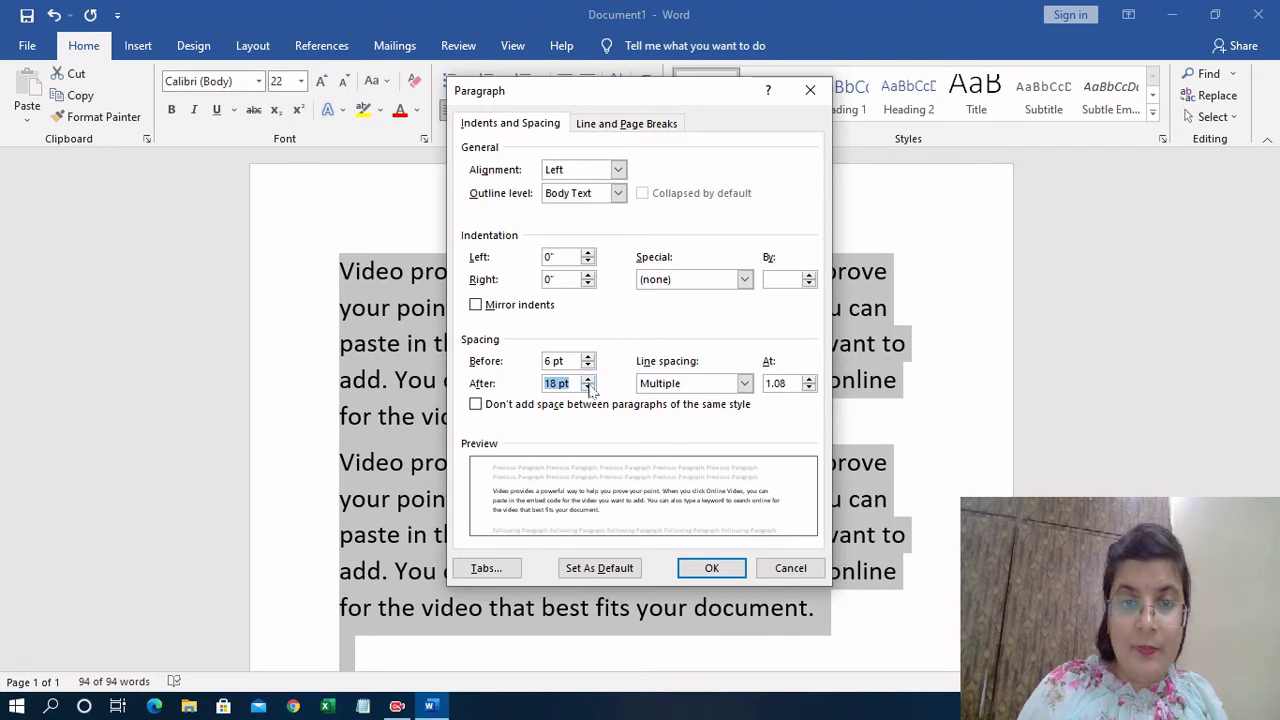
pyautogui.click(589, 388)
pyautogui.click(589, 388)
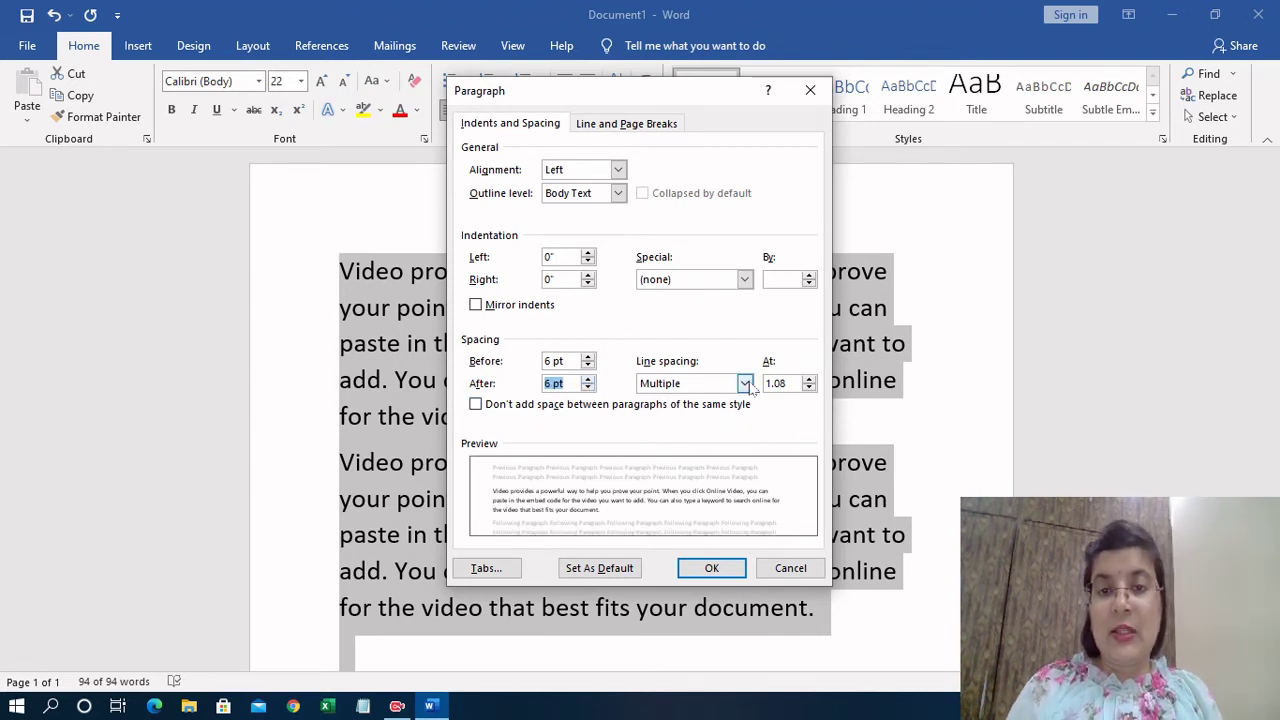
# Step: Set the line spacing to Double and apply the paragraph settings
pyautogui.click(745, 384)
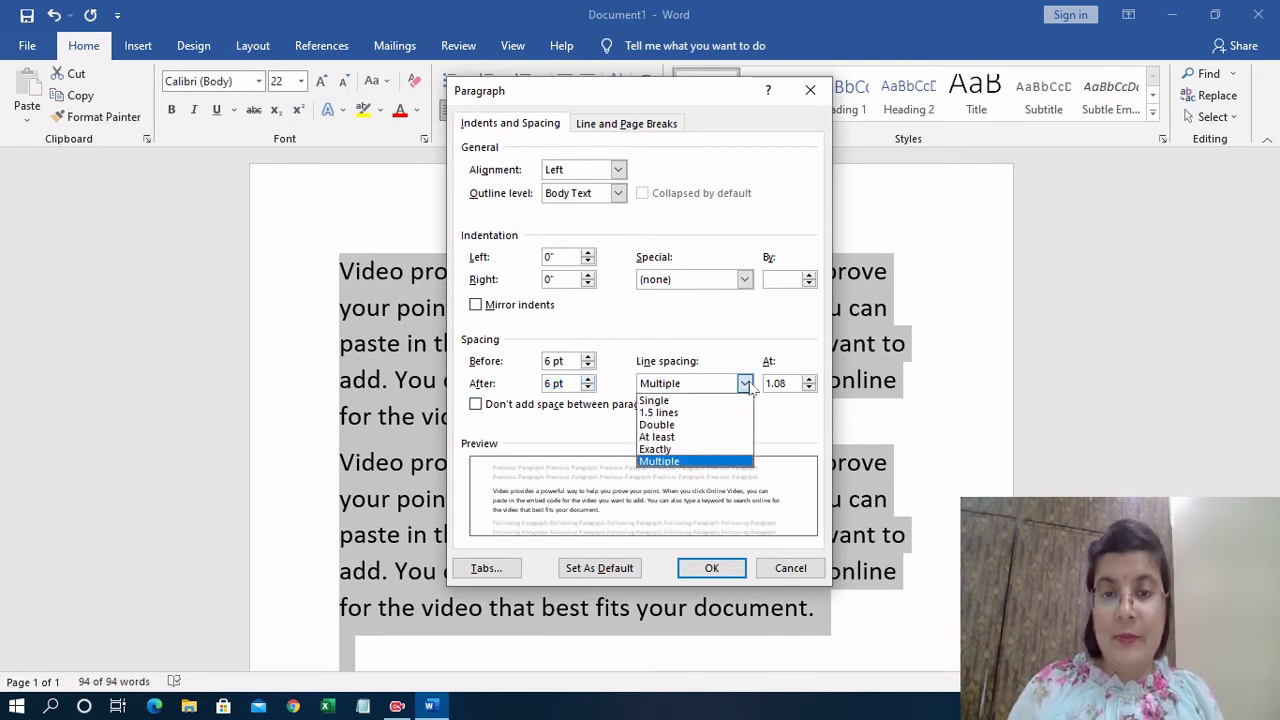
pyautogui.click(687, 425)
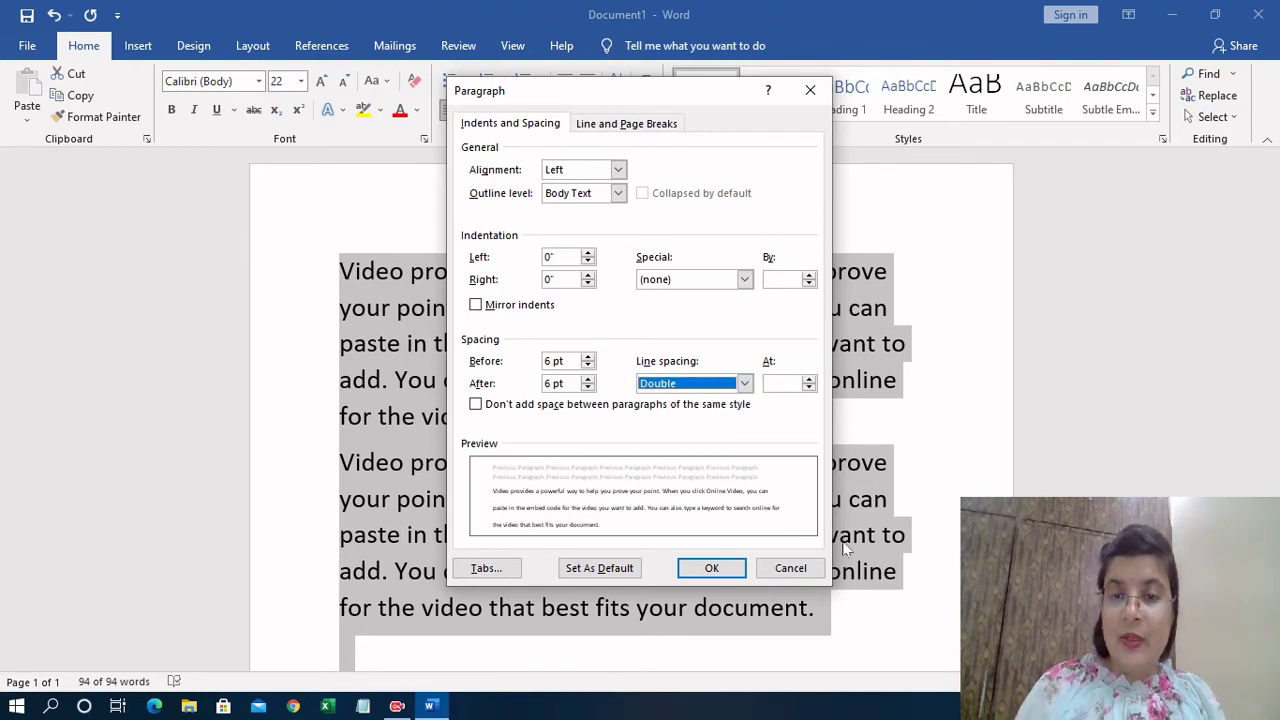
pyautogui.click(722, 570)
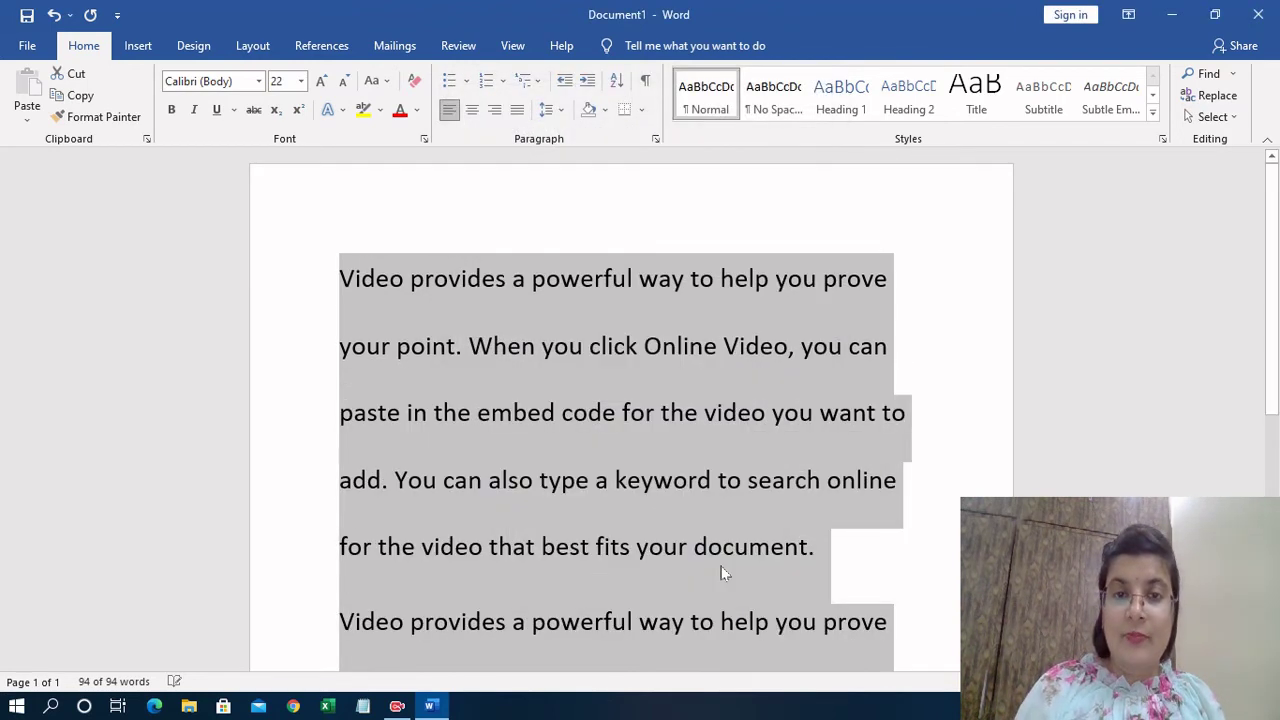
# Step: Select all the text and change its line spacing from Double to 1.0
pyautogui.moveTo(1272, 290)
pyautogui.mouseDown()
pyautogui.moveTo(1276, 462)
pyautogui.moveTo(1258, 294)
pyautogui.mouseUp()
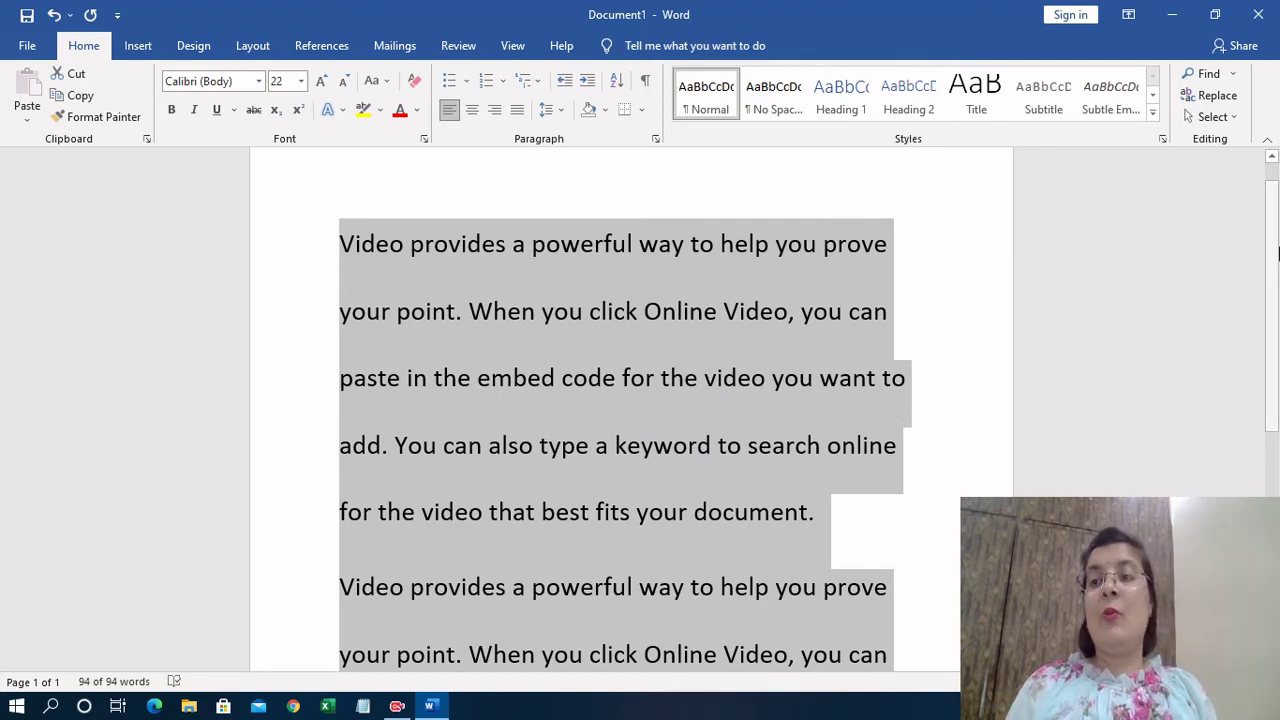
pyautogui.moveTo(1272, 257); pyautogui.dragTo(1272, 175)
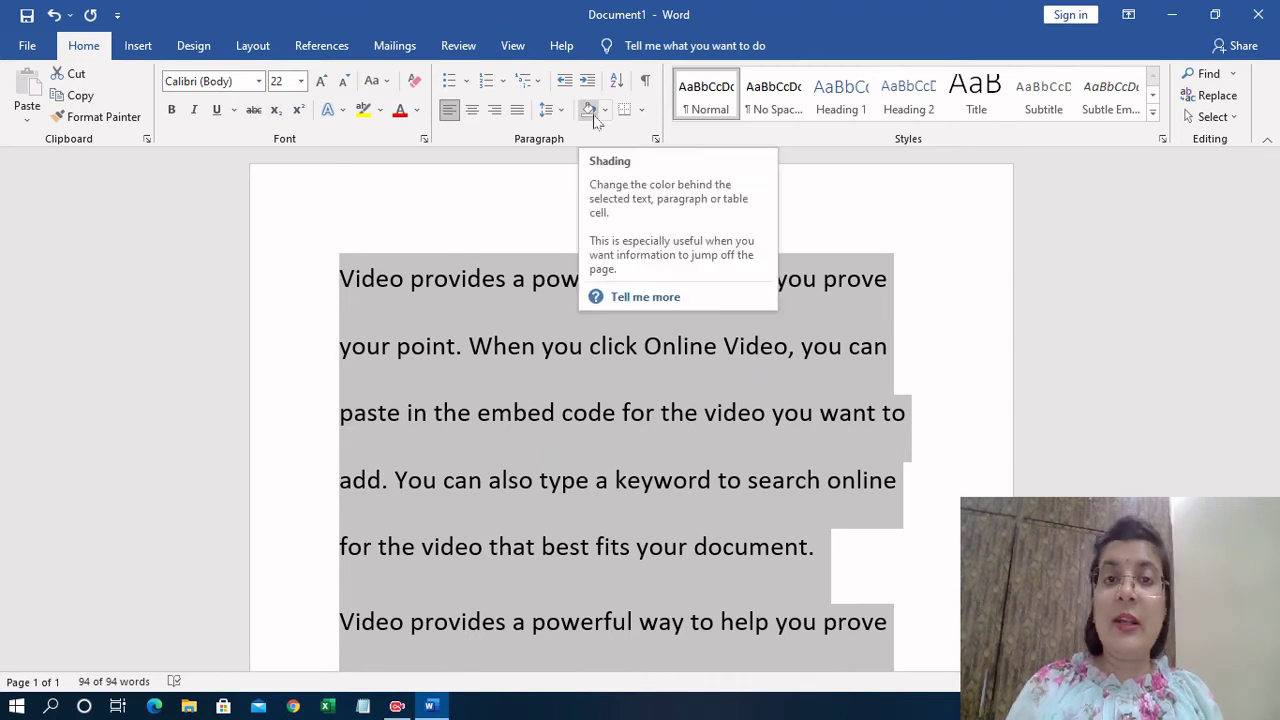
pyautogui.click(562, 114)
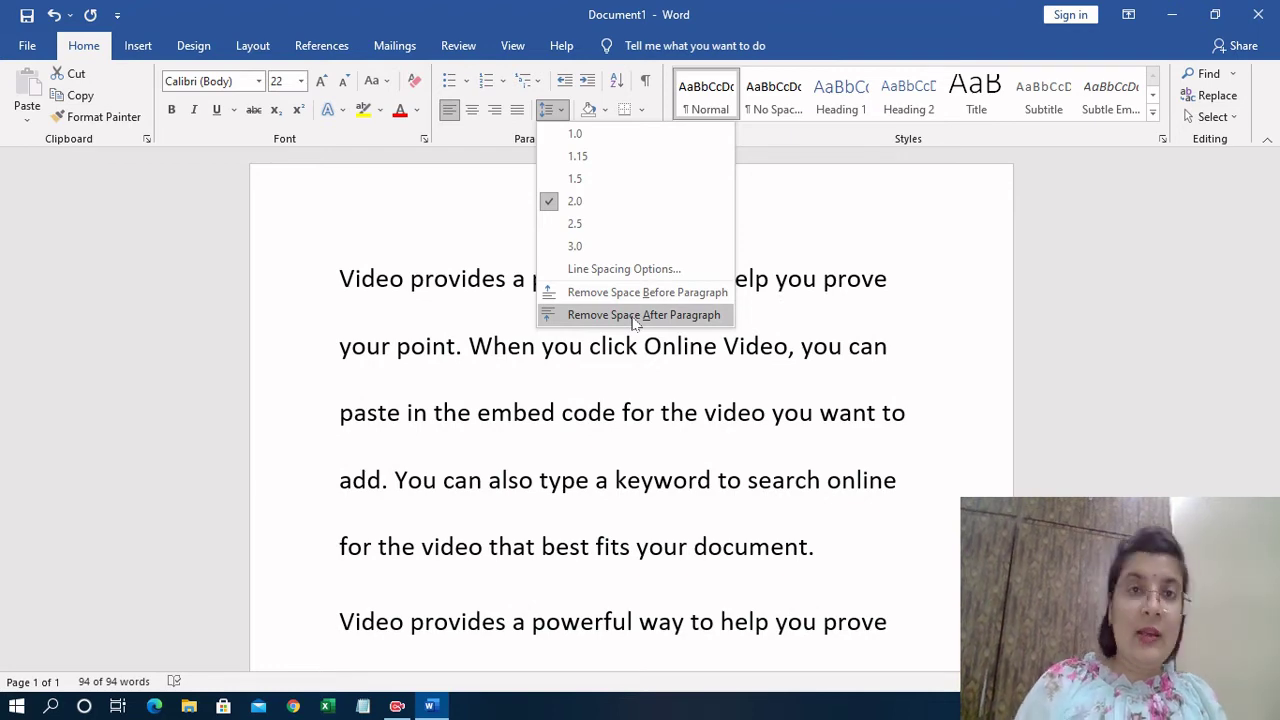
pyautogui.hotkey('ctrl', 'a')
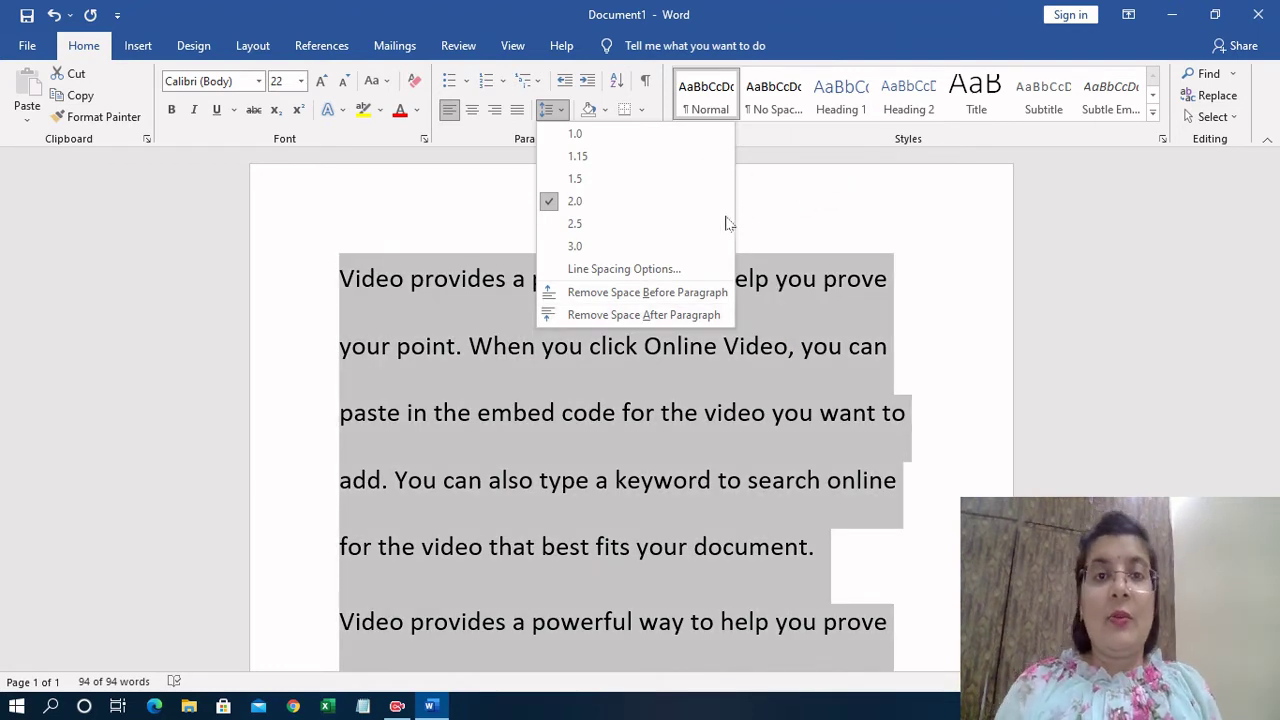
pyautogui.click(617, 135)
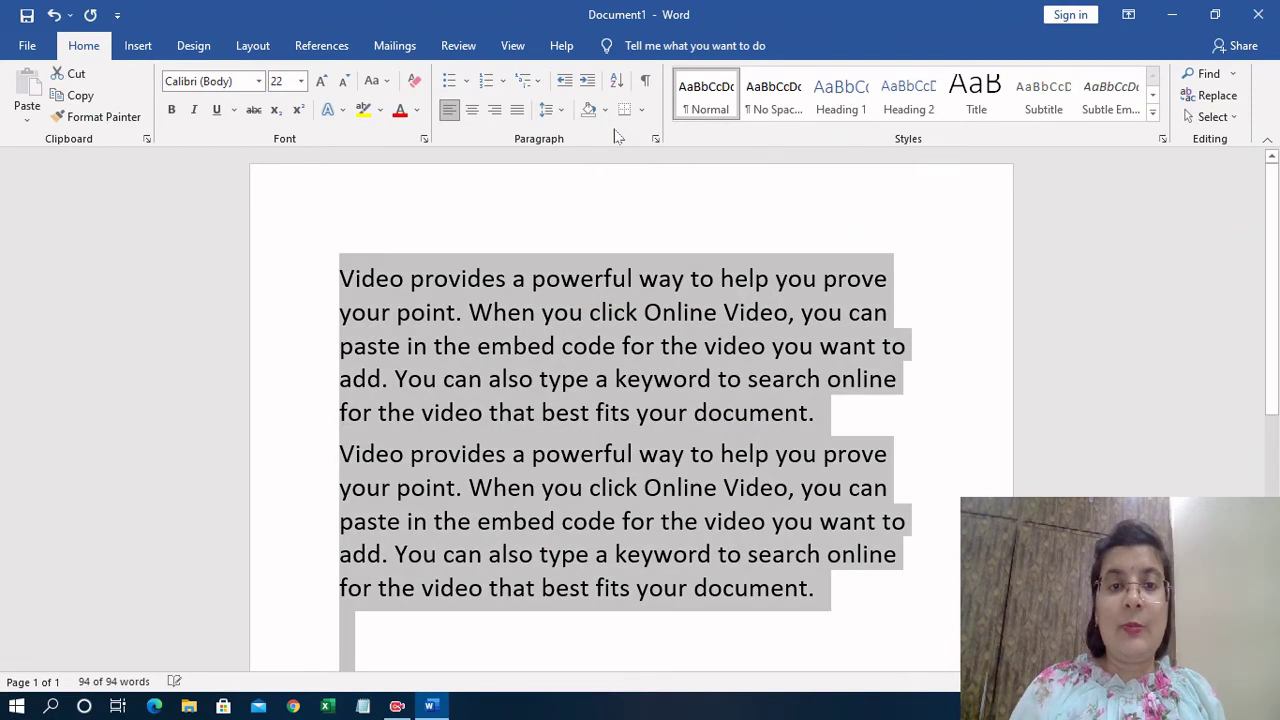
pyautogui.click(955, 414)
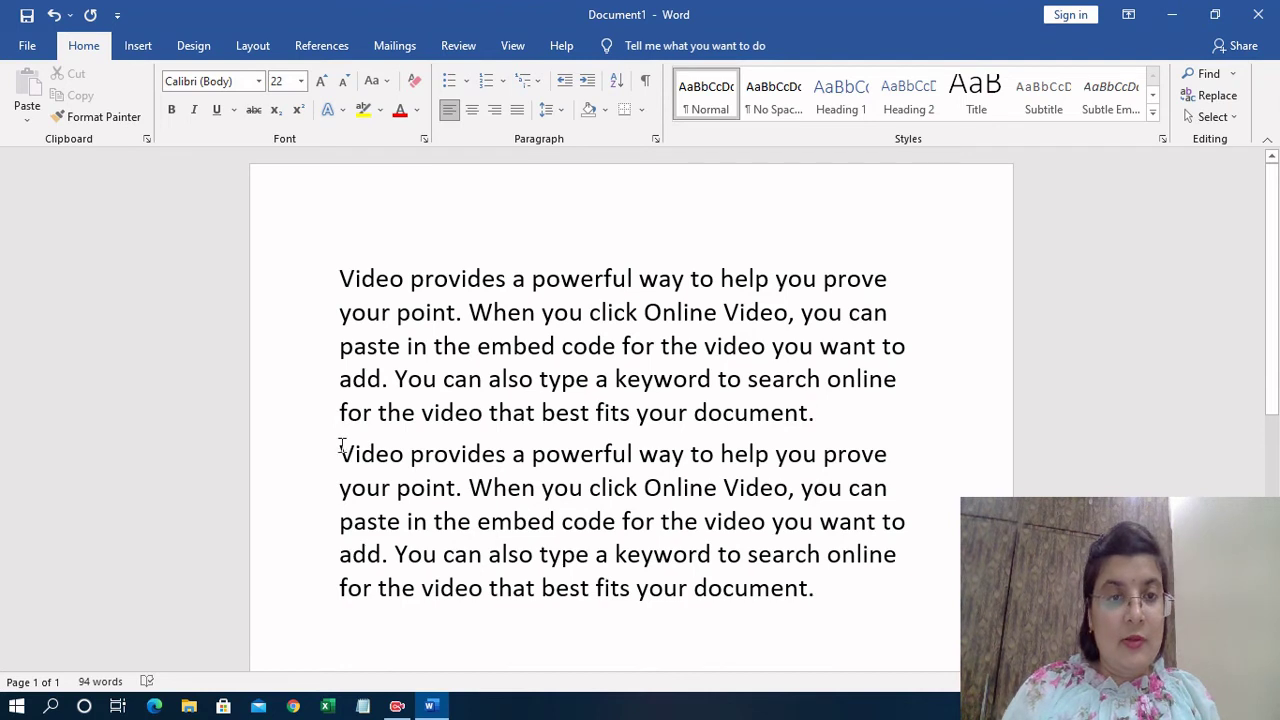
# Step: Delete the second sample paragraph and stray line, leaving one 47-word paragraph
pyautogui.moveTo(338, 447); pyautogui.dragTo(746, 609)
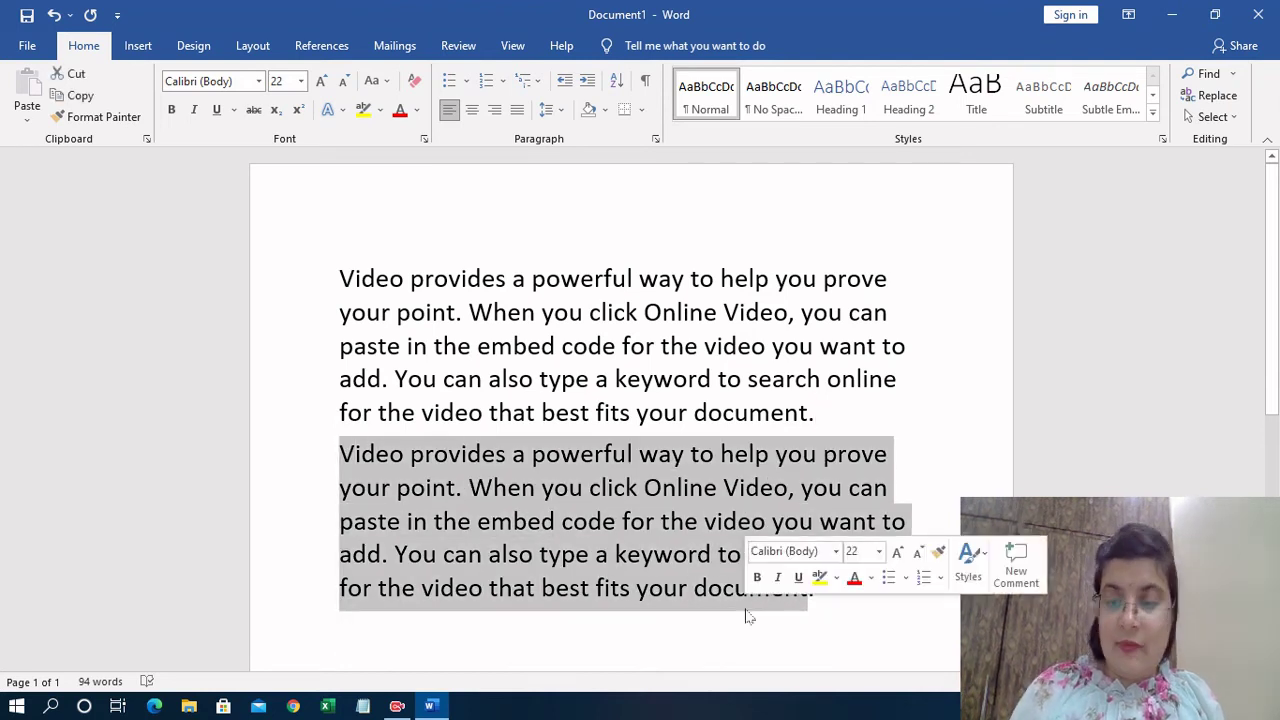
pyautogui.press('Delete')
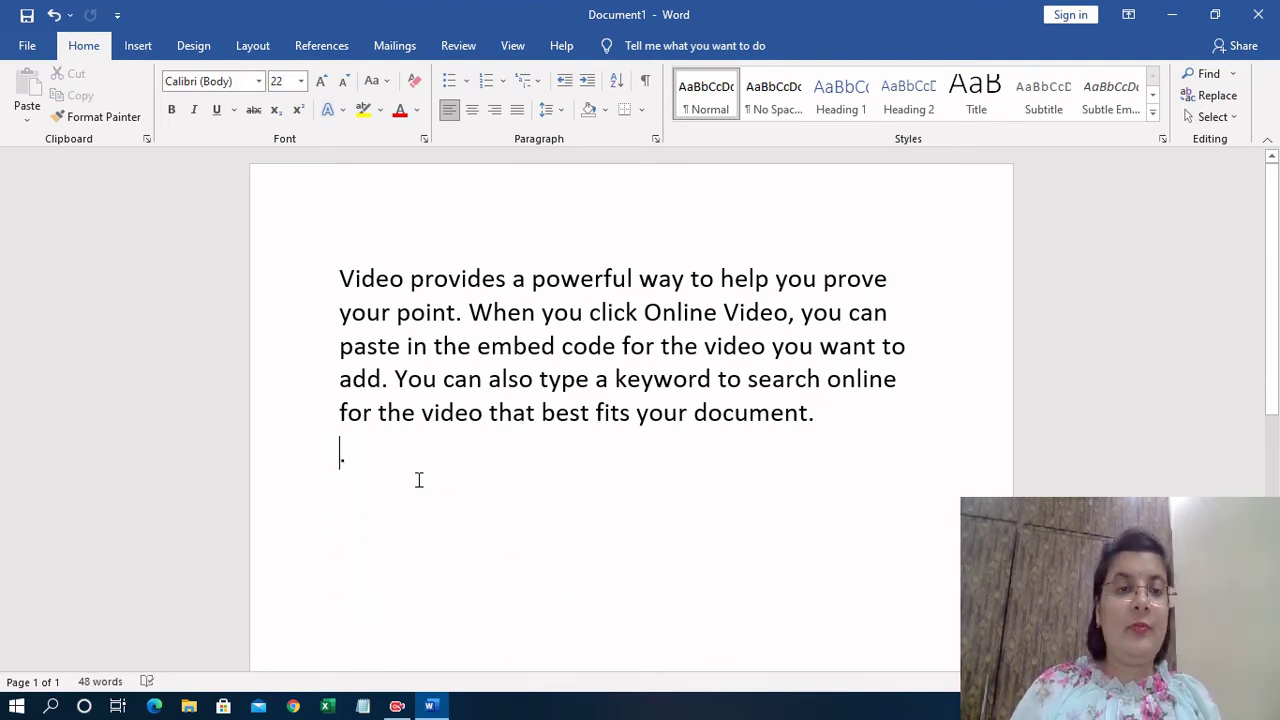
pyautogui.press('Return')
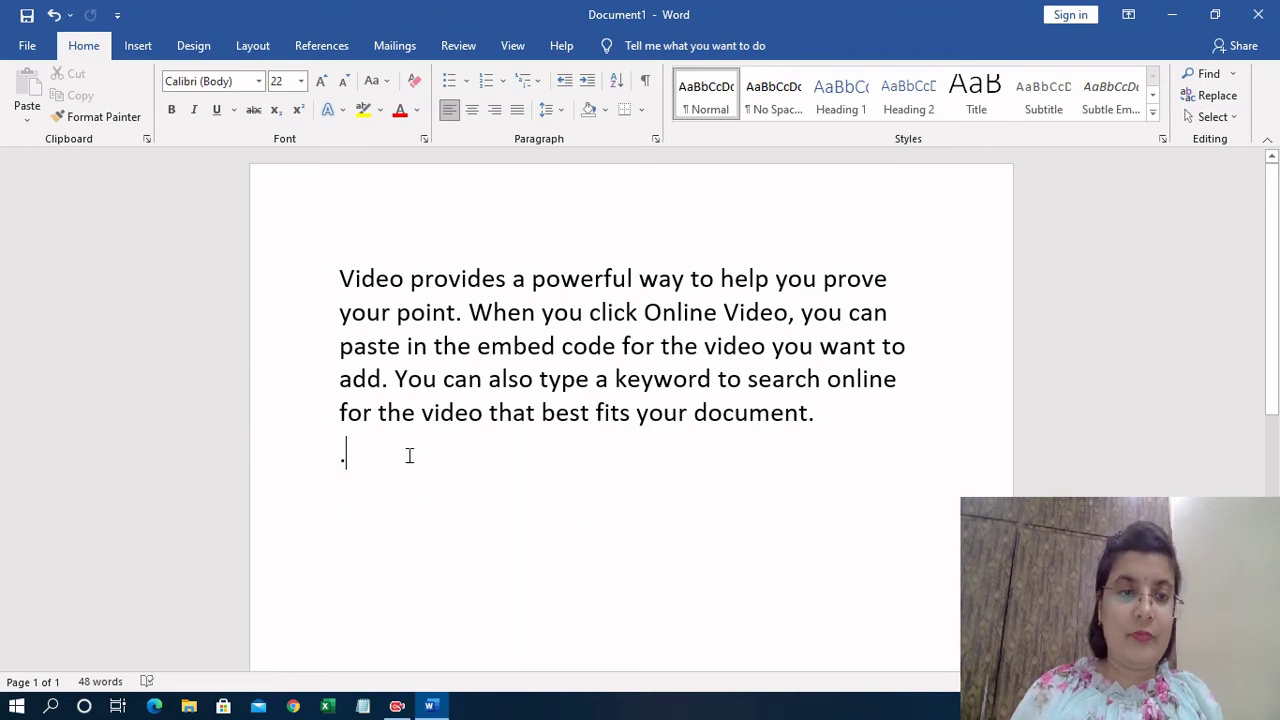
pyautogui.hotkey('ctrl', 'z')
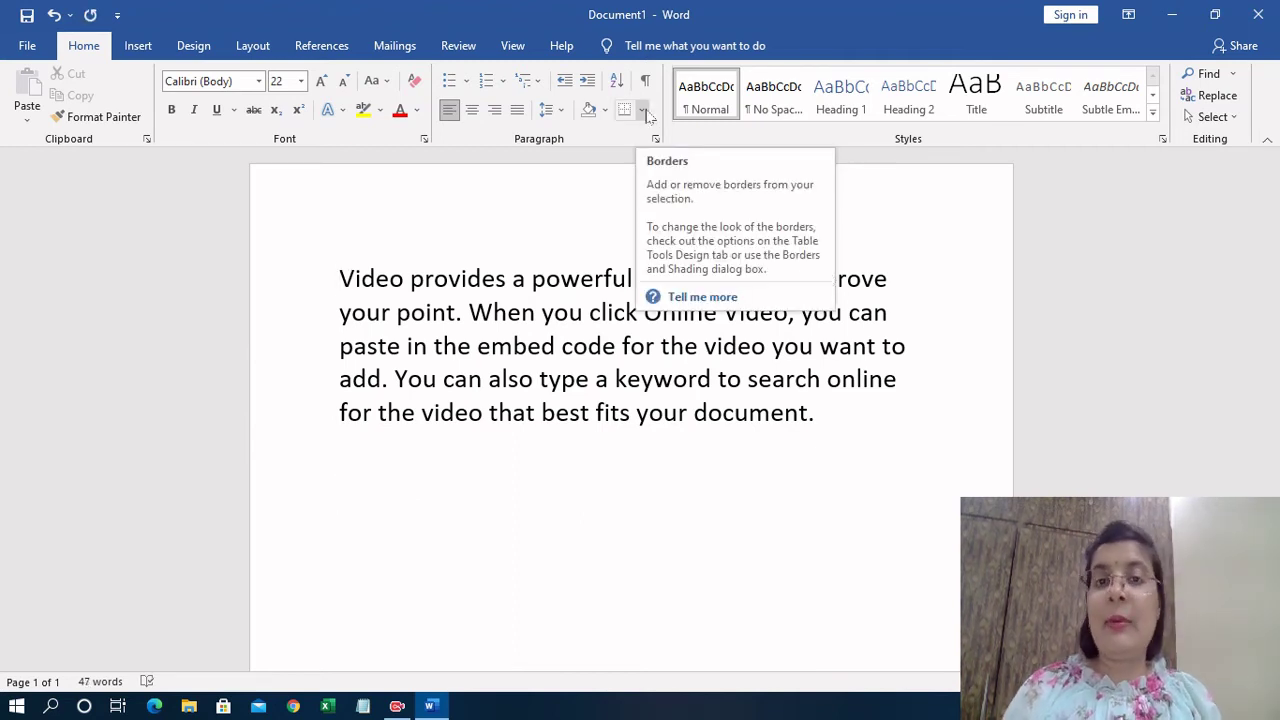
# Step: Bring up the Borders dropdown list in the Paragraph group
pyautogui.click(644, 112)
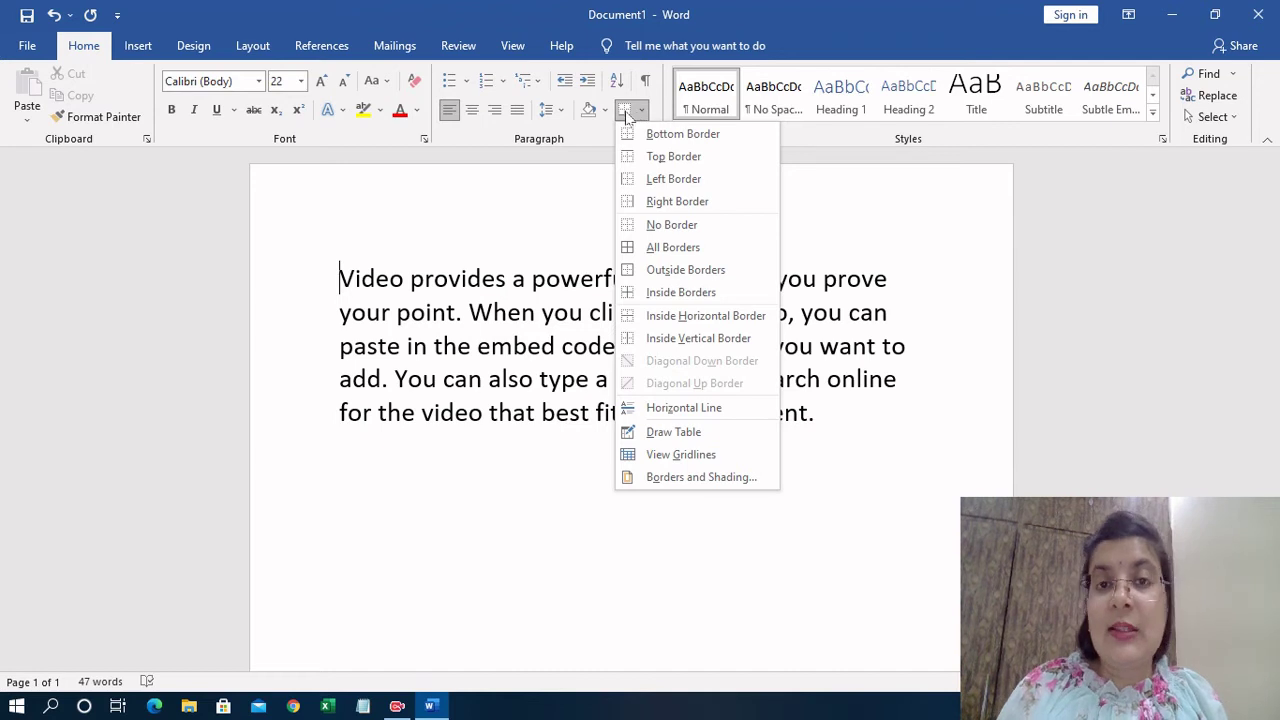
pyautogui.press('Escape')
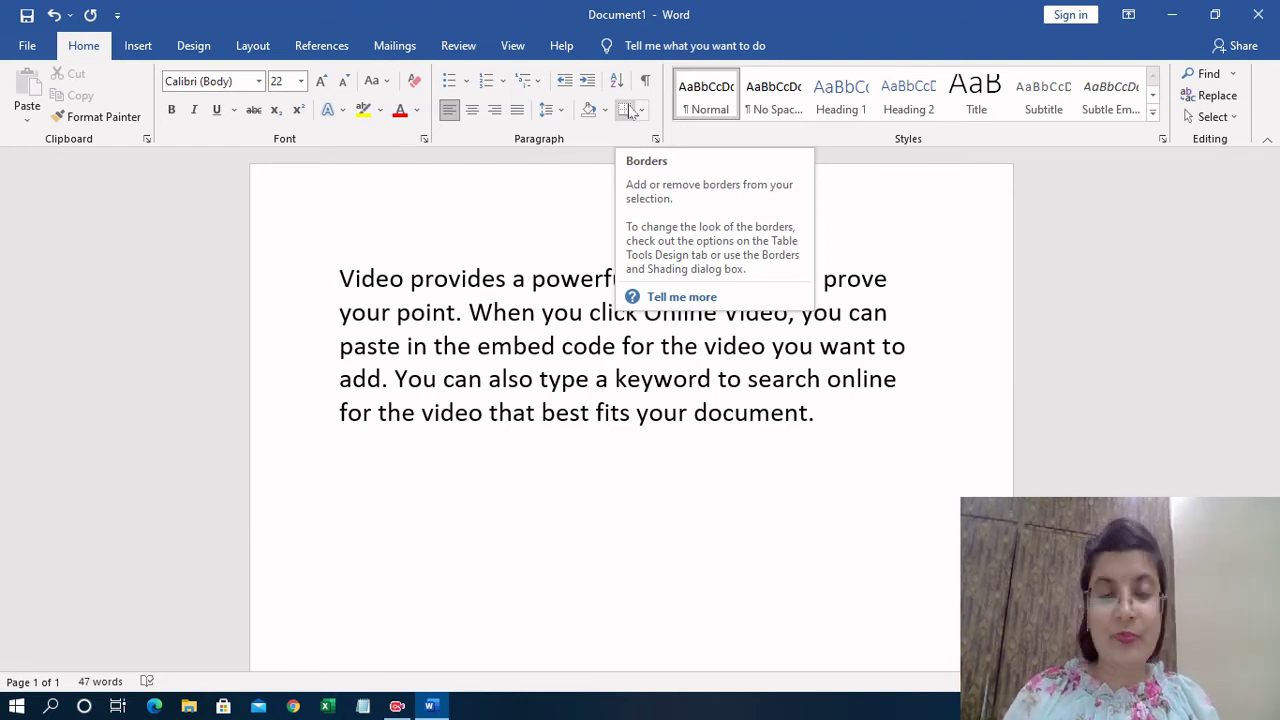
pyautogui.click(643, 110)
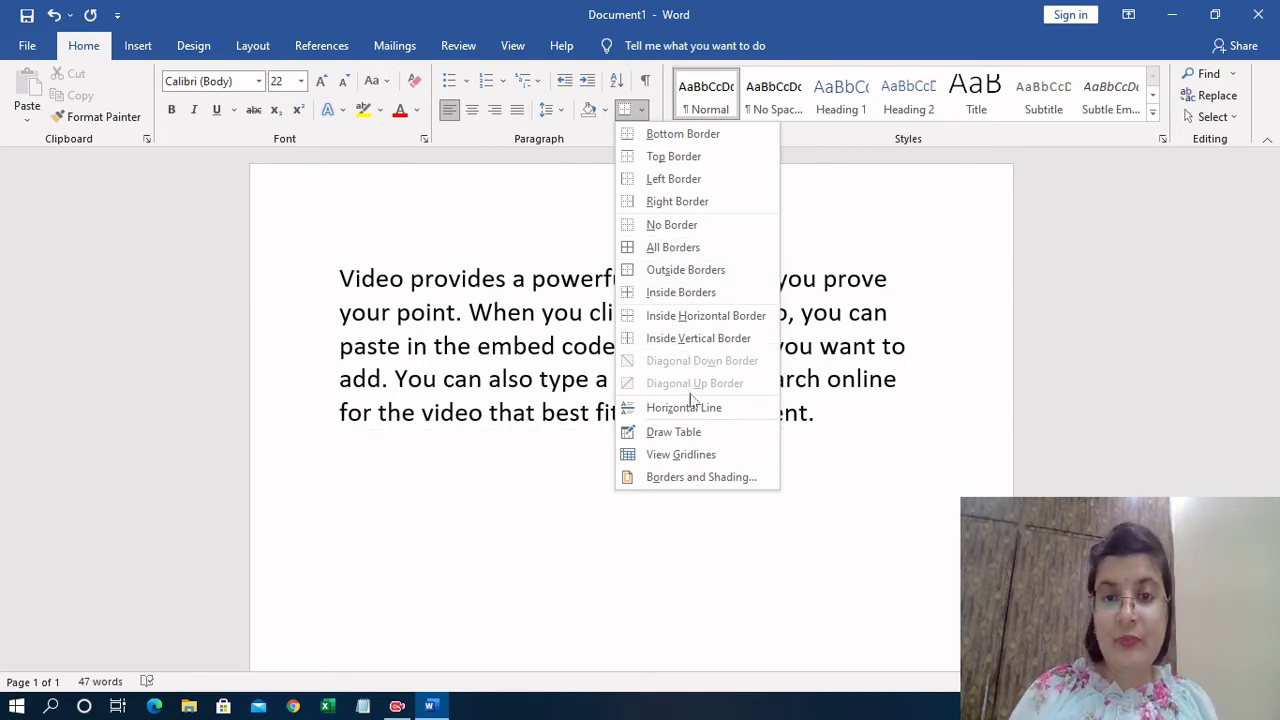
# Step: Put a thick solid 3 pt Box border around the sample paragraph
pyautogui.click(717, 477)
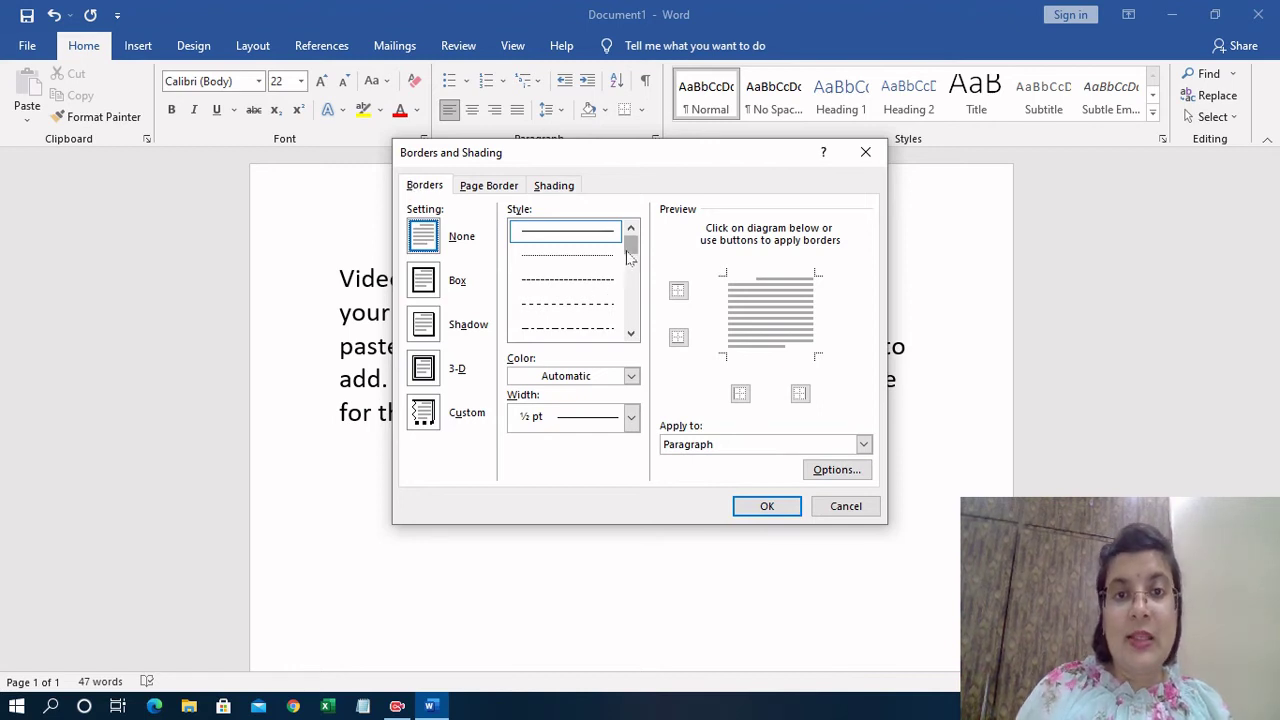
pyautogui.moveTo(631, 245); pyautogui.dragTo(633, 264)
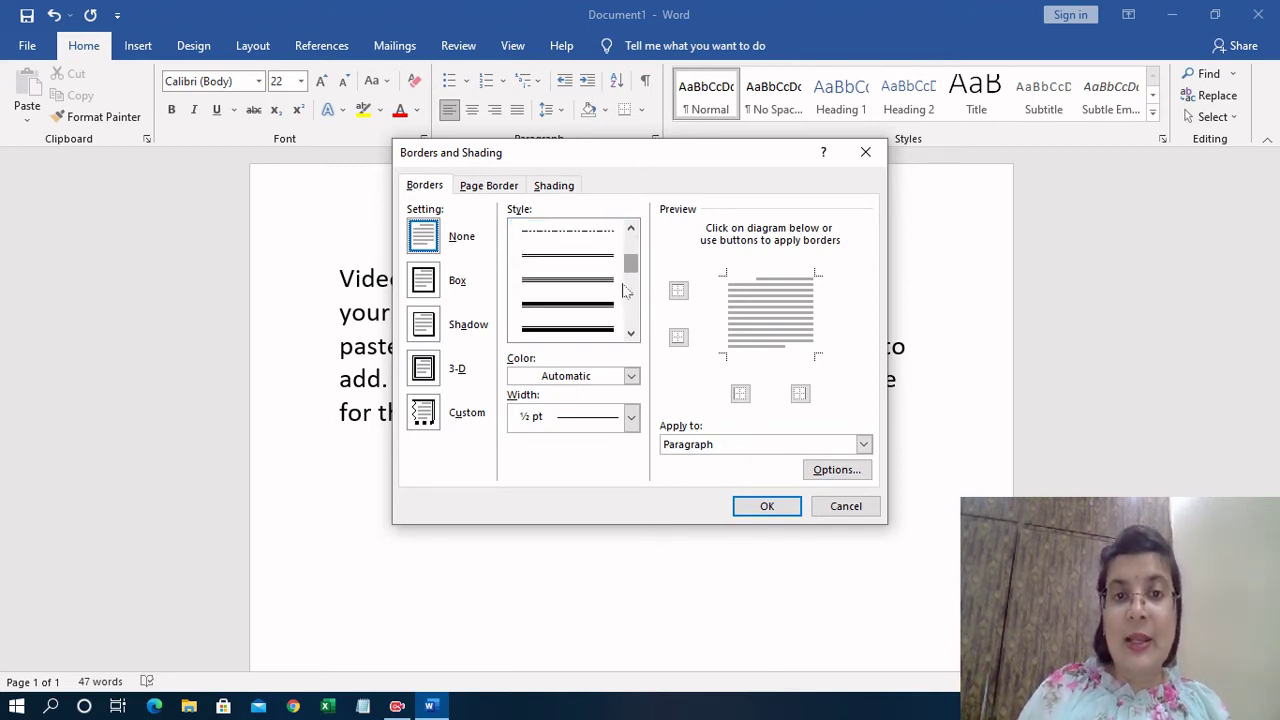
pyautogui.click(607, 318)
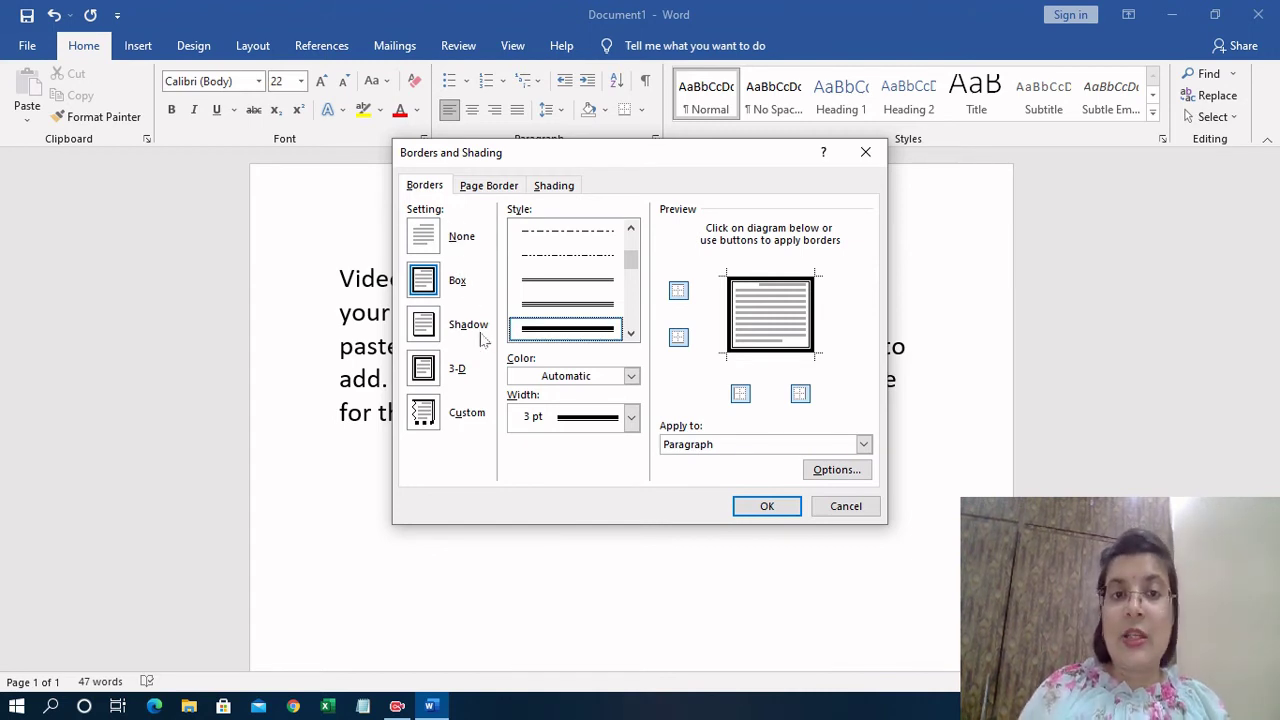
pyautogui.click(432, 330)
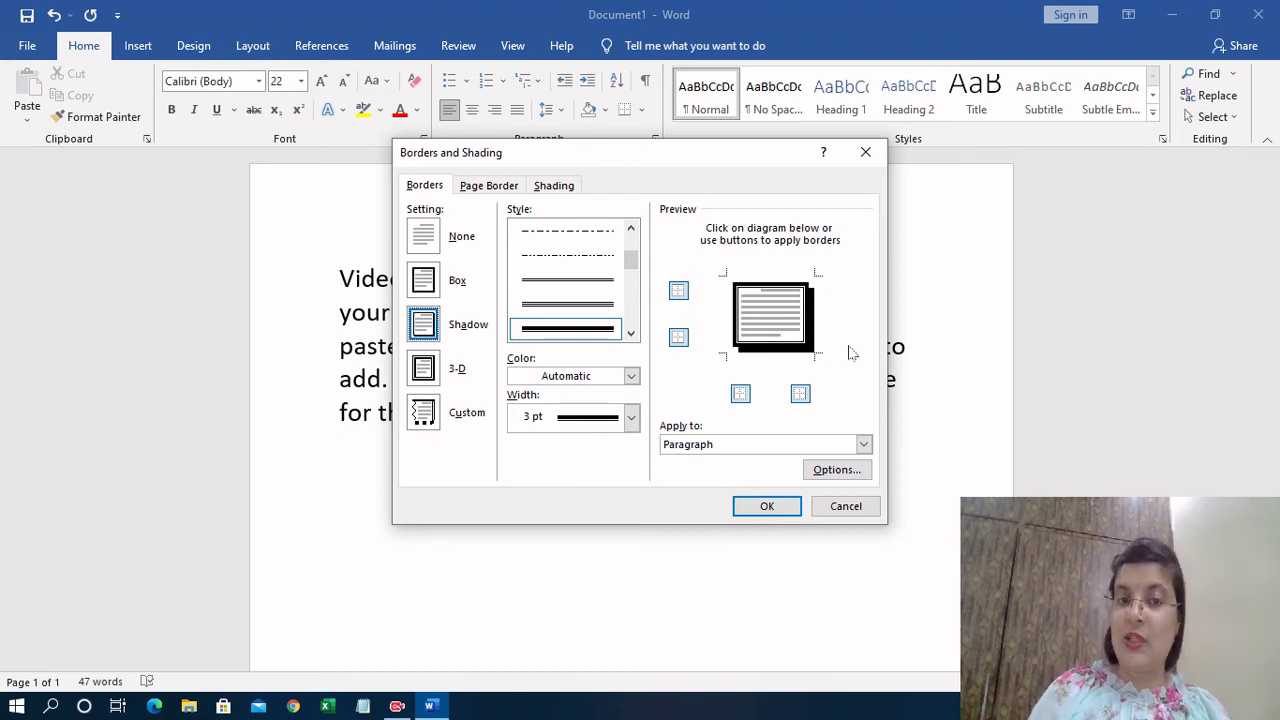
pyautogui.click(425, 372)
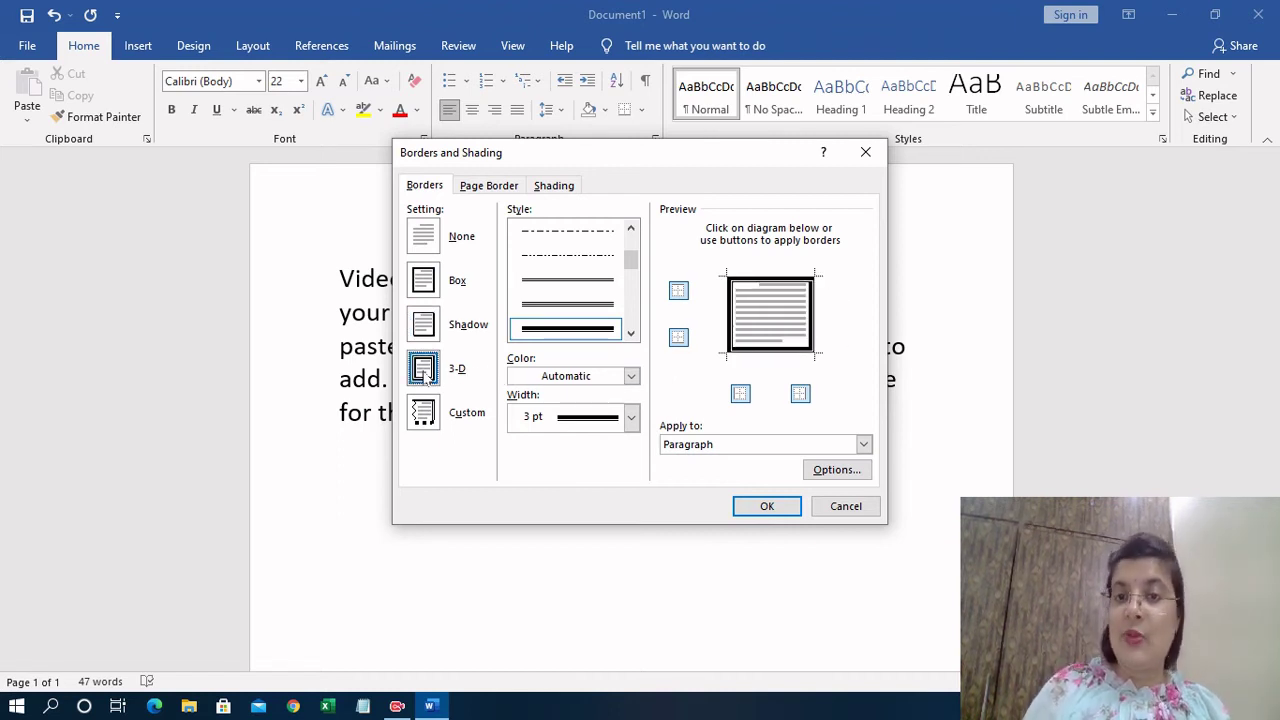
pyautogui.click(430, 414)
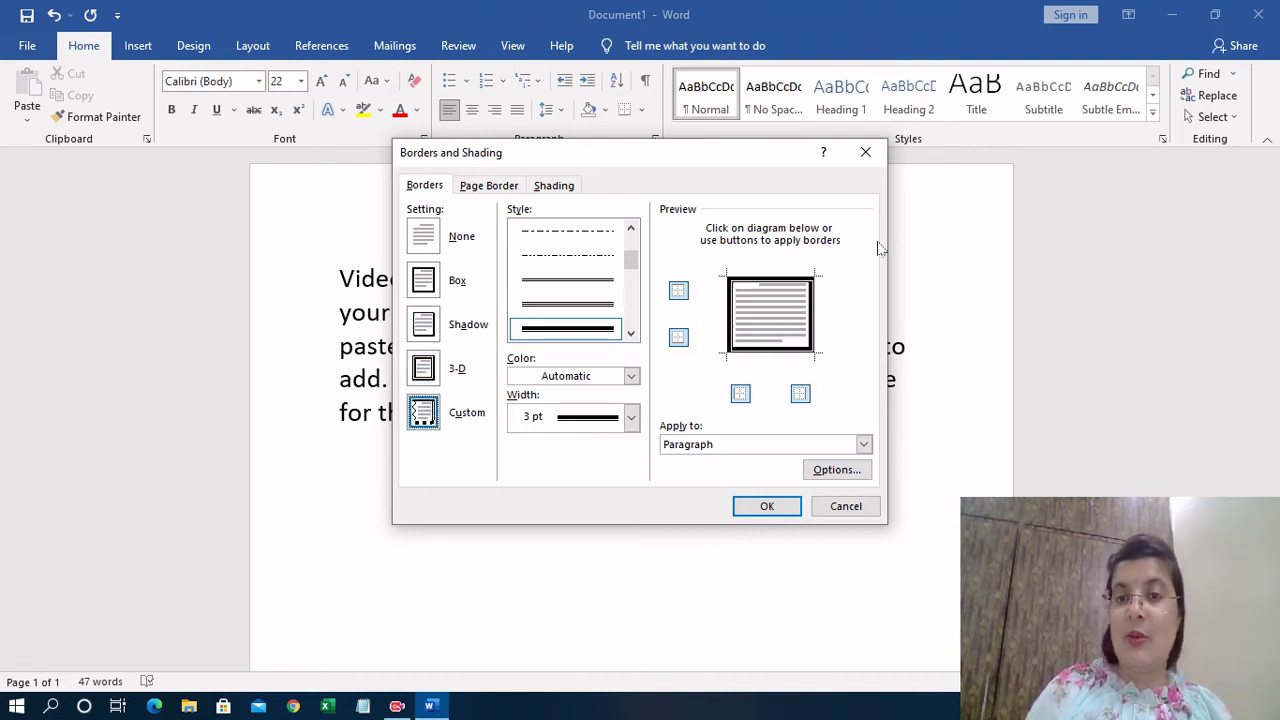
pyautogui.click(424, 284)
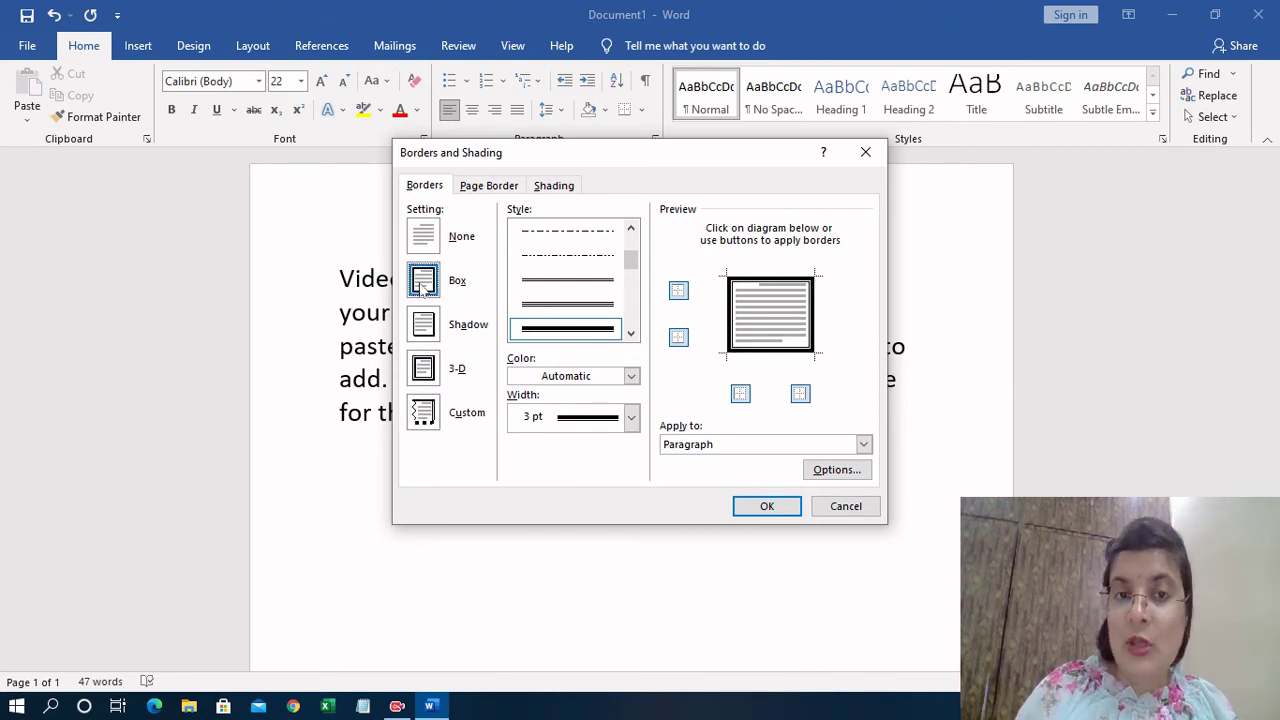
pyautogui.click(766, 506)
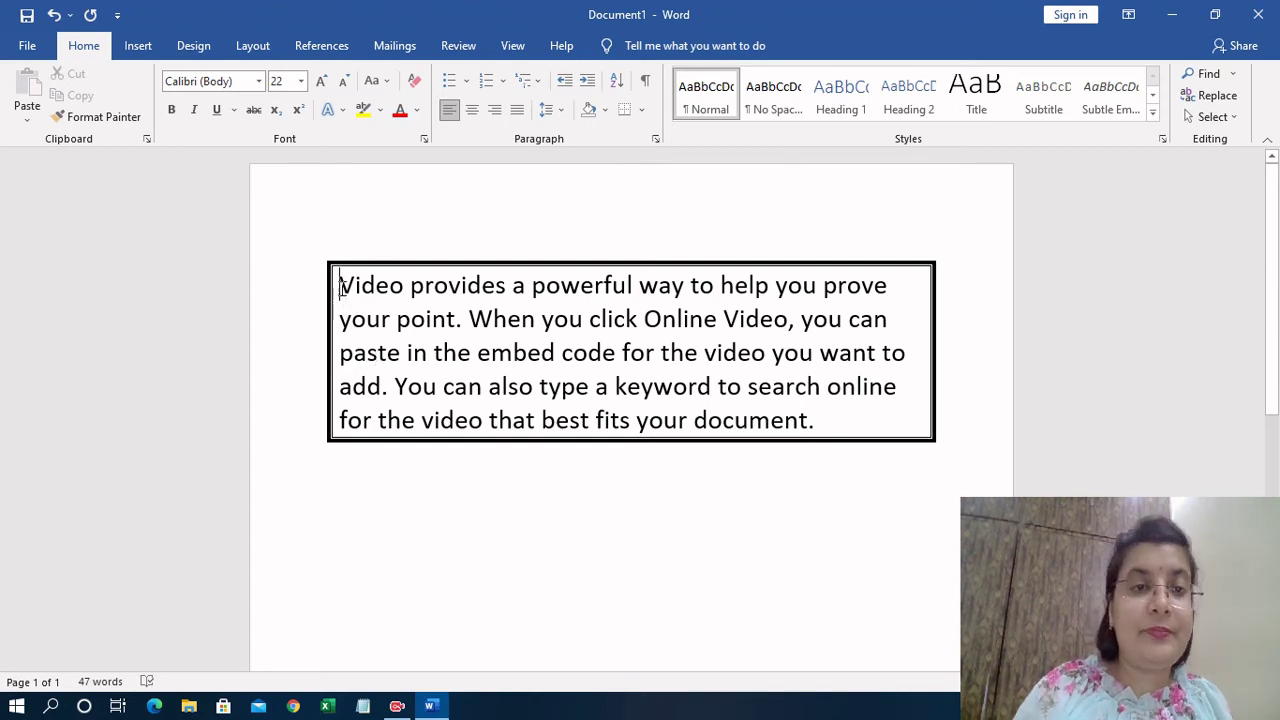
# Step: Open Borders and Shading on the Page Border tab, leaving the colour unchanged
pyautogui.click(641, 110)
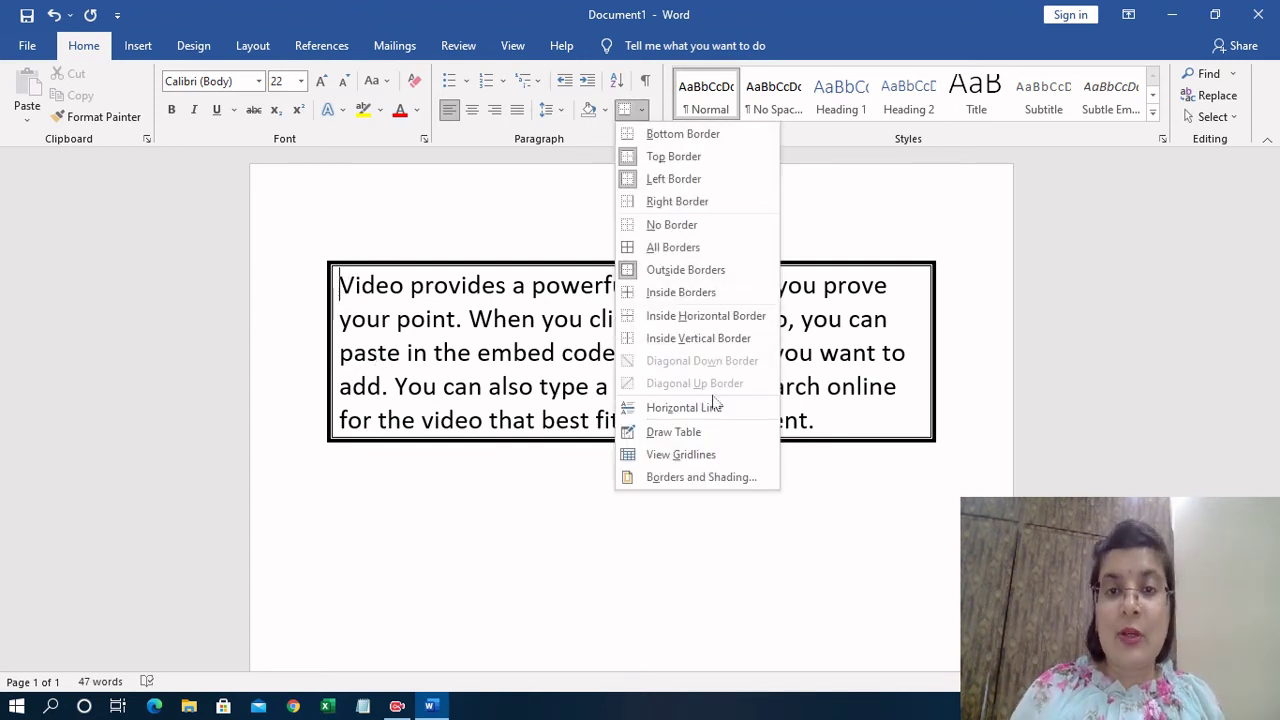
pyautogui.click(713, 478)
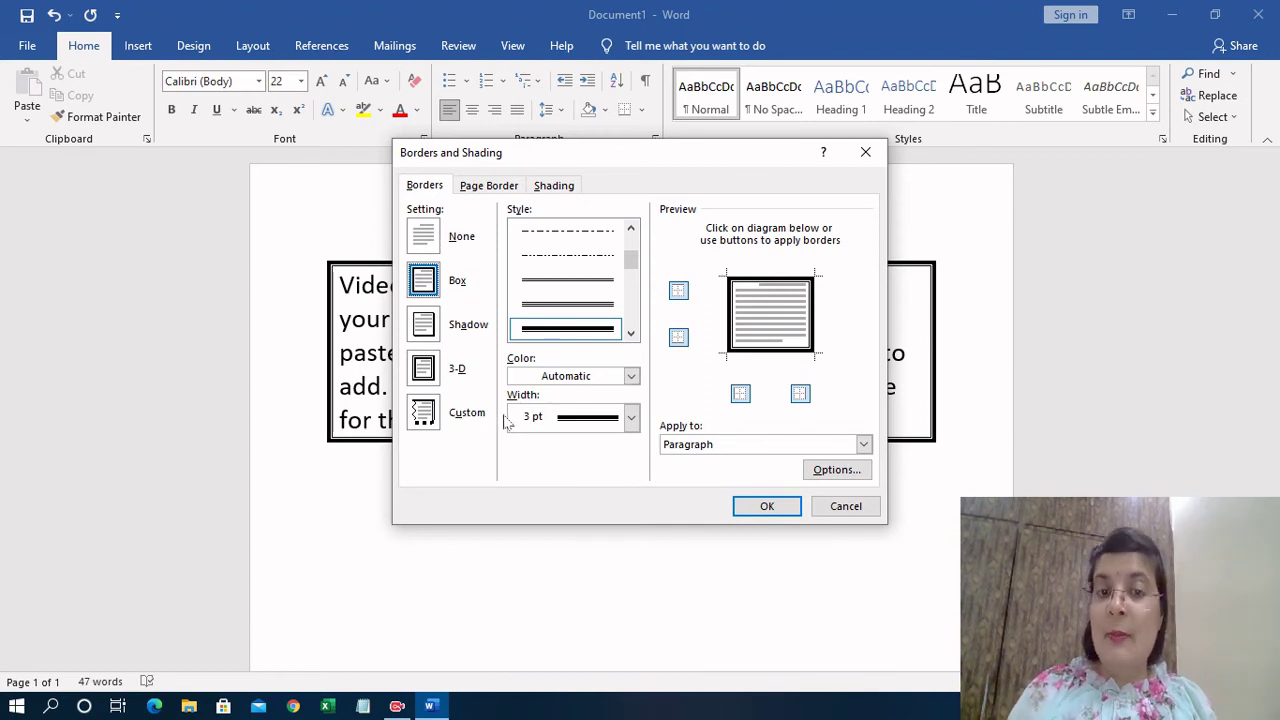
pyautogui.click(487, 187)
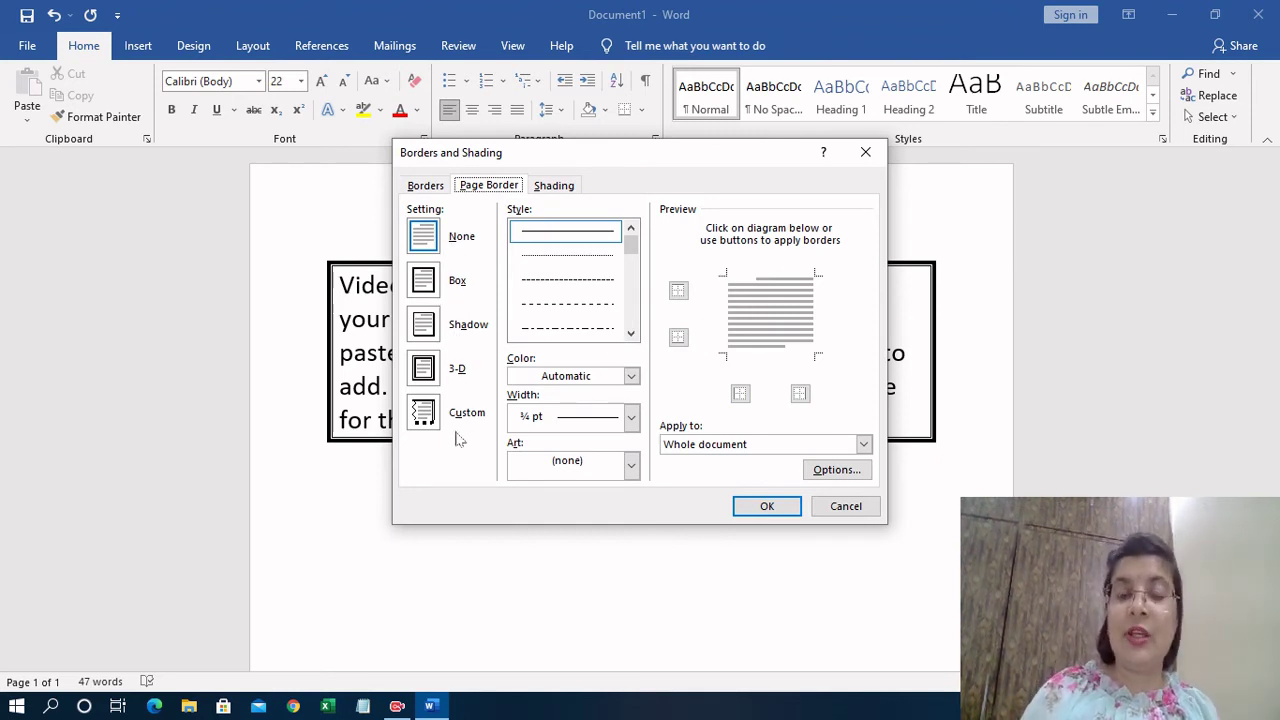
pyautogui.moveTo(630, 246)
pyautogui.mouseDown()
pyautogui.moveTo(637, 321)
pyautogui.moveTo(631, 250)
pyautogui.mouseUp()
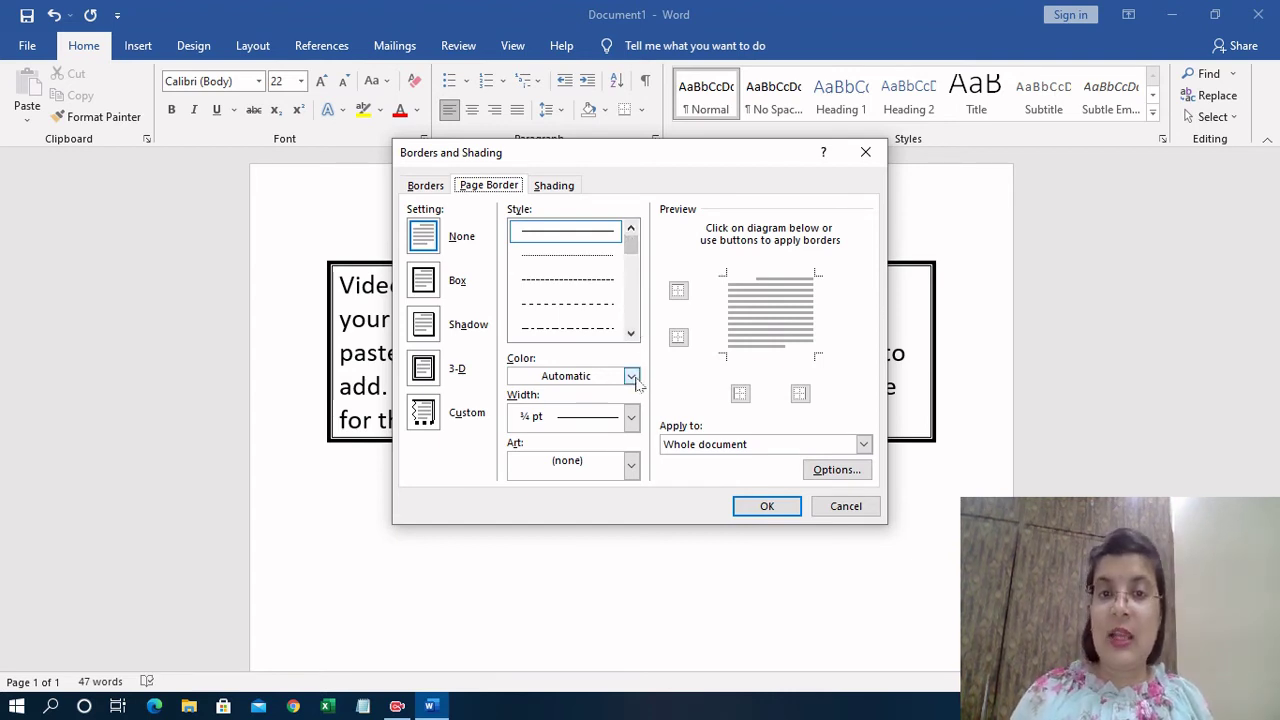
pyautogui.click(631, 377)
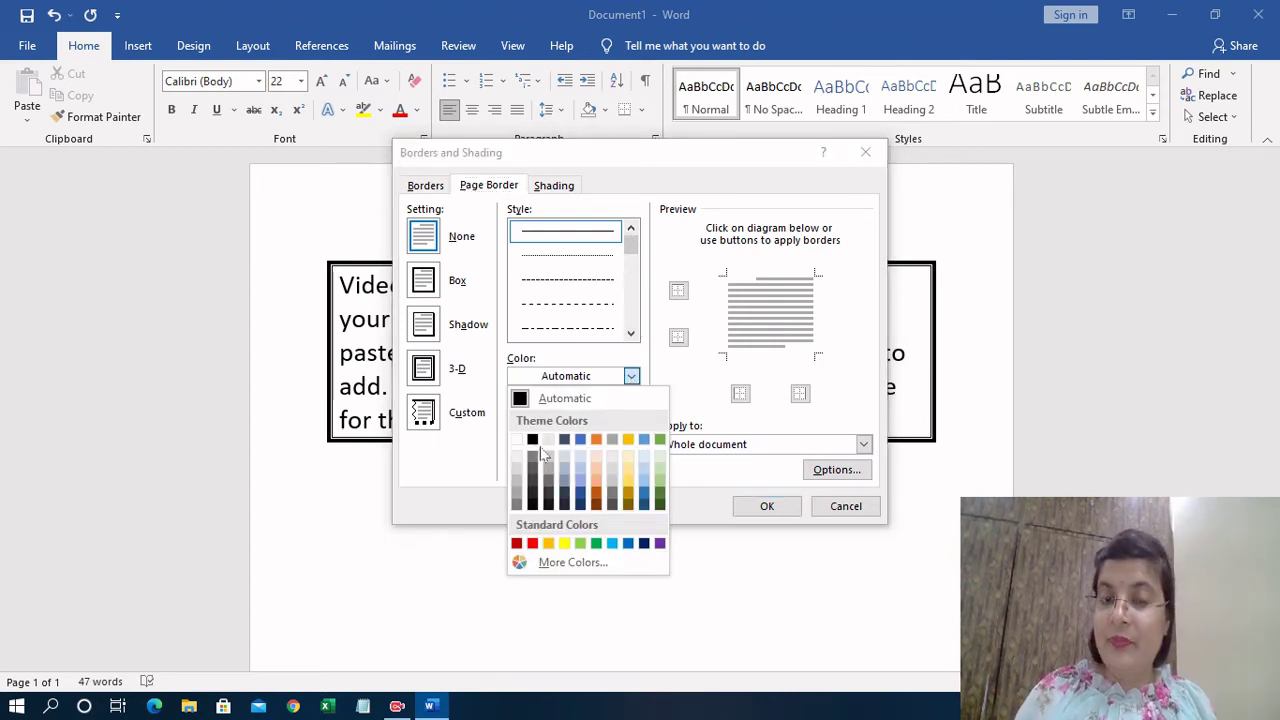
pyautogui.click(710, 558)
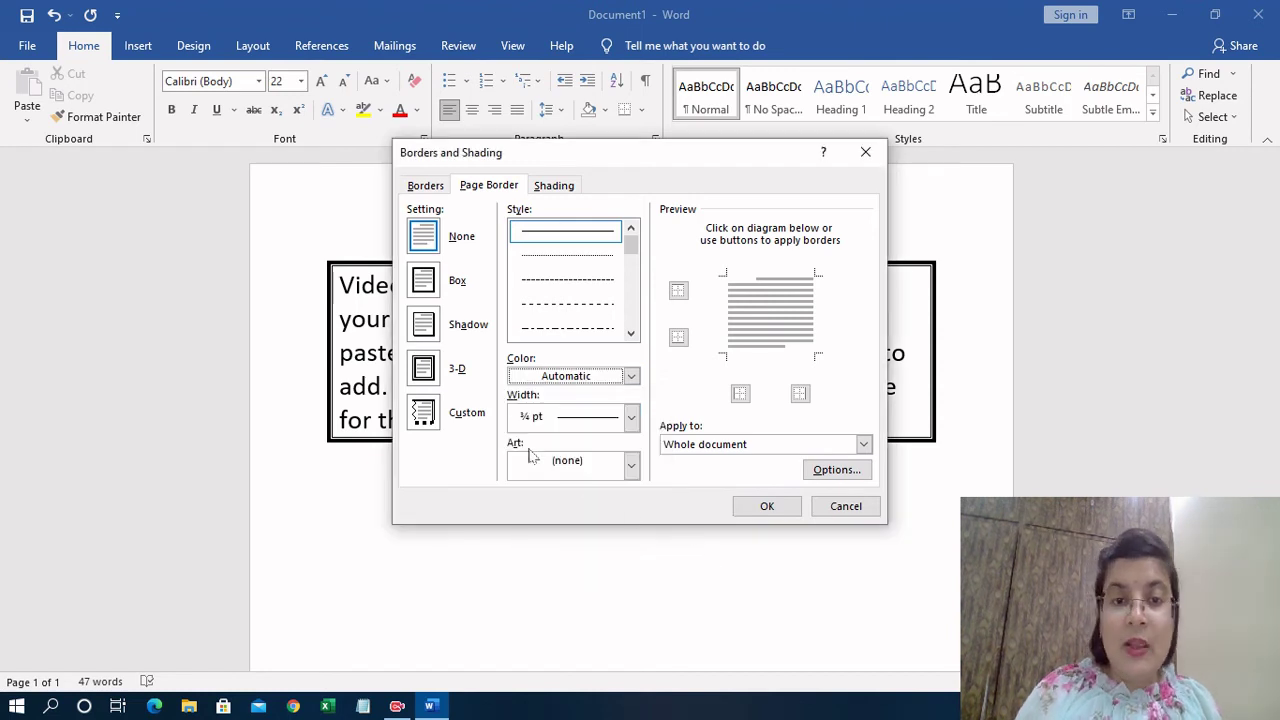
# Step: Choose the green tree Art border at 23 pt width, applied to the whole document
pyautogui.click(632, 467)
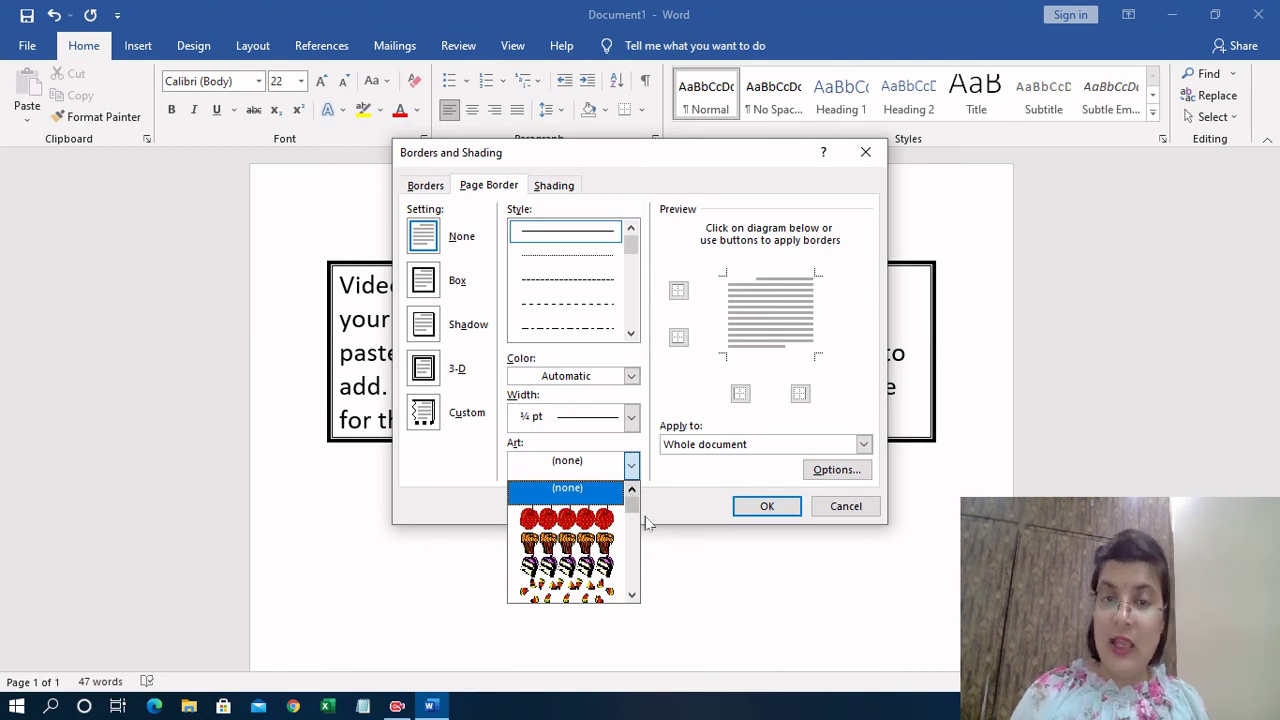
pyautogui.moveTo(632, 500)
pyautogui.mouseDown()
pyautogui.moveTo(636, 522)
pyautogui.moveTo(632, 510)
pyautogui.mouseUp()
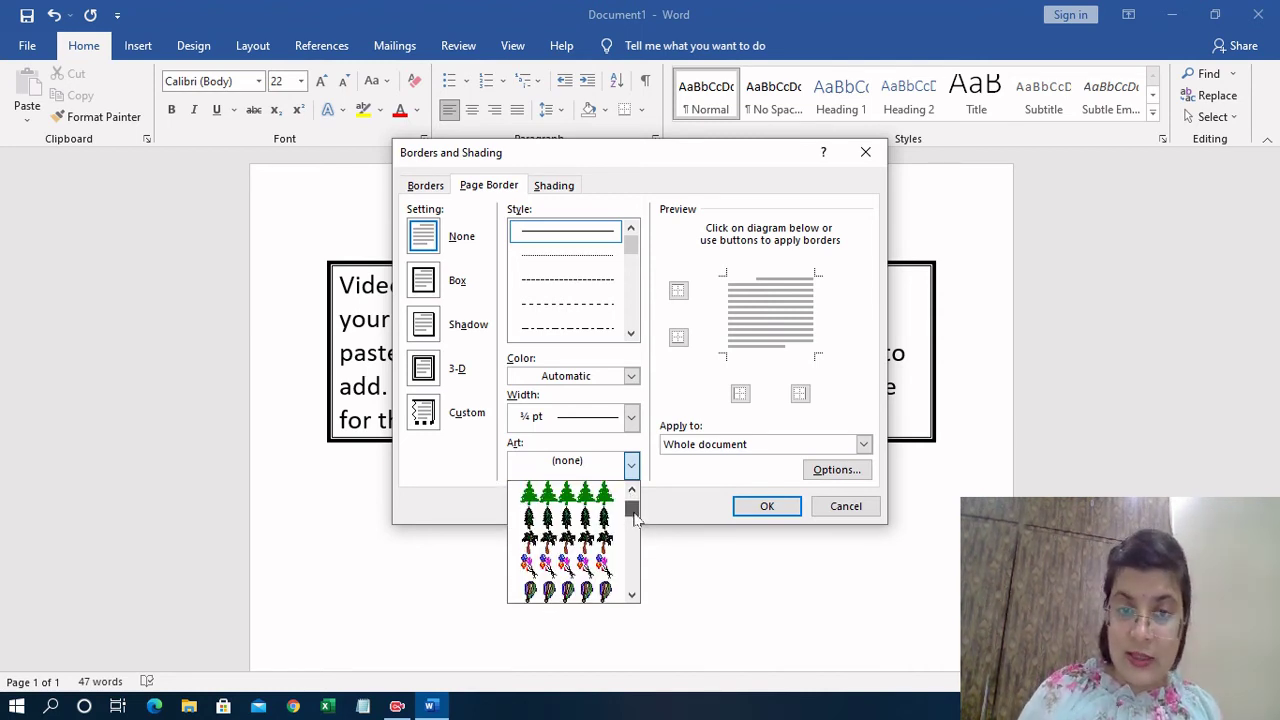
pyautogui.click(594, 495)
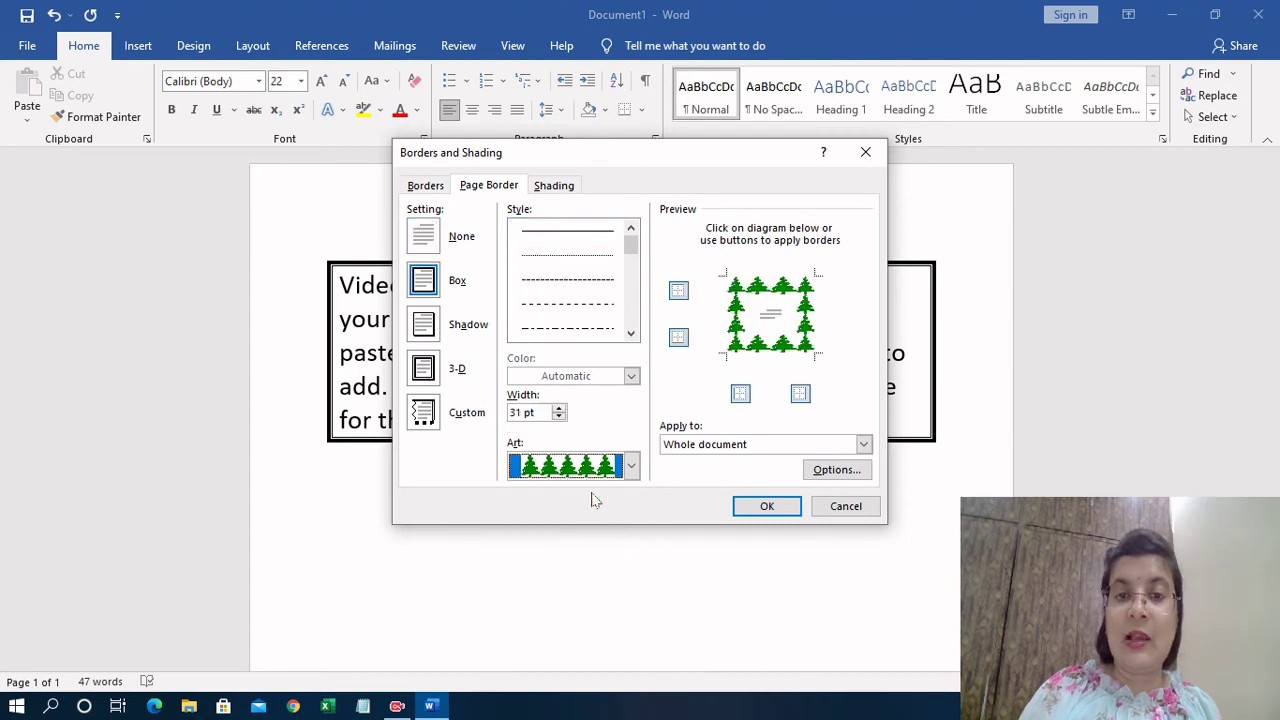
pyautogui.click(560, 418)
pyautogui.click(560, 418)
pyautogui.click(560, 418)
pyautogui.click(560, 418)
pyautogui.click(560, 418)
pyautogui.click(560, 418)
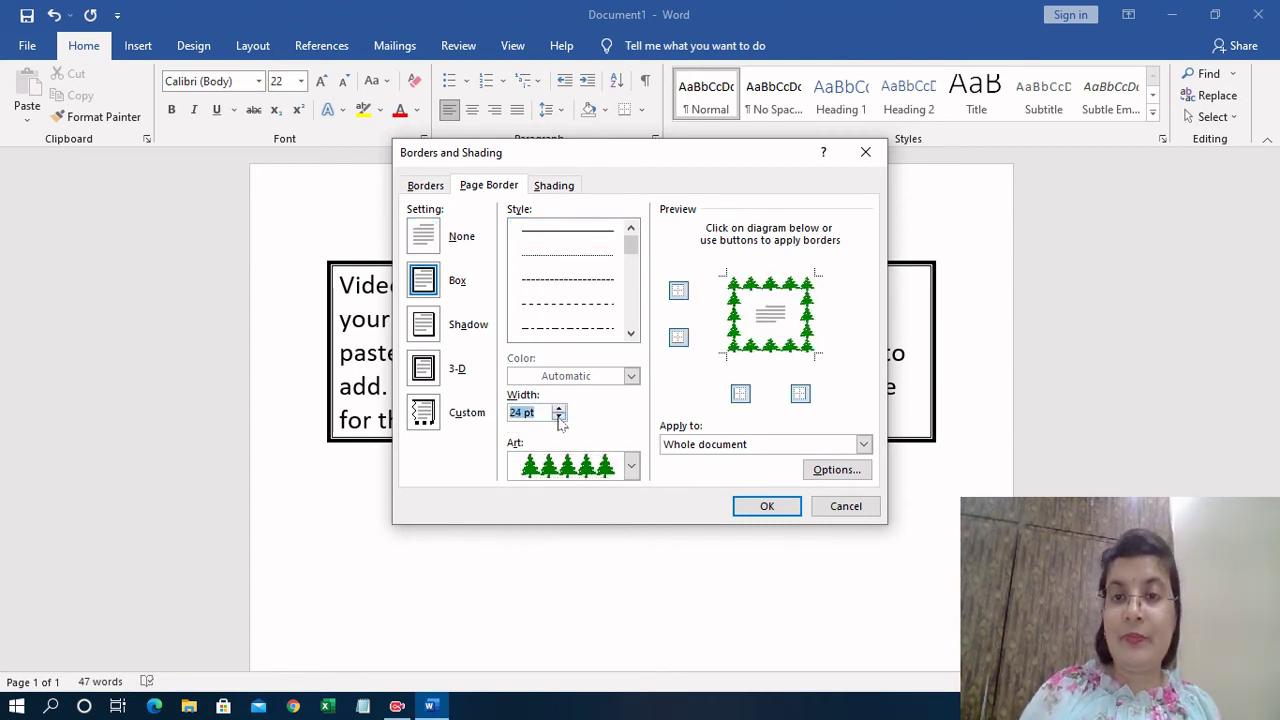
pyautogui.click(560, 418)
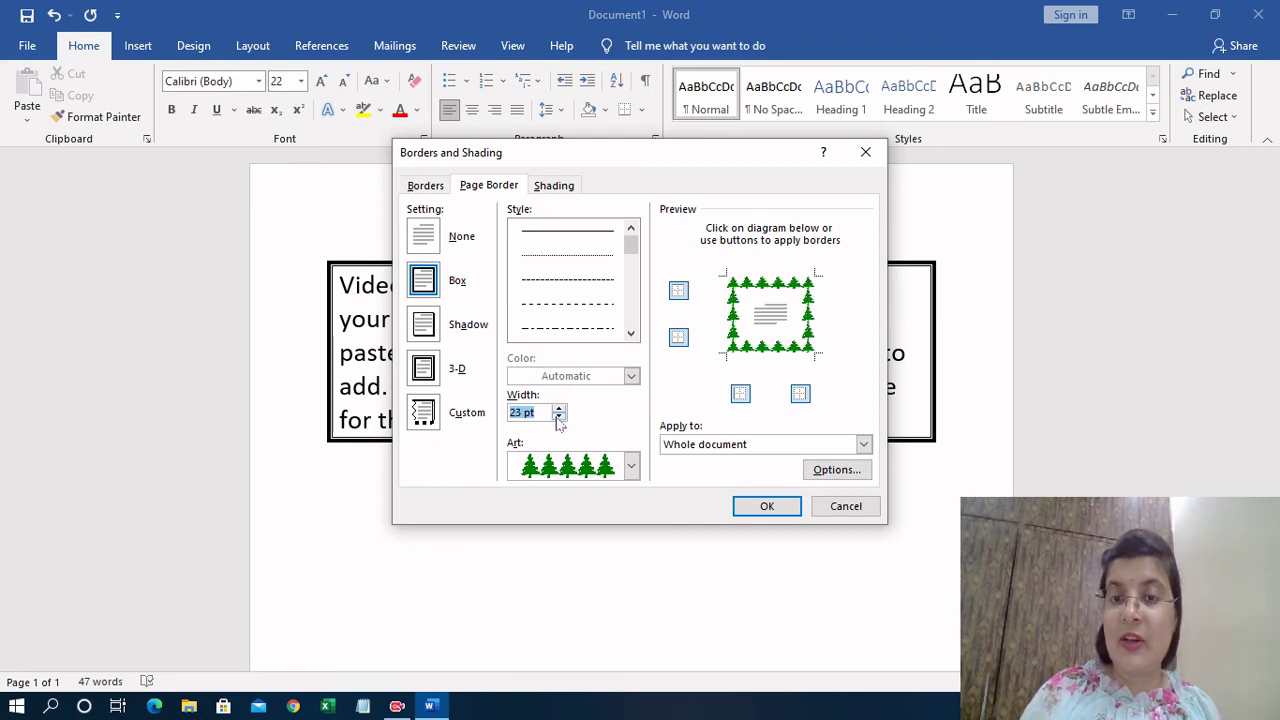
pyautogui.click(864, 444)
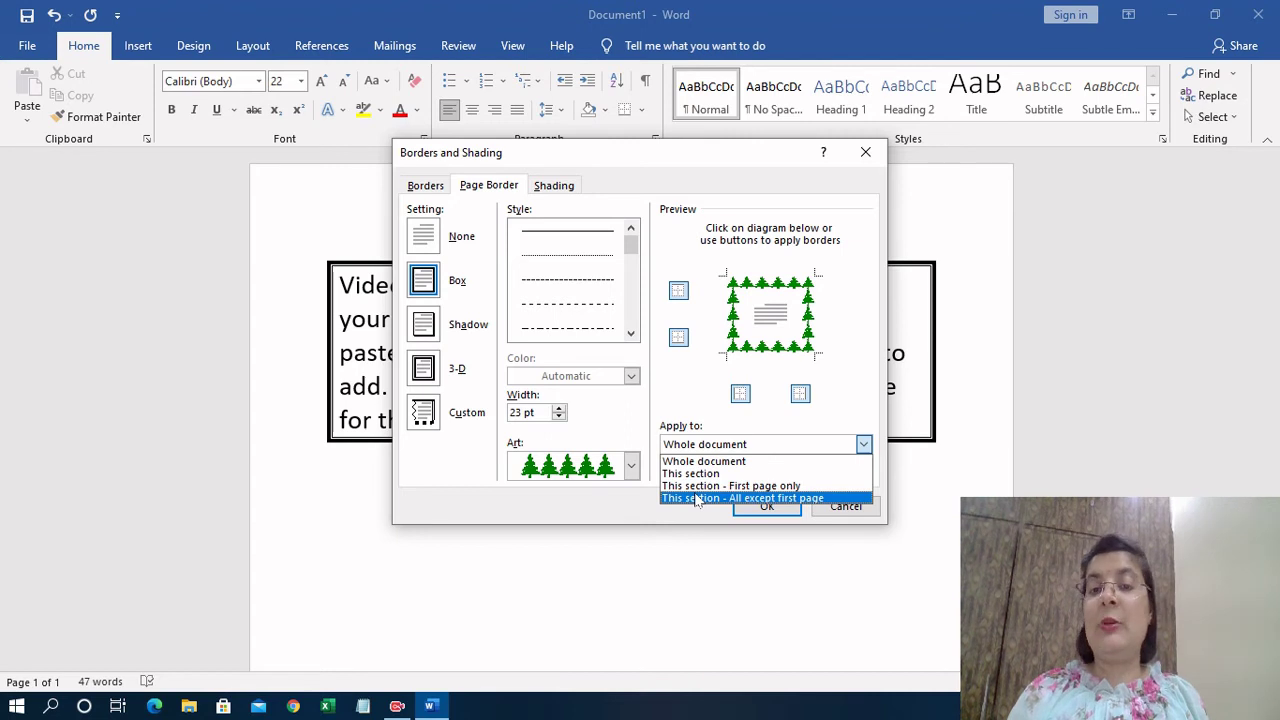
pyautogui.click(705, 461)
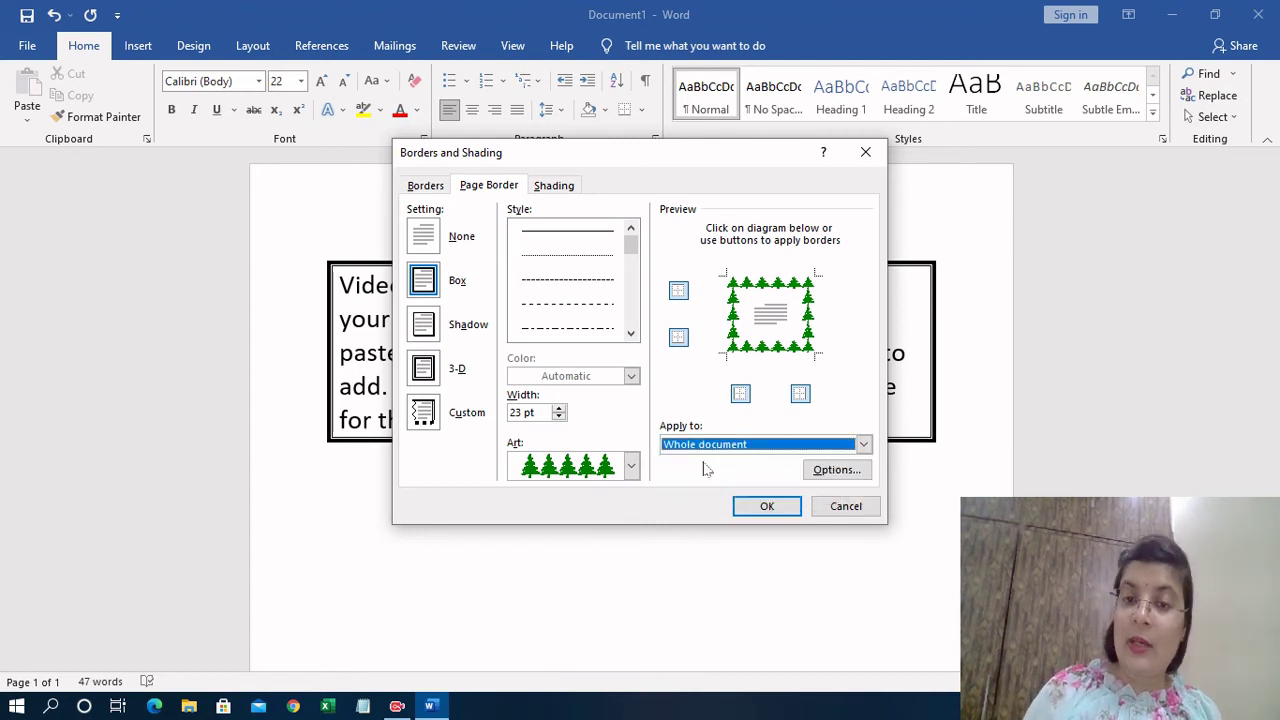
# Step: Apply the tree page border, then reopen Borders and Shading to review it
pyautogui.click(767, 506)
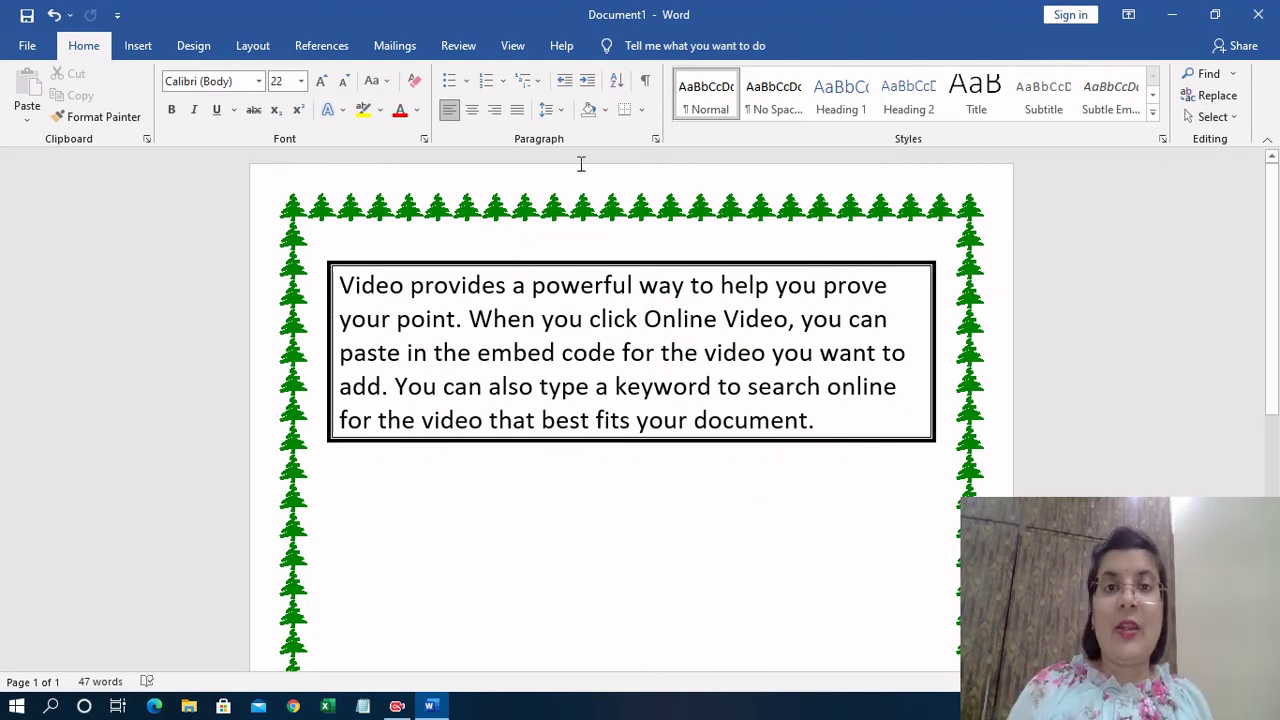
pyautogui.click(642, 110)
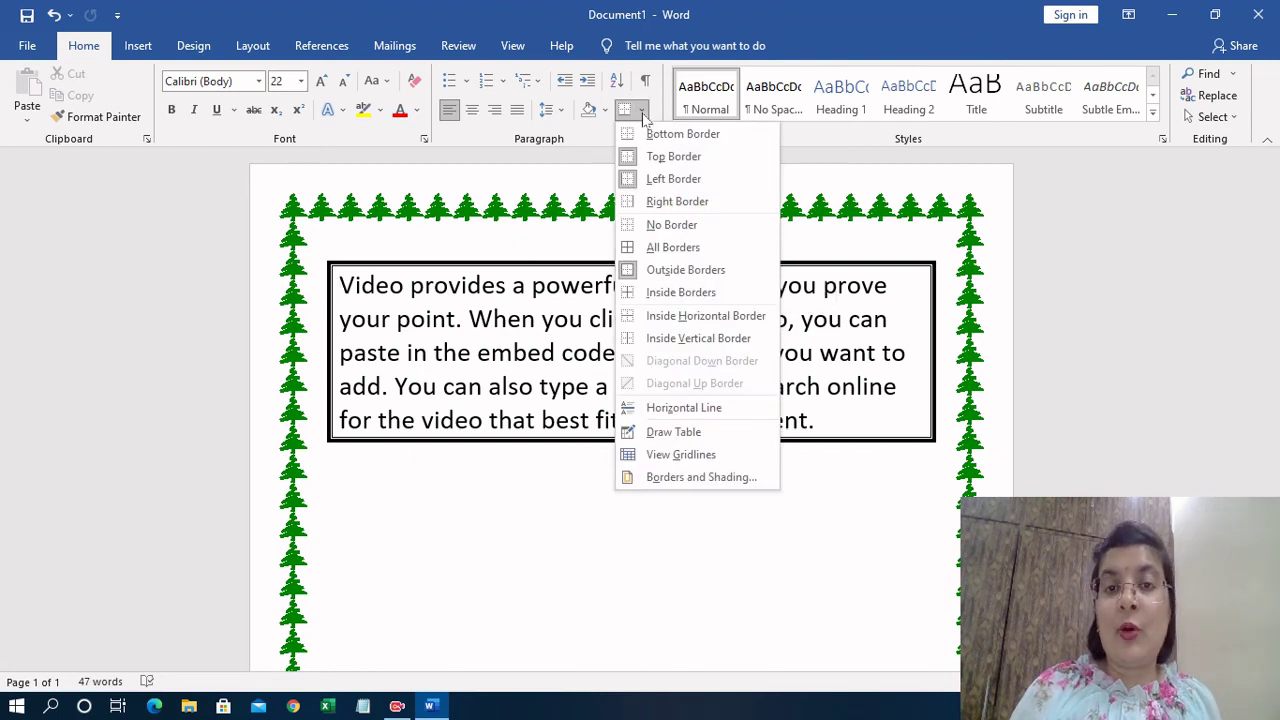
pyautogui.click(680, 479)
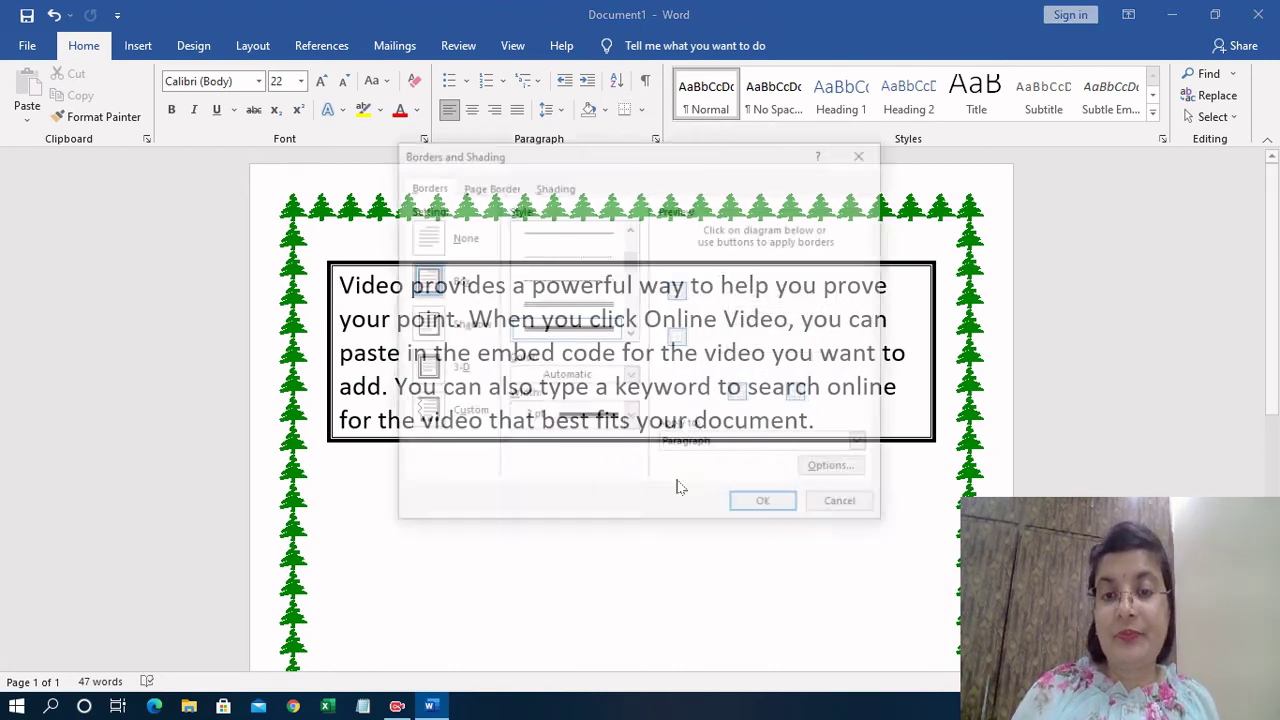
pyautogui.click(501, 193)
# Step: Shade the paragraph with a light orange fill and a 12.5% dotted pattern
pyautogui.click(541, 185)
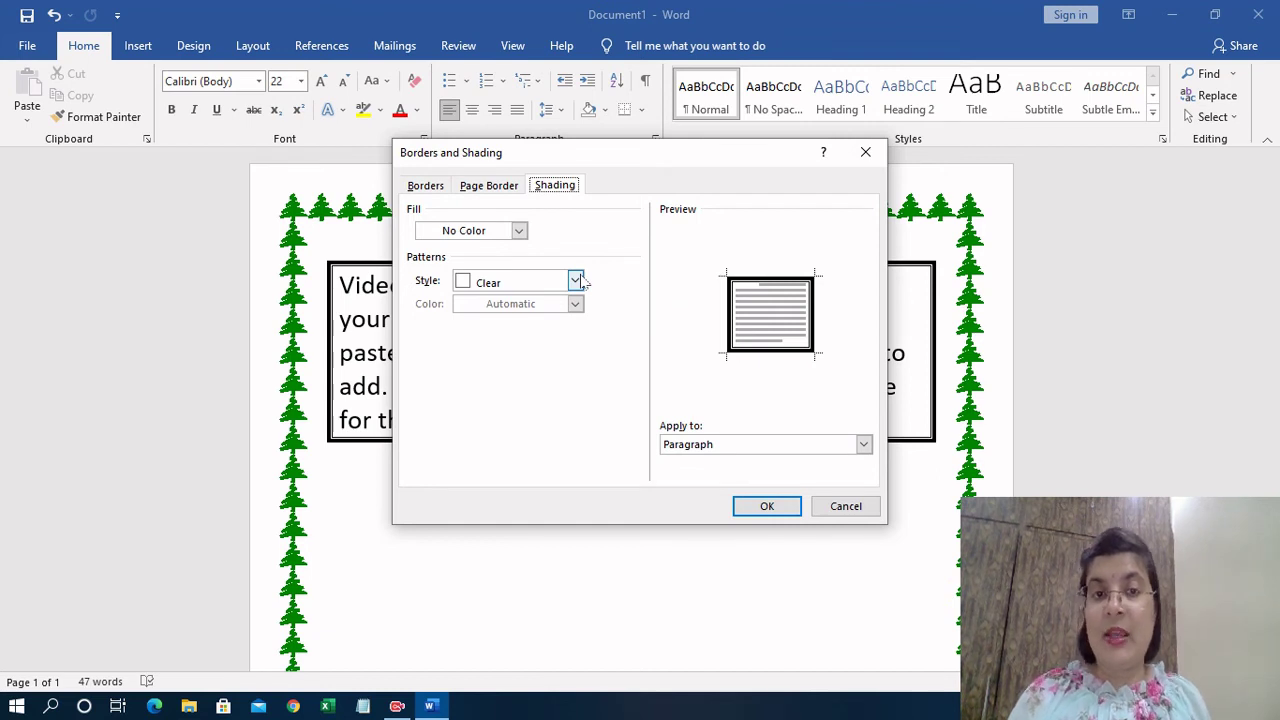
pyautogui.click(519, 232)
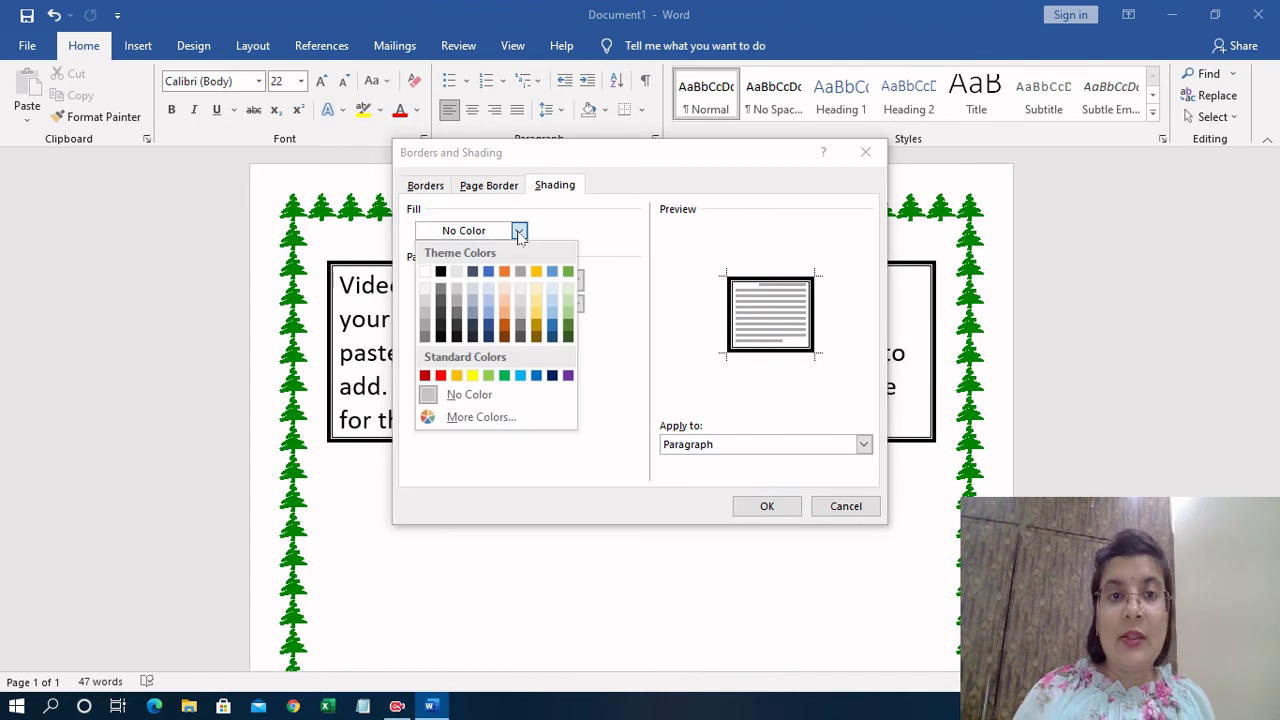
pyautogui.click(505, 290)
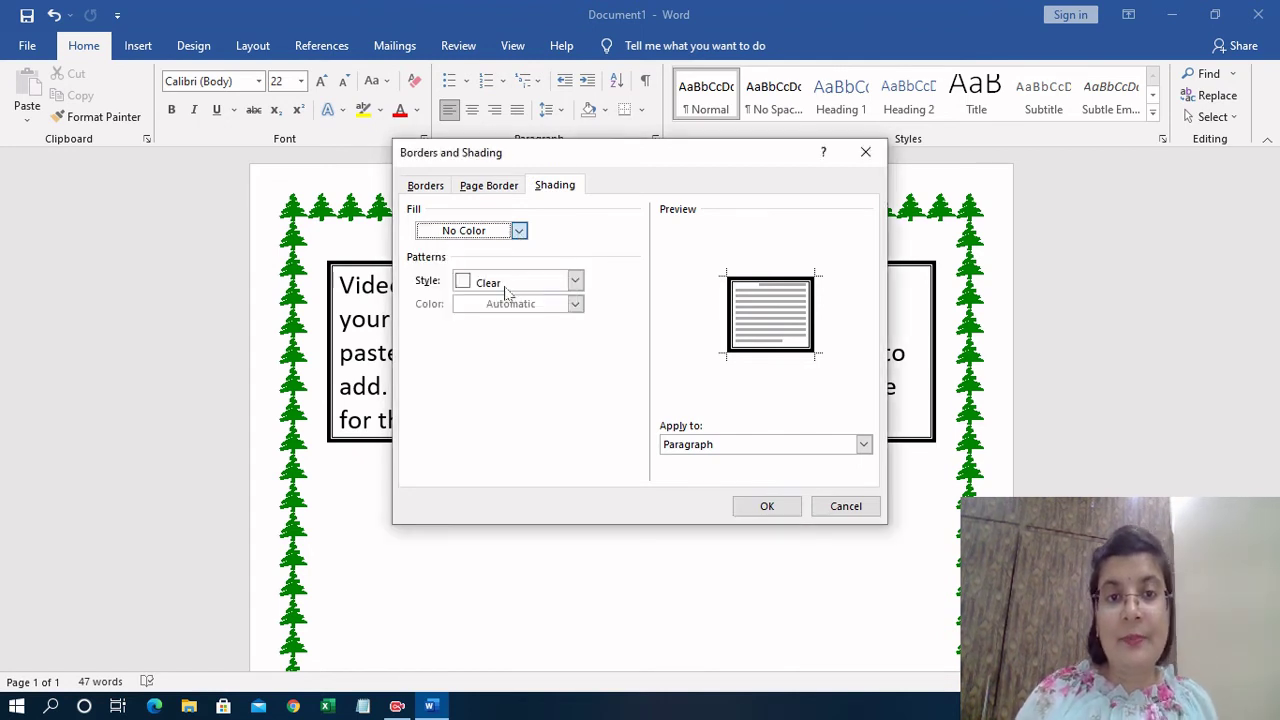
pyautogui.click(577, 284)
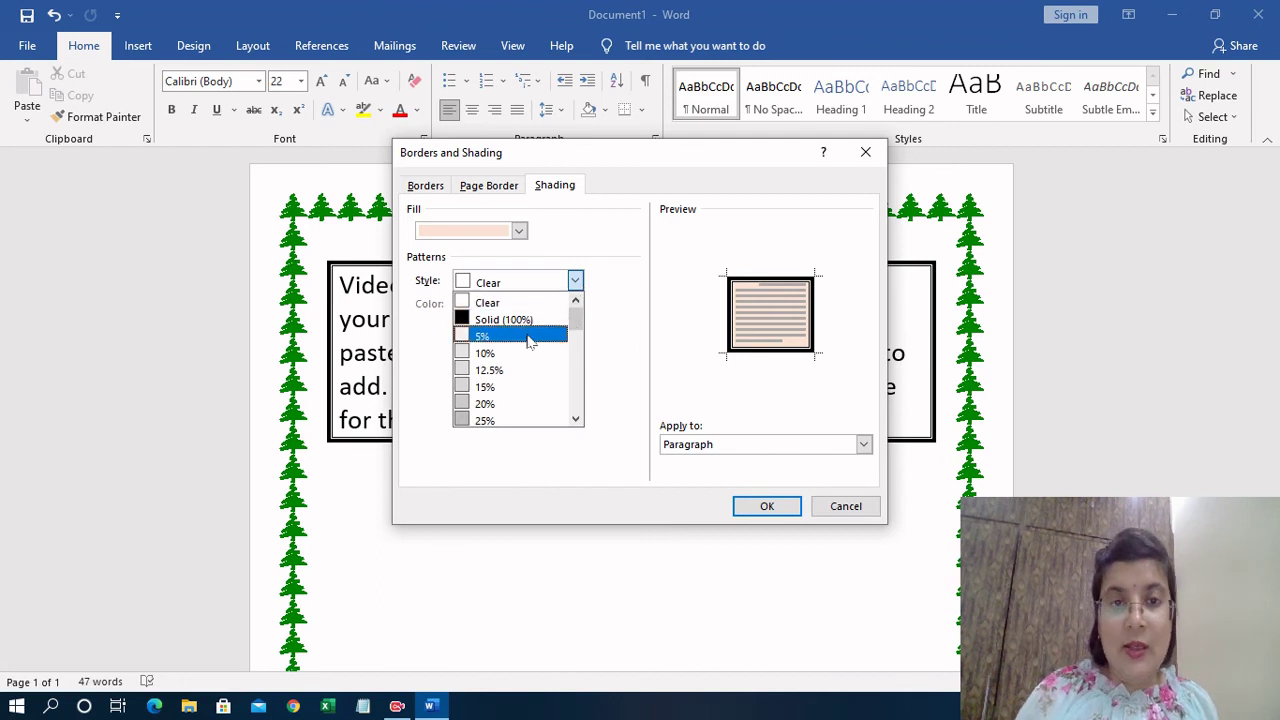
pyautogui.click(519, 372)
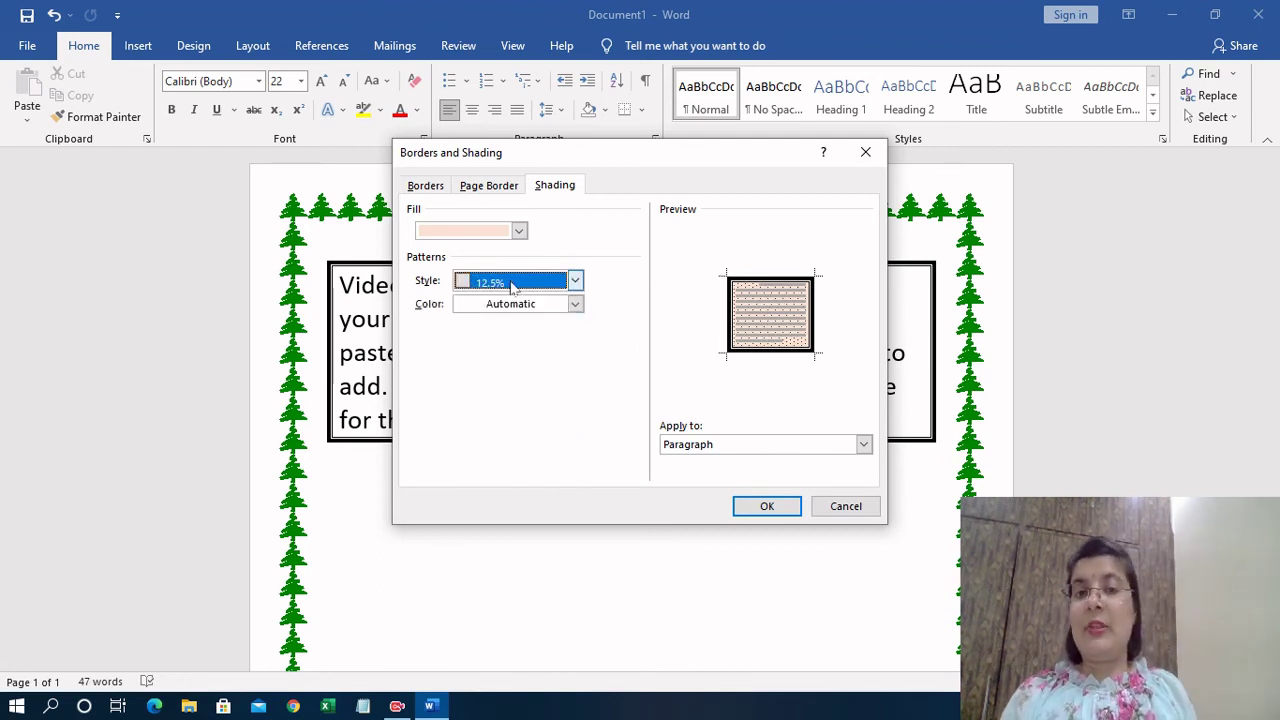
pyautogui.click(771, 508)
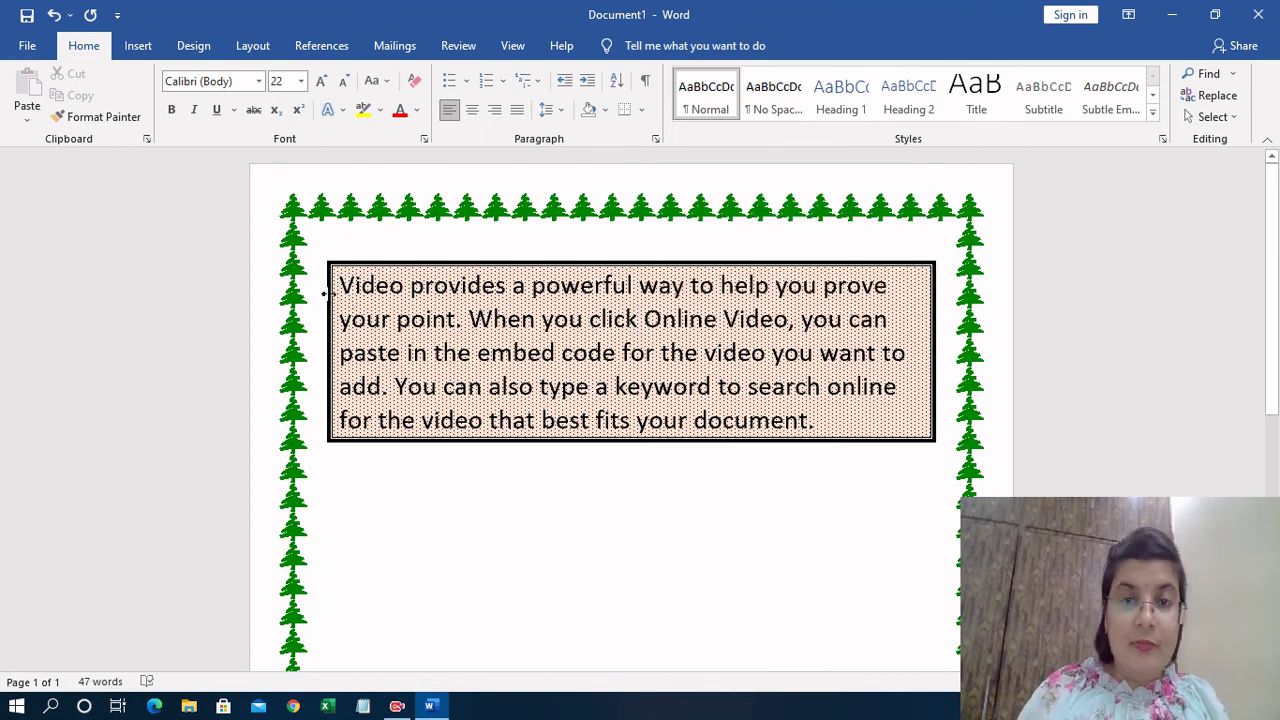
# Step: Turn on Show/Hide ¶ so paragraph marks and space dots appear throughout the document
pyautogui.click(645, 83)
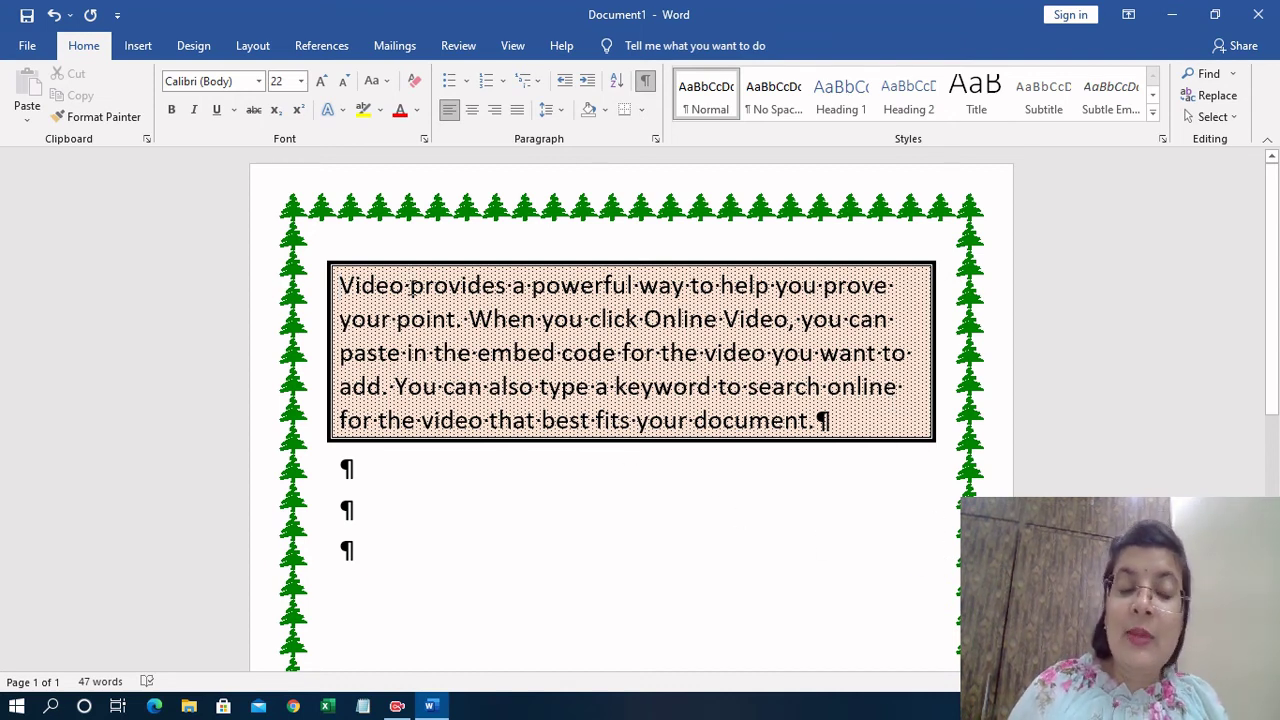
# Step: Insert two tab gaps after 'provides' in the sample paragraph, then remove the second one
pyautogui.click(410, 287)
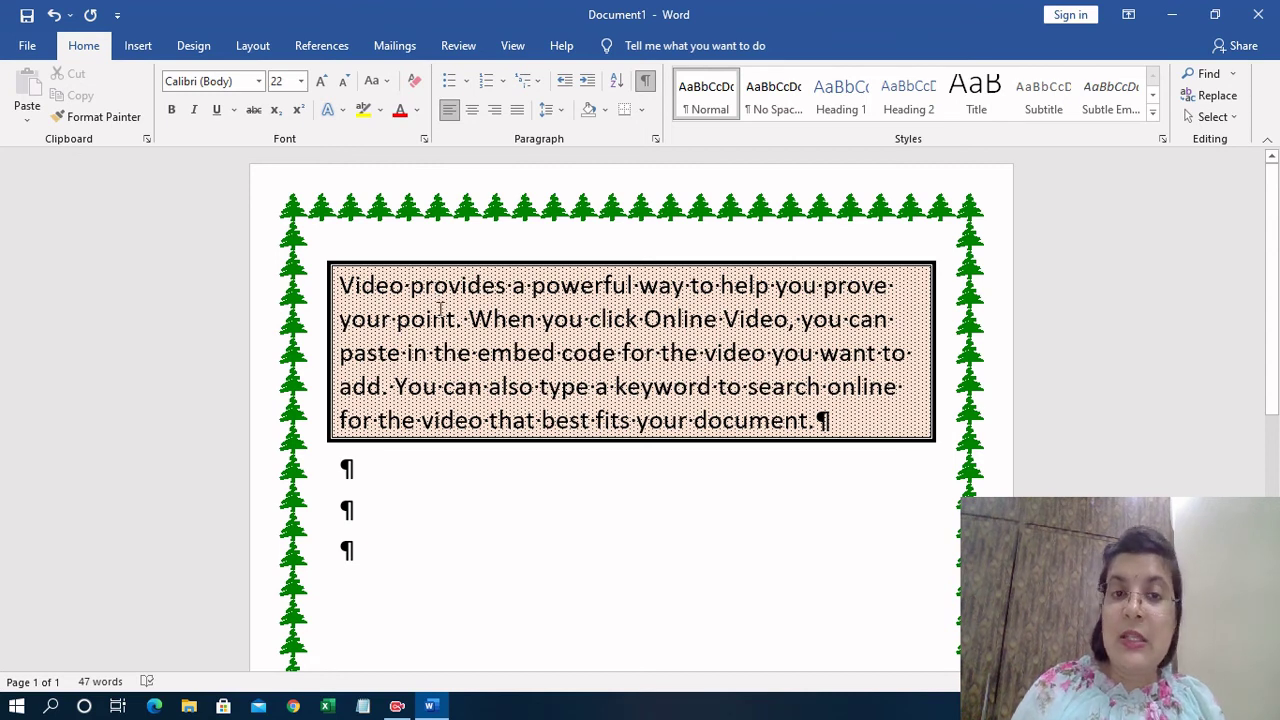
pyautogui.click(514, 287)
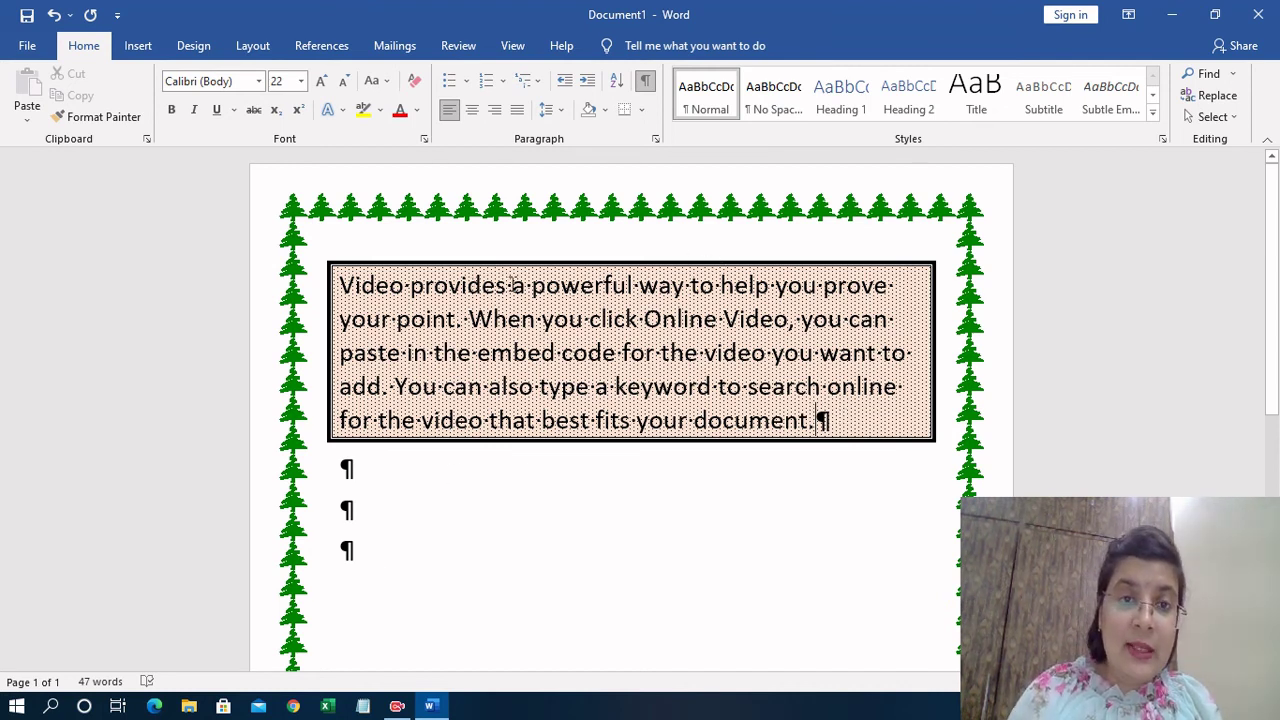
pyautogui.click(512, 285)
pyautogui.press('Tab')
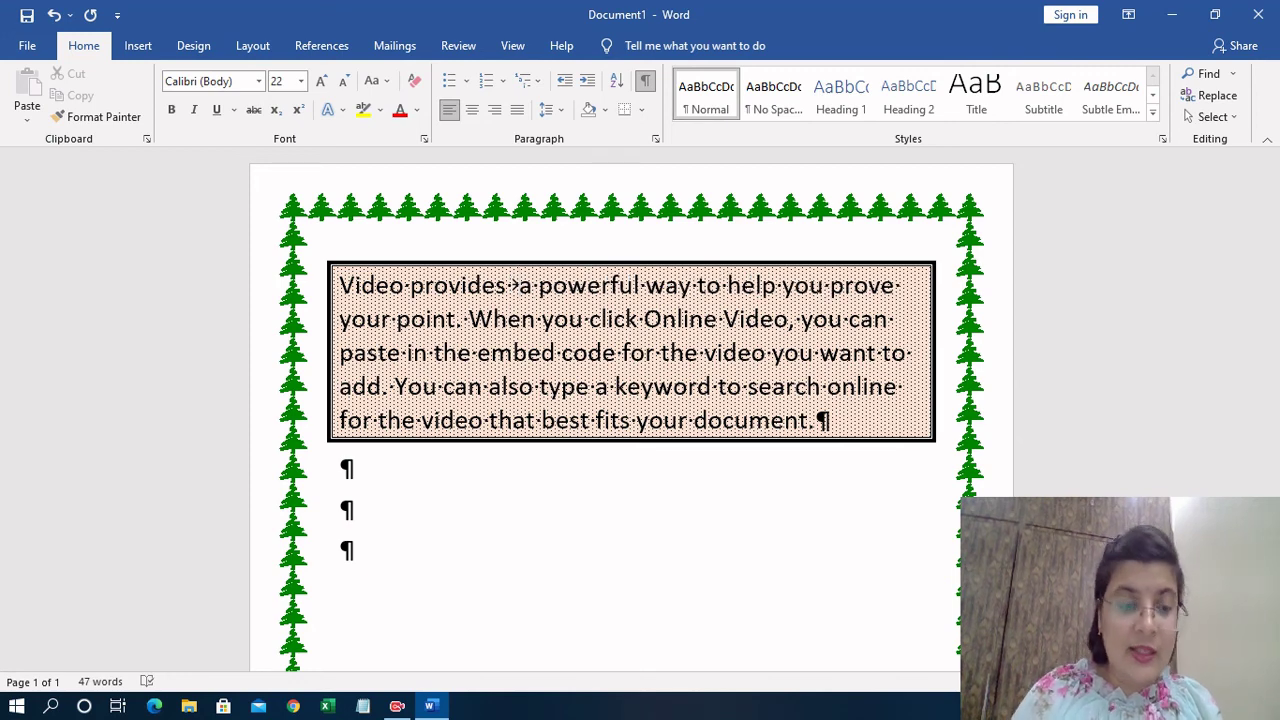
pyautogui.press('Tab')
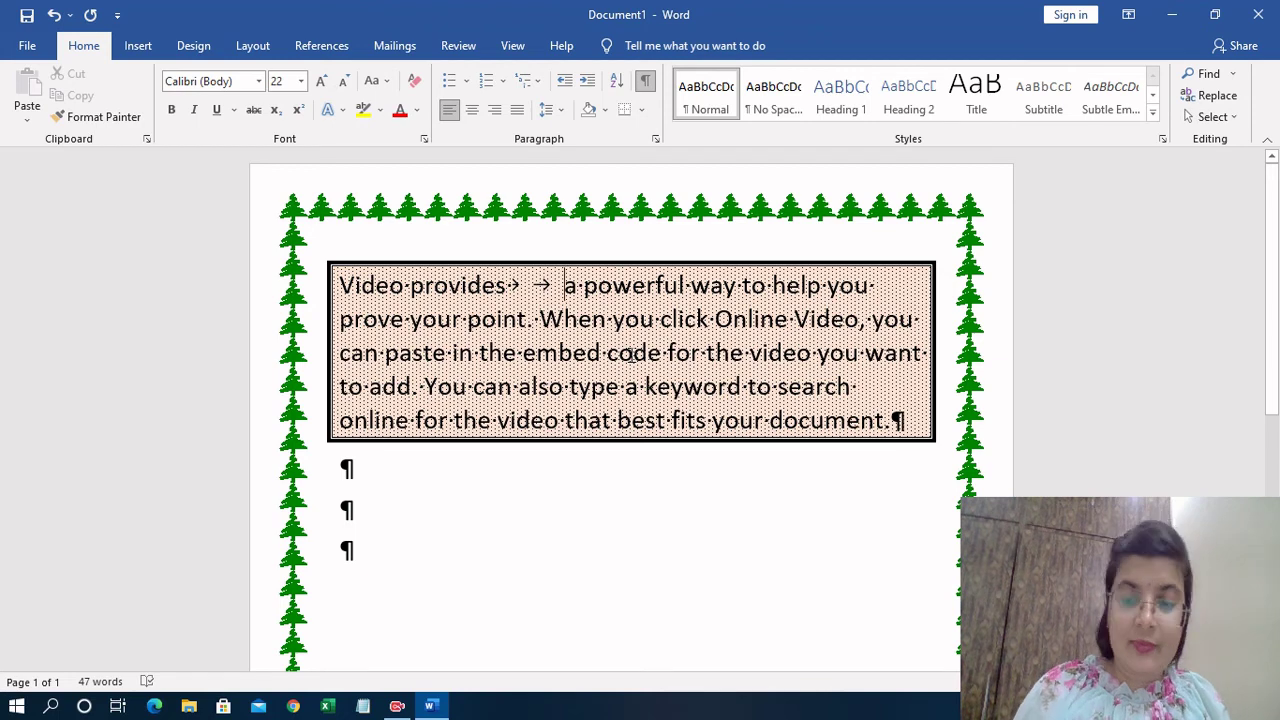
pyautogui.press('BackSpace')
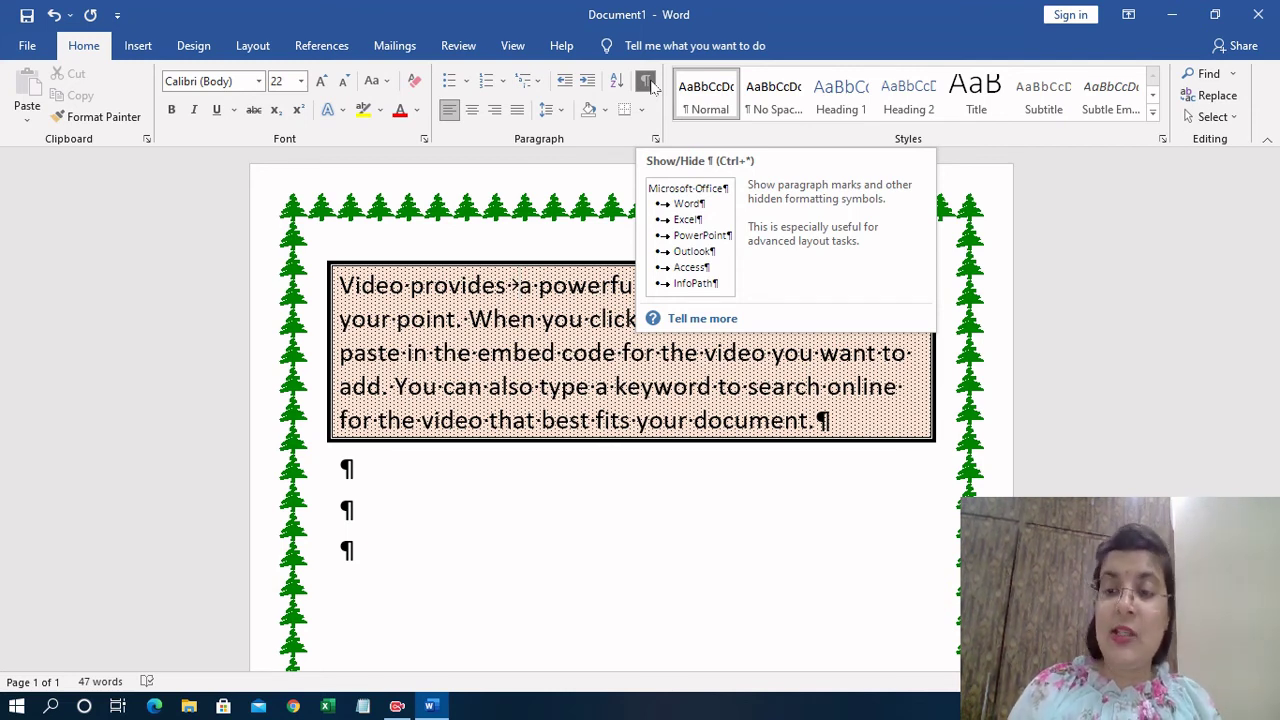
# Step: Hide the formatting marks and delete the extra space, leaving one space between 'provides' and 'a'
pyautogui.click(646, 81)
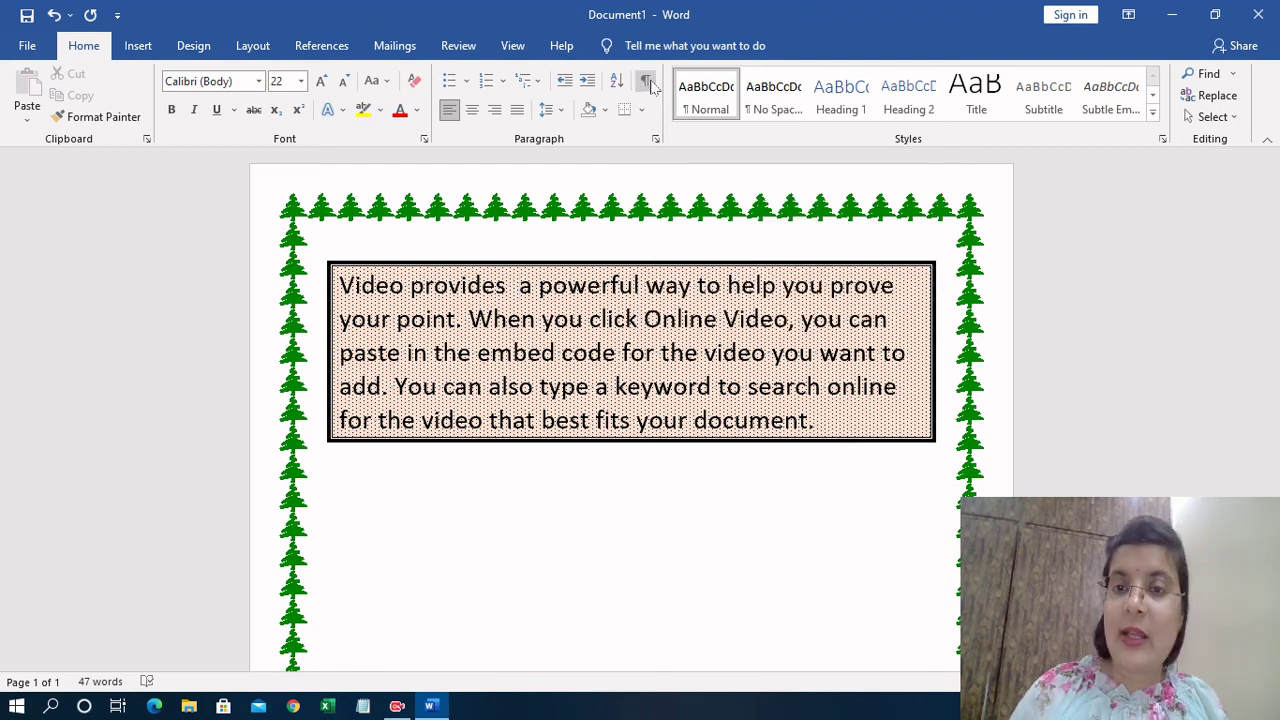
pyautogui.press('BackSpace')
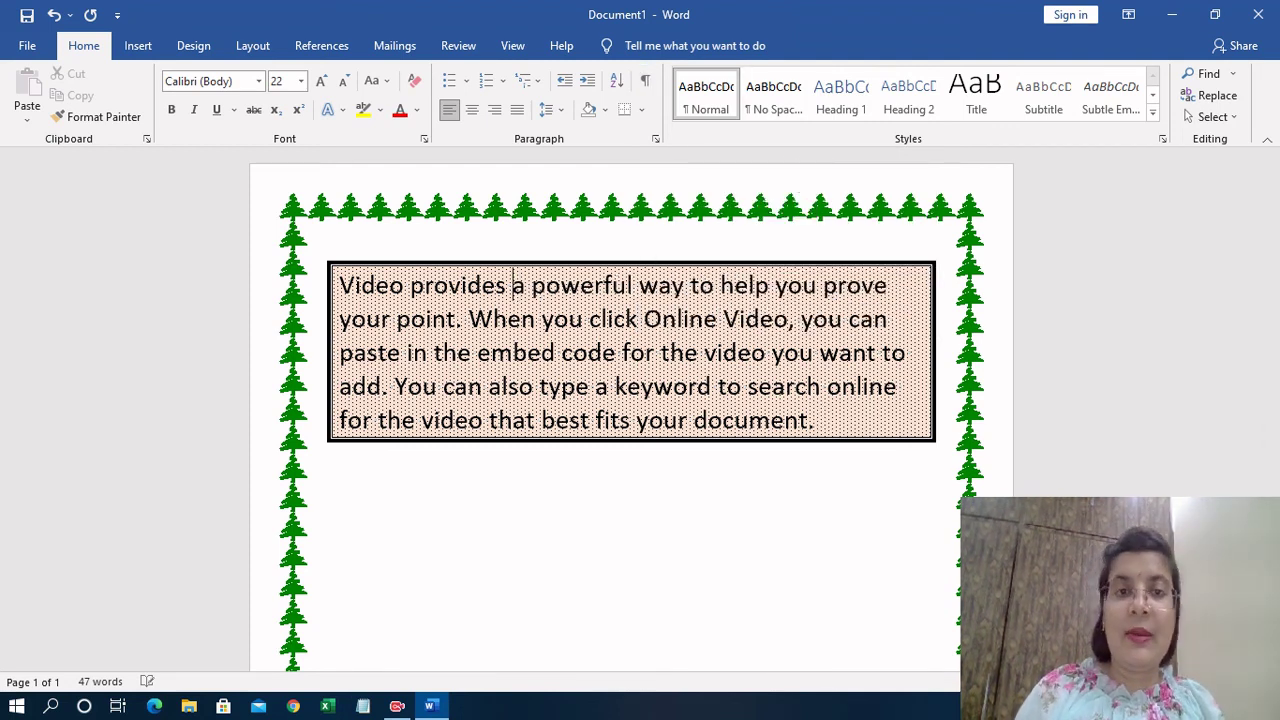
pyautogui.press('BackSpace')
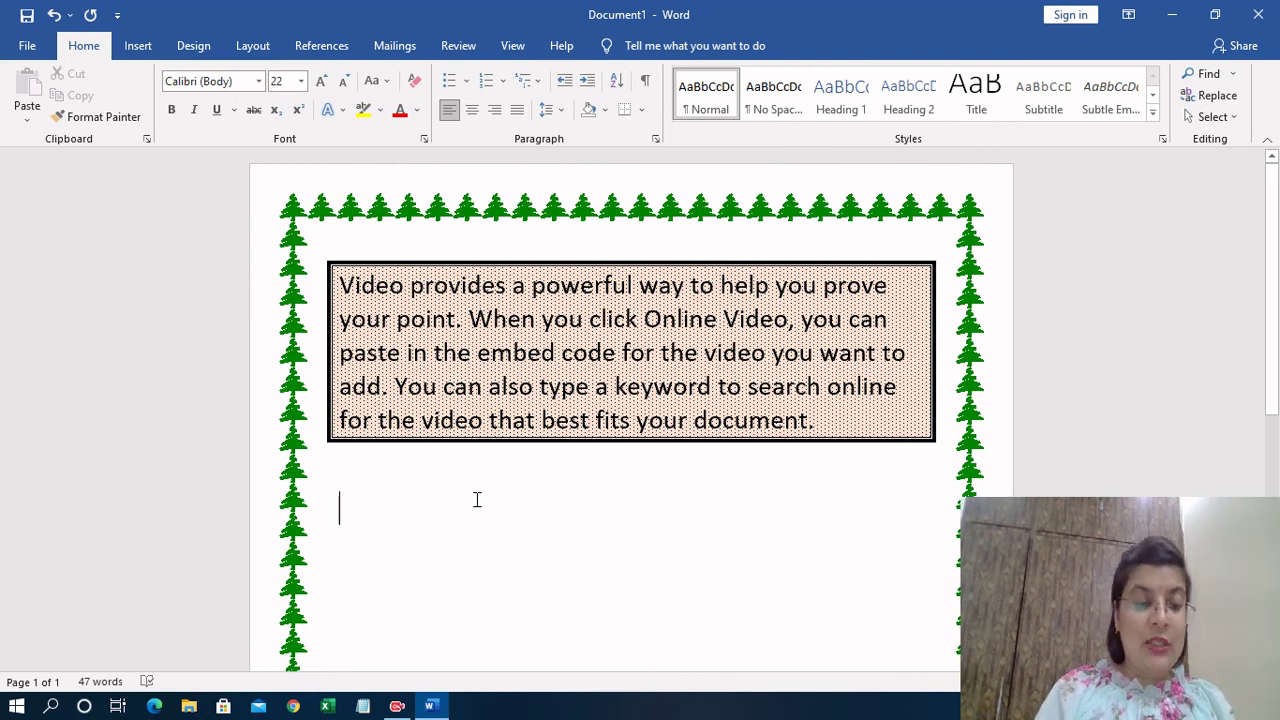
# Step: Type the first names below the shaded box, each on its own line
pyautogui.write('D')
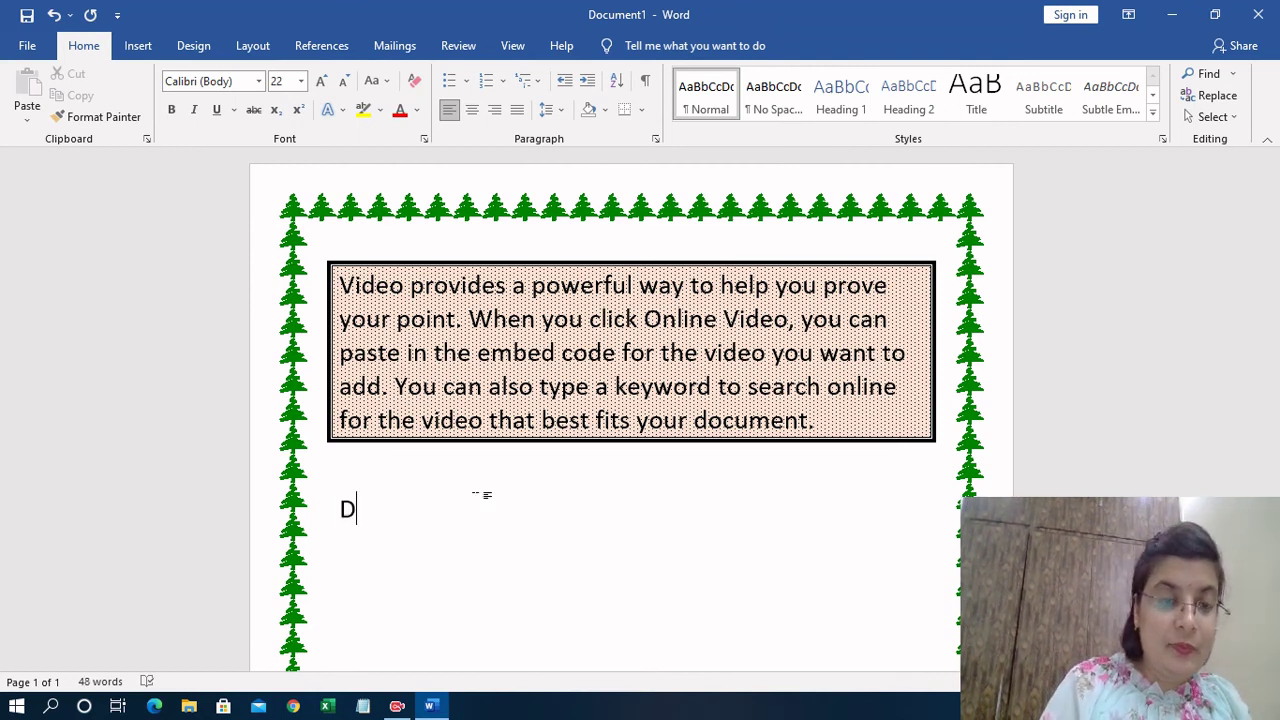
pyautogui.write('eepak')
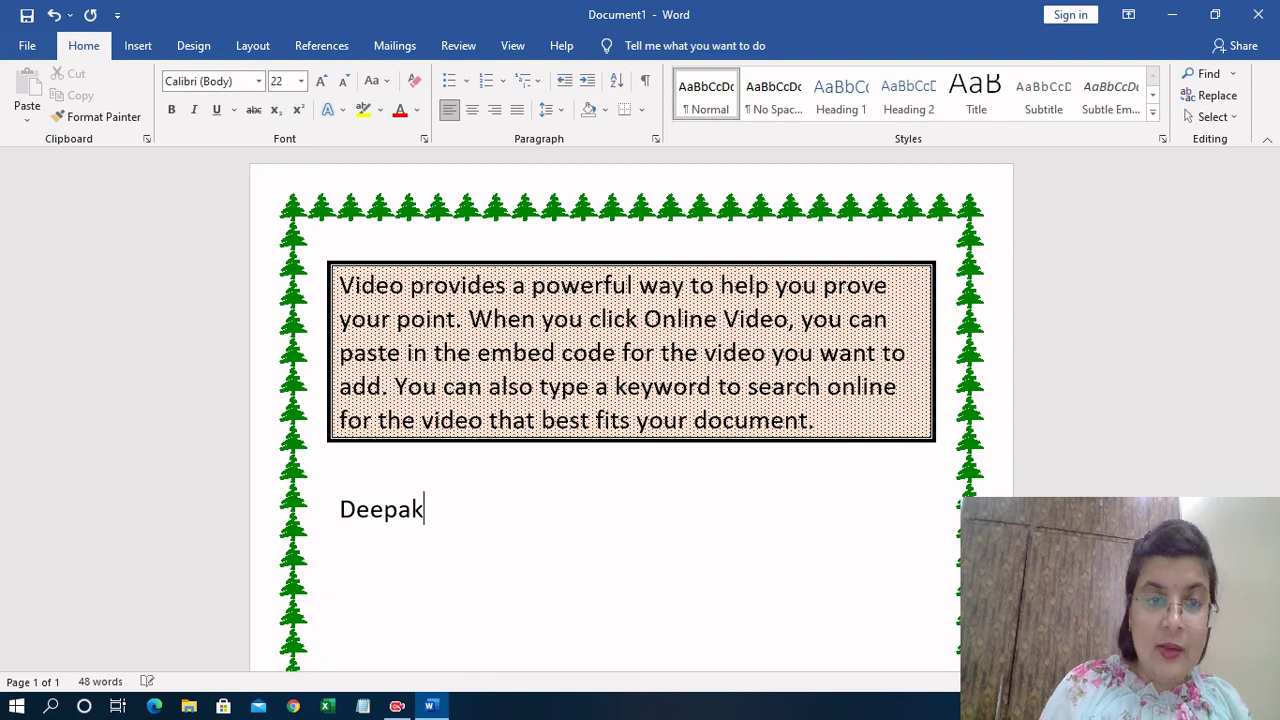
pyautogui.press('Return')
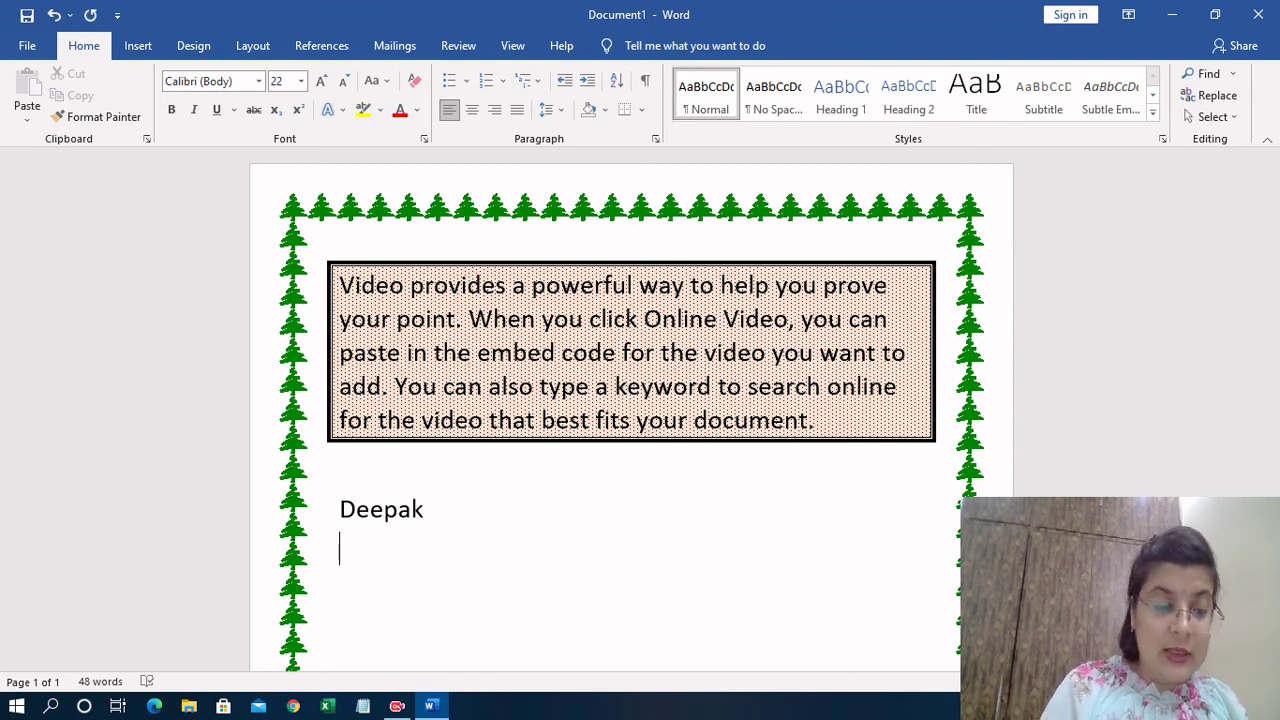
pyautogui.write('Anja')
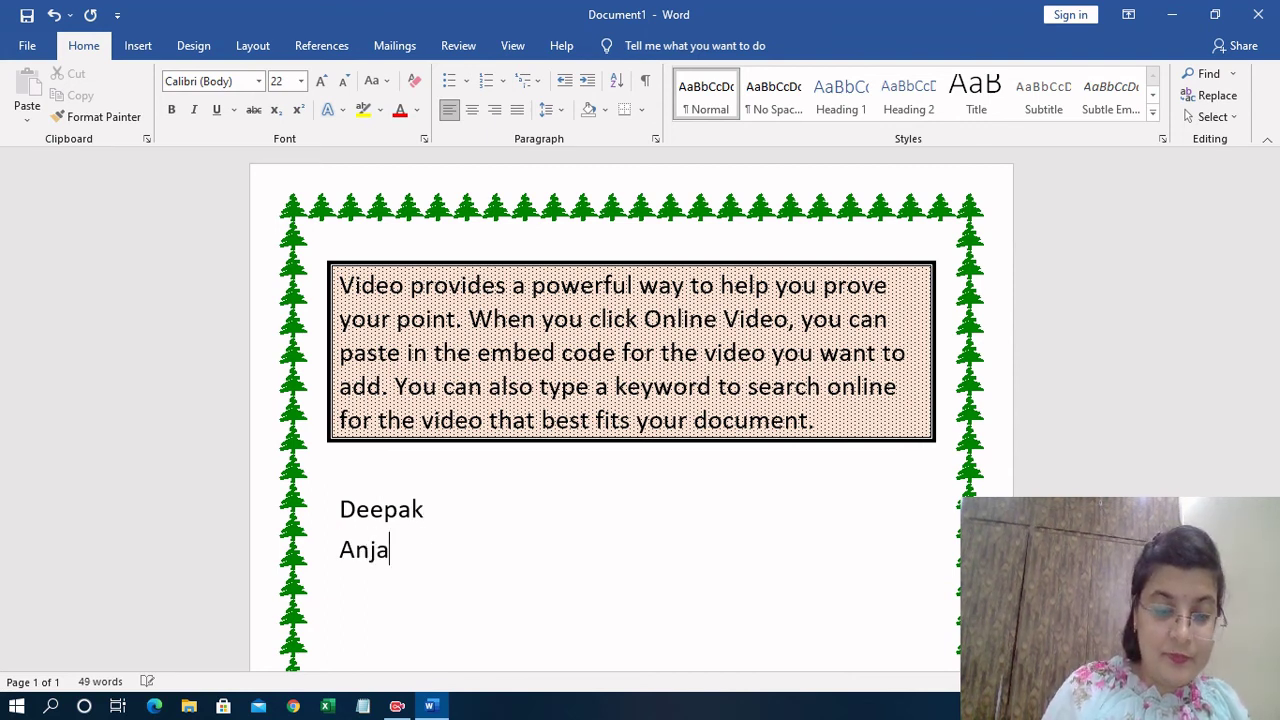
pyautogui.write('li')
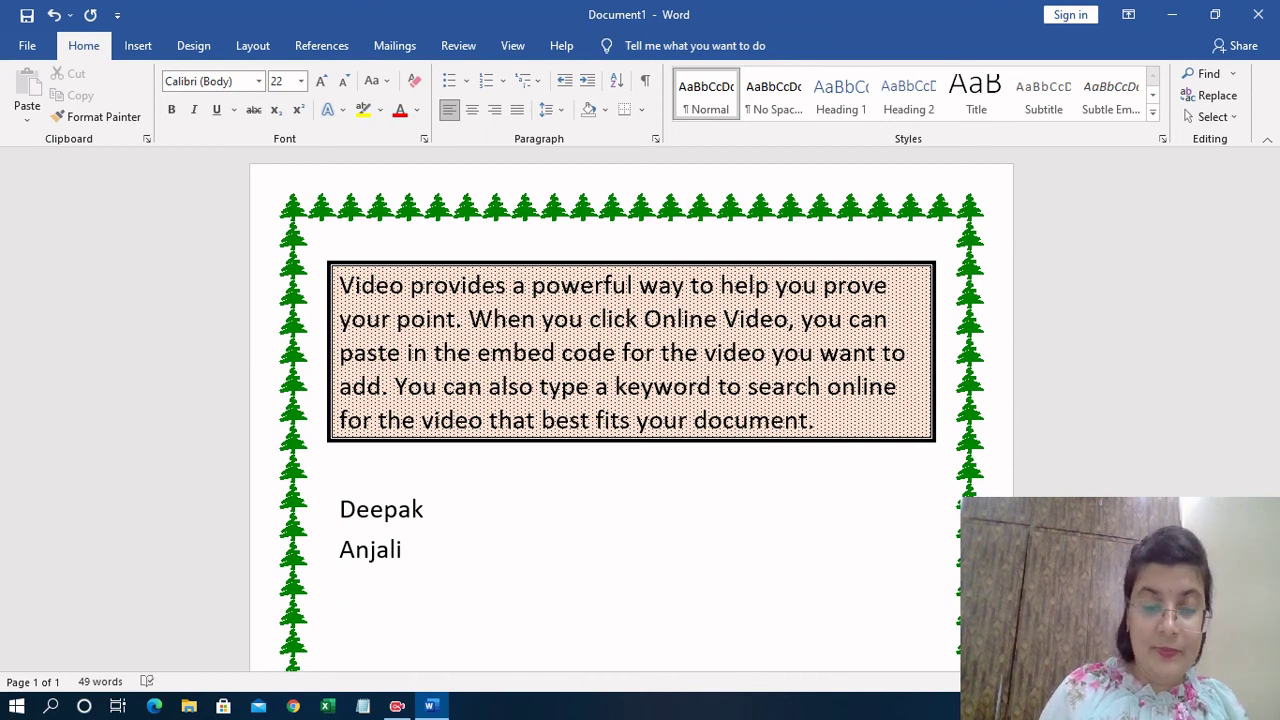
pyautogui.press('Return')
pyautogui.write('B')
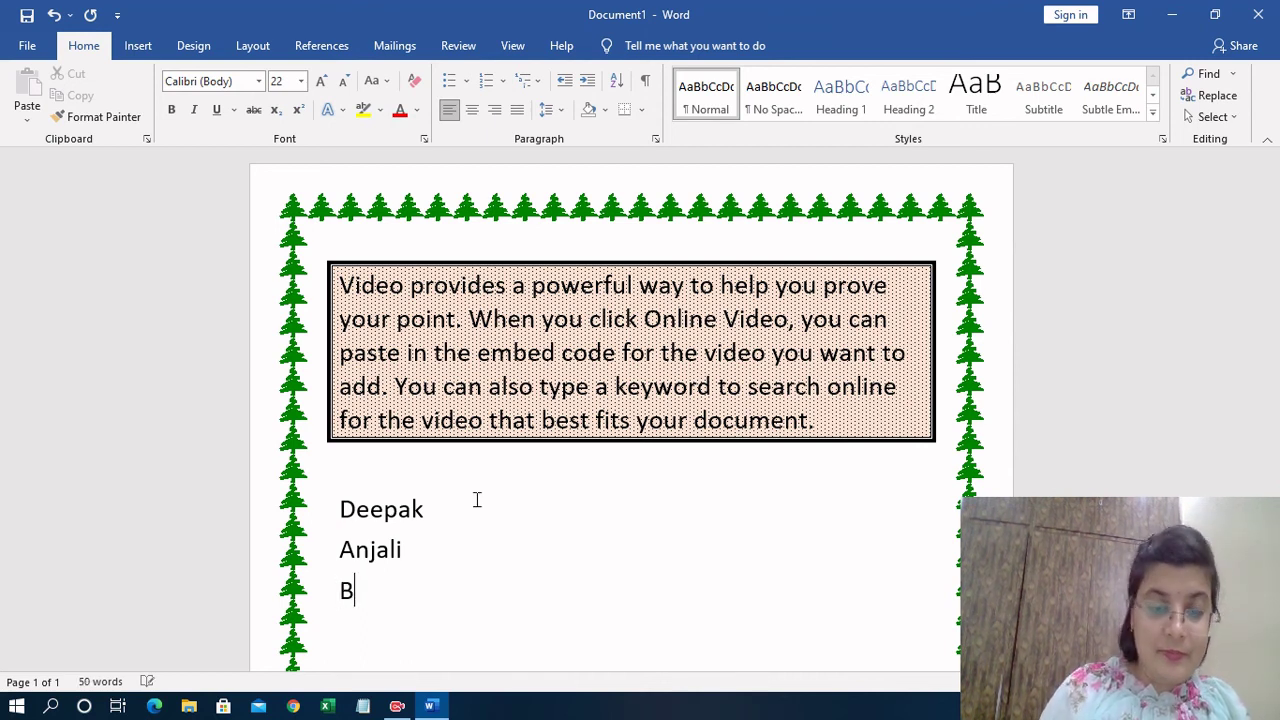
pyautogui.write('harti ')
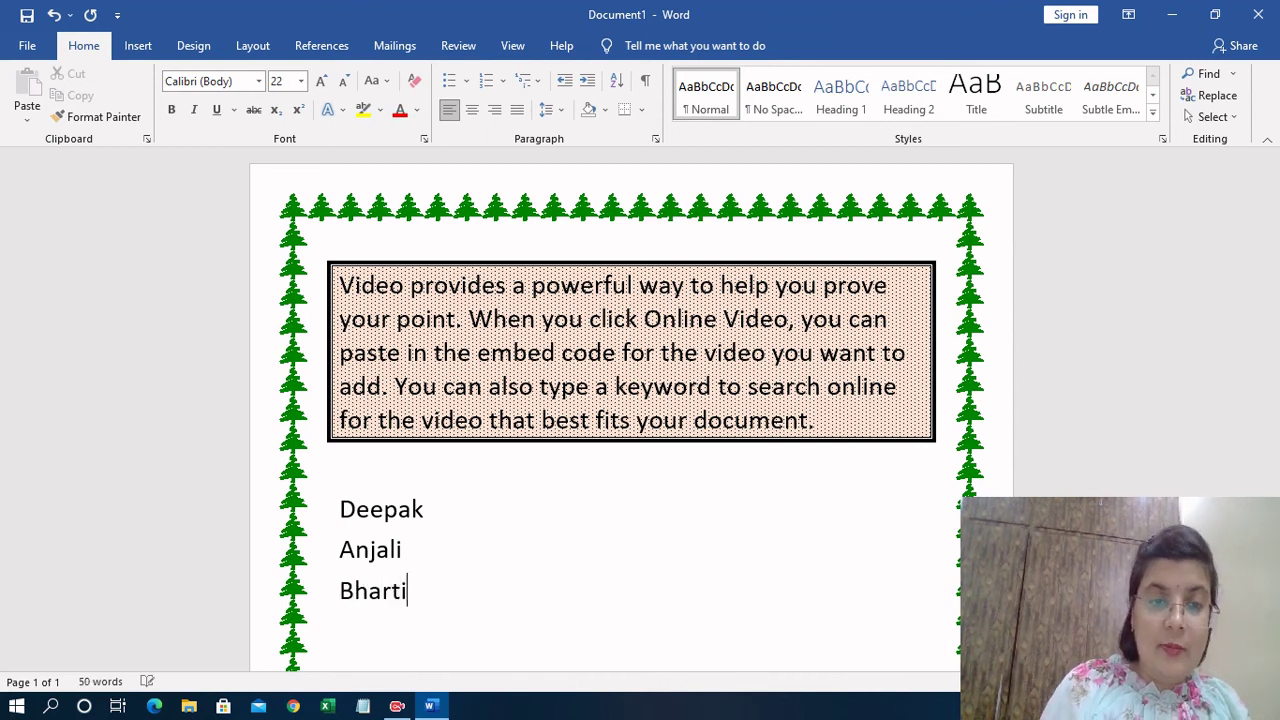
pyautogui.write('C')
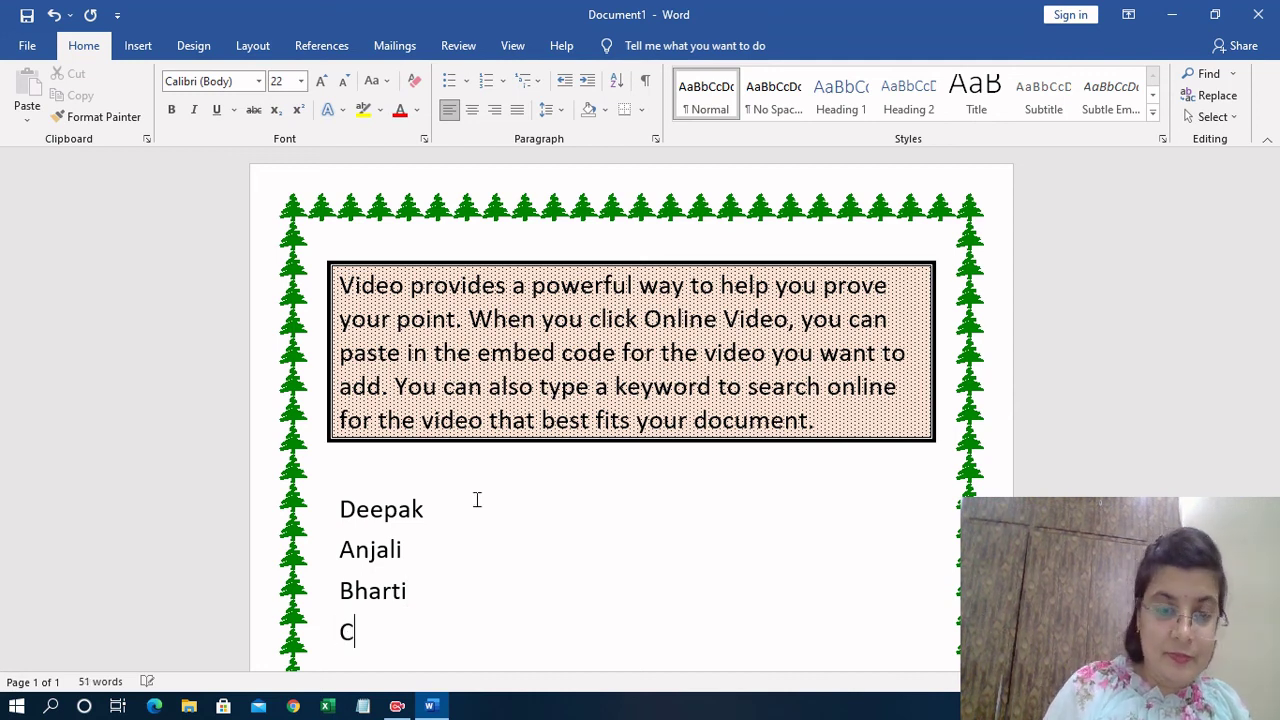
pyautogui.write('haru')
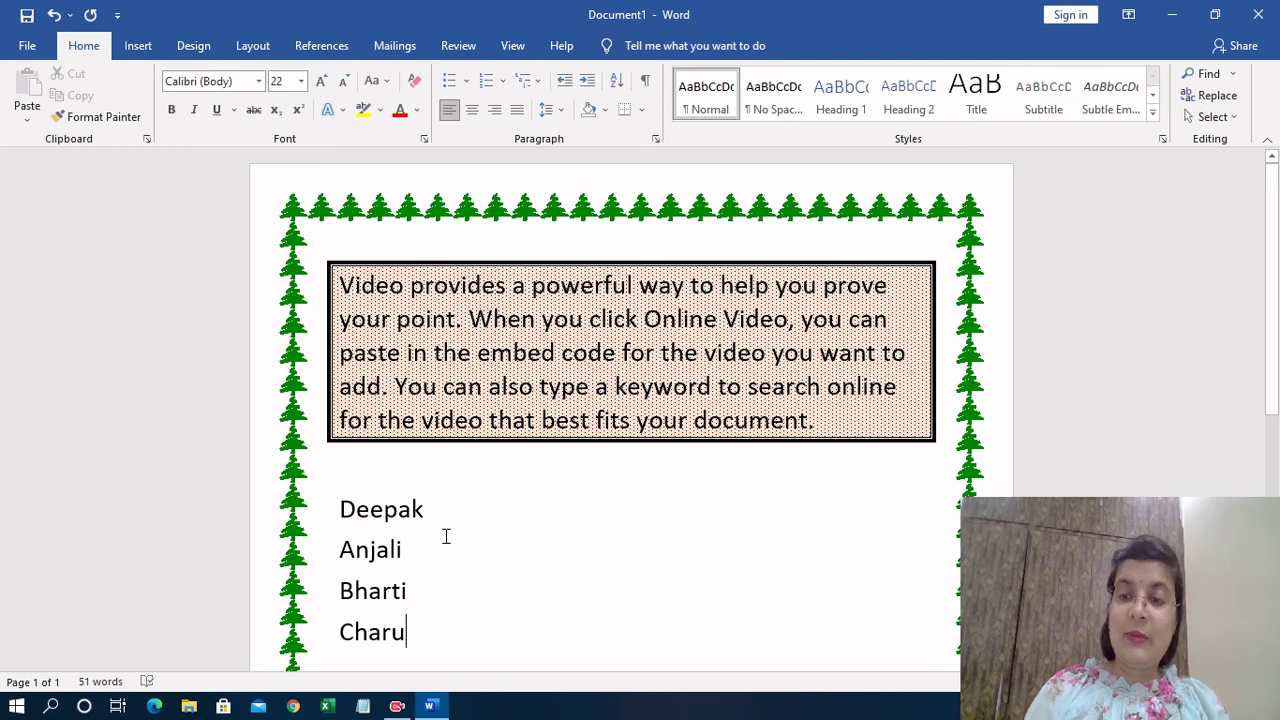
# Step: Select the four names and sort them in descending order
pyautogui.moveTo(340, 505)
pyautogui.mouseDown()
pyautogui.moveTo(388, 550)
pyautogui.moveTo(417, 632)
pyautogui.mouseUp()
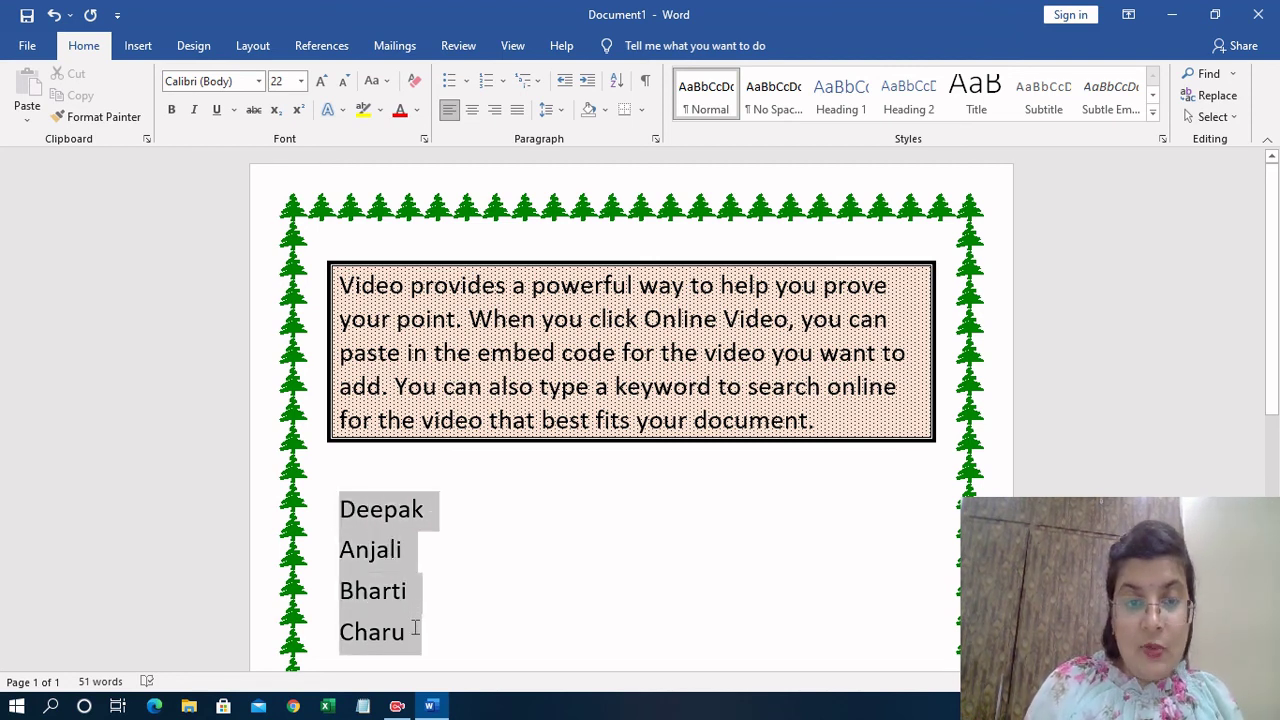
pyautogui.click(618, 82)
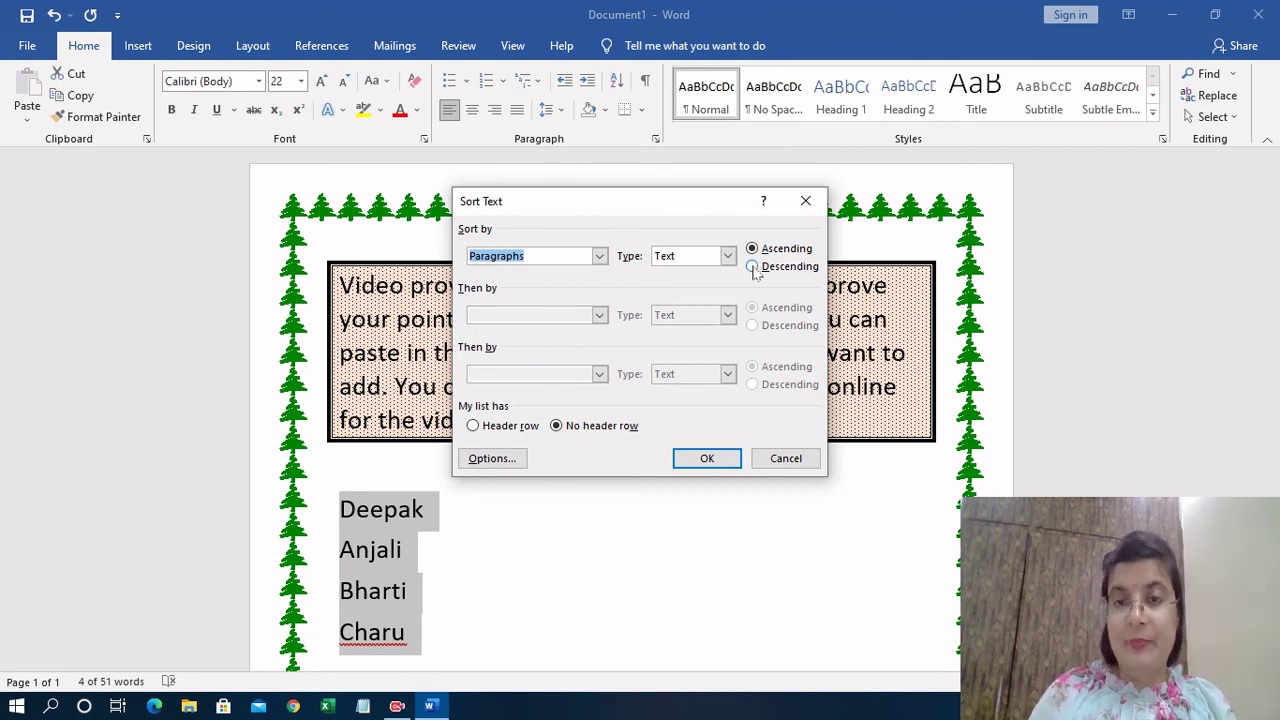
pyautogui.click(753, 267)
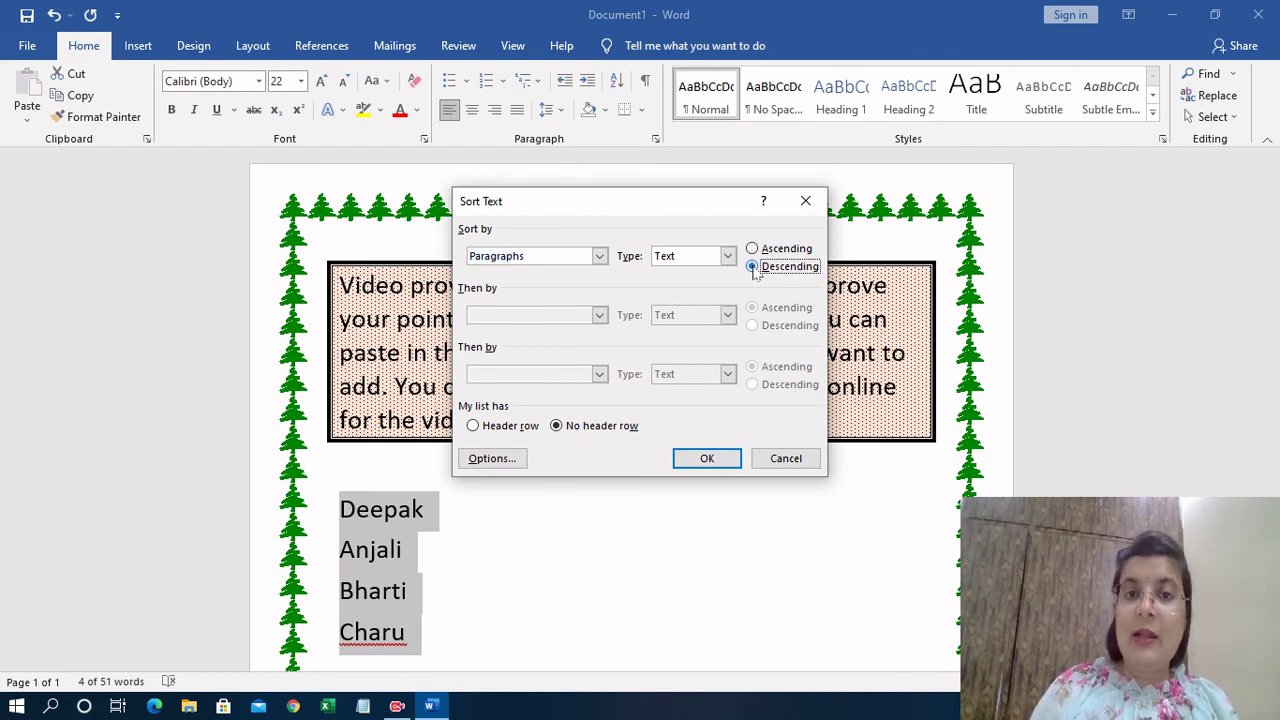
pyautogui.click(707, 459)
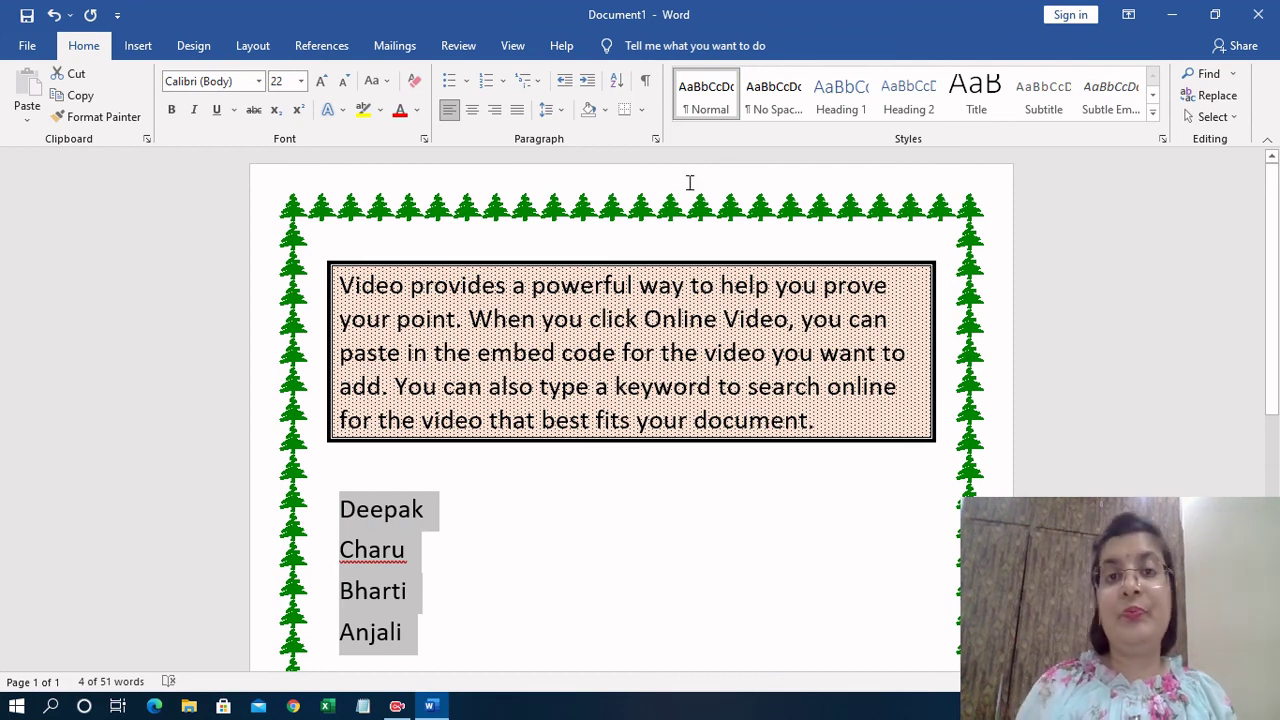
# Step: Re-sort the name list in ascending A to Z order
pyautogui.click(617, 82)
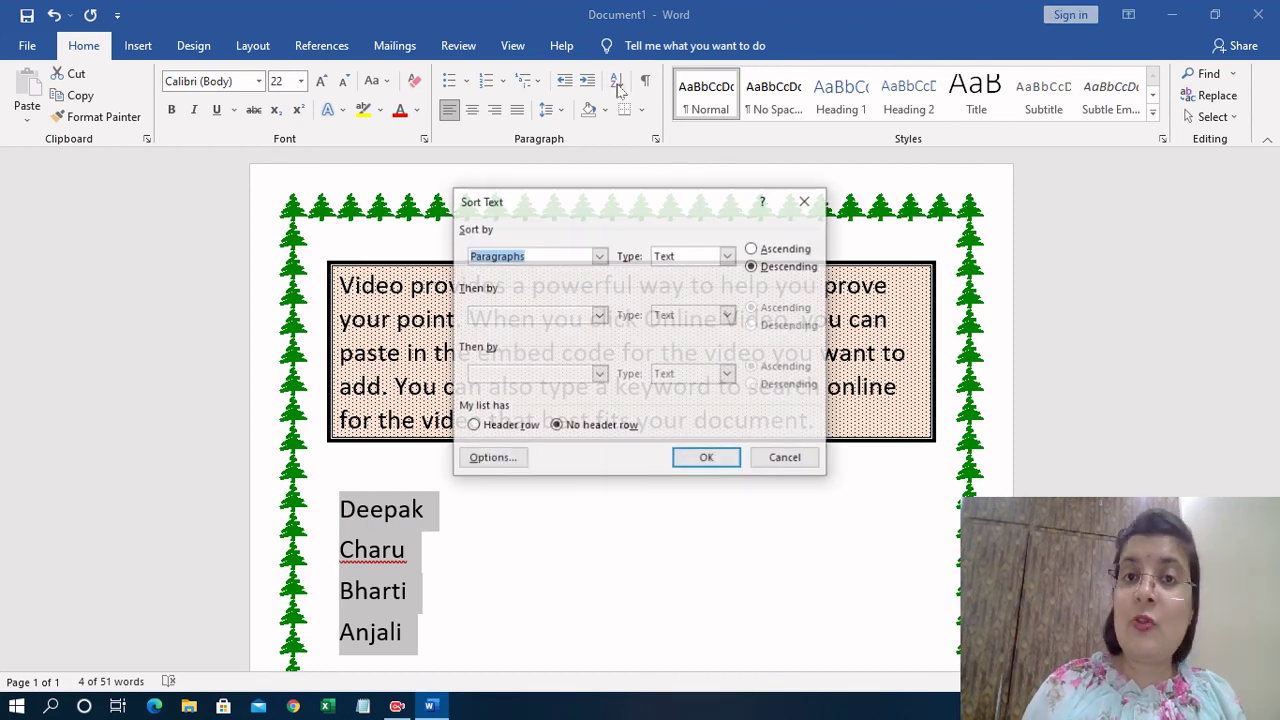
pyautogui.click(752, 249)
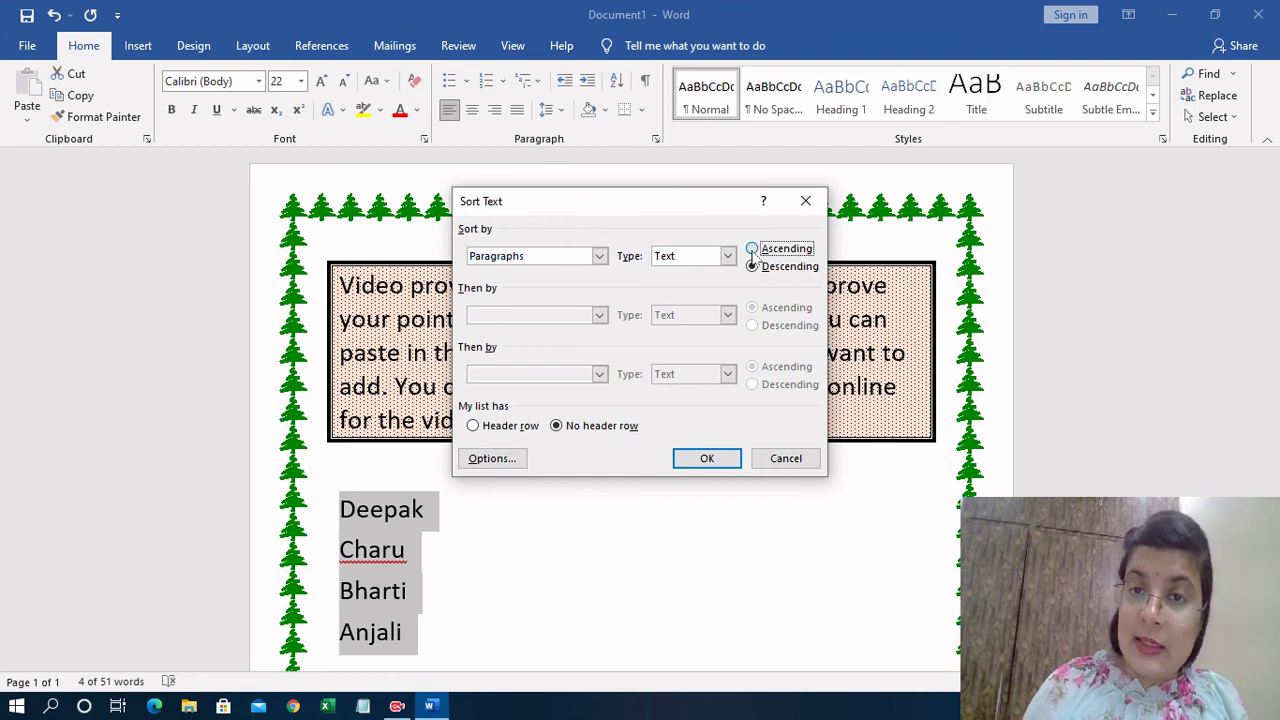
pyautogui.click(709, 460)
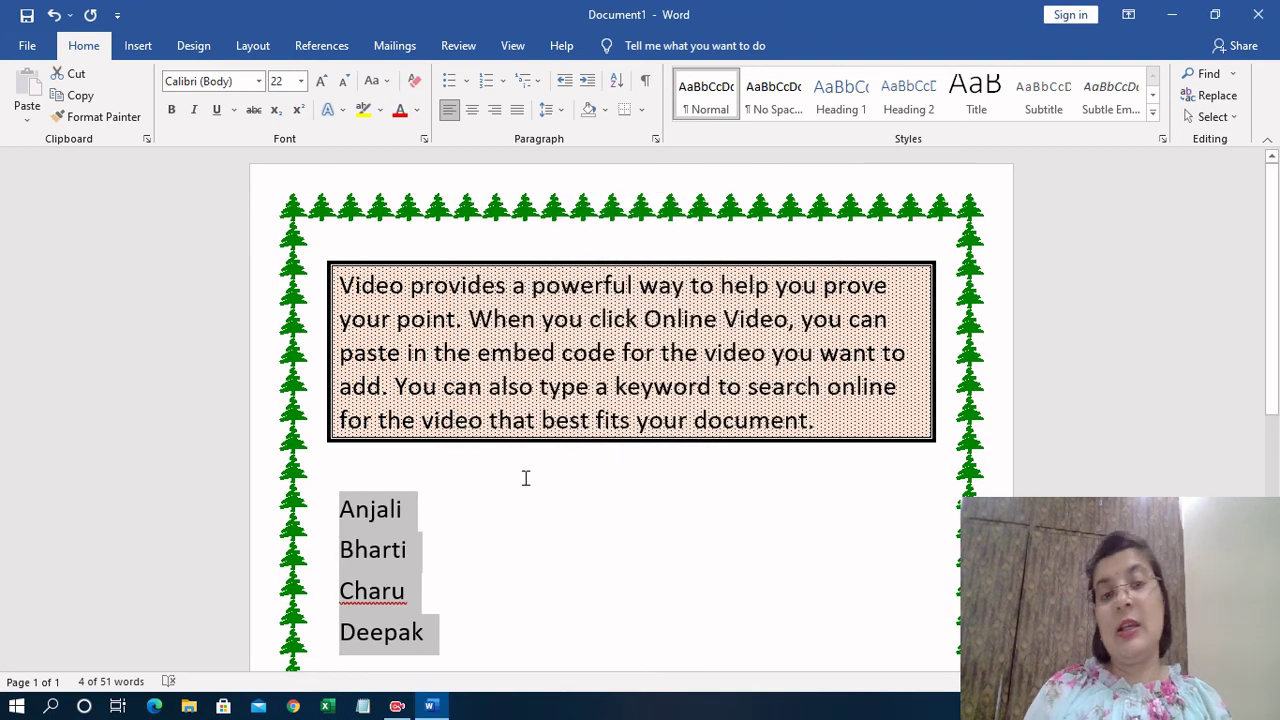
pyautogui.click(530, 508)
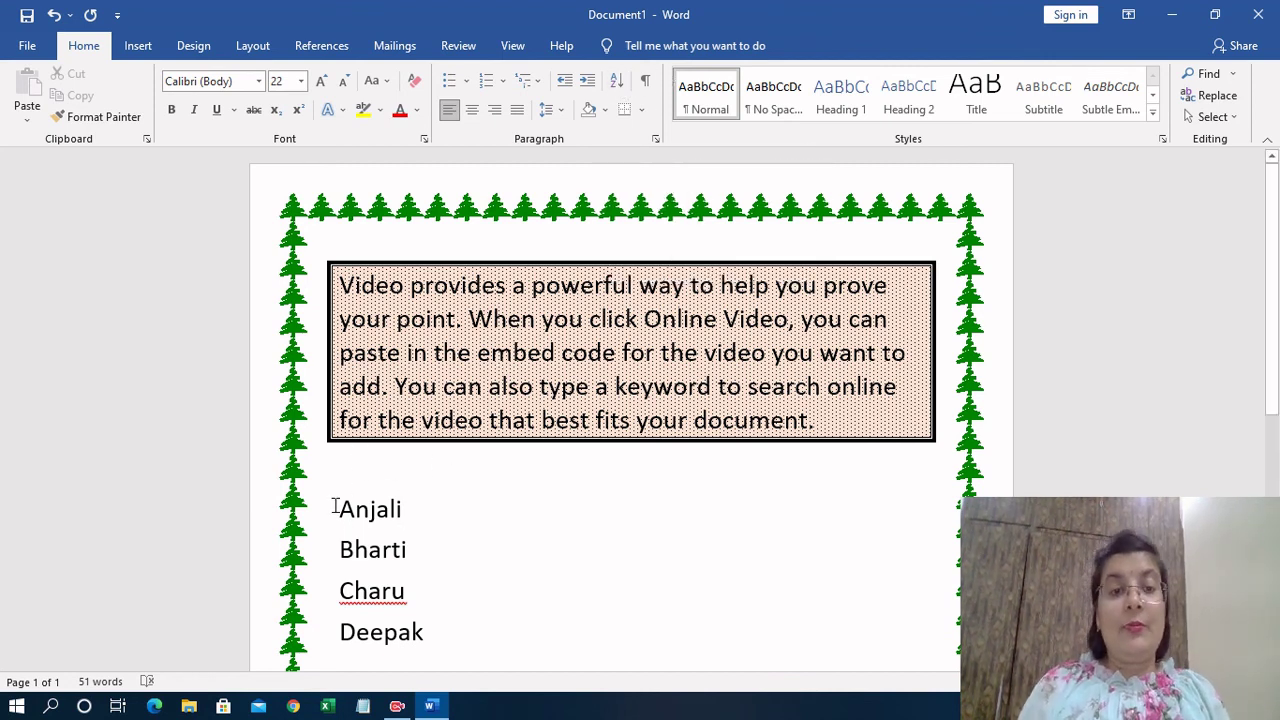
pyautogui.moveTo(334, 503); pyautogui.dragTo(536, 512)
pyautogui.click(535, 512)
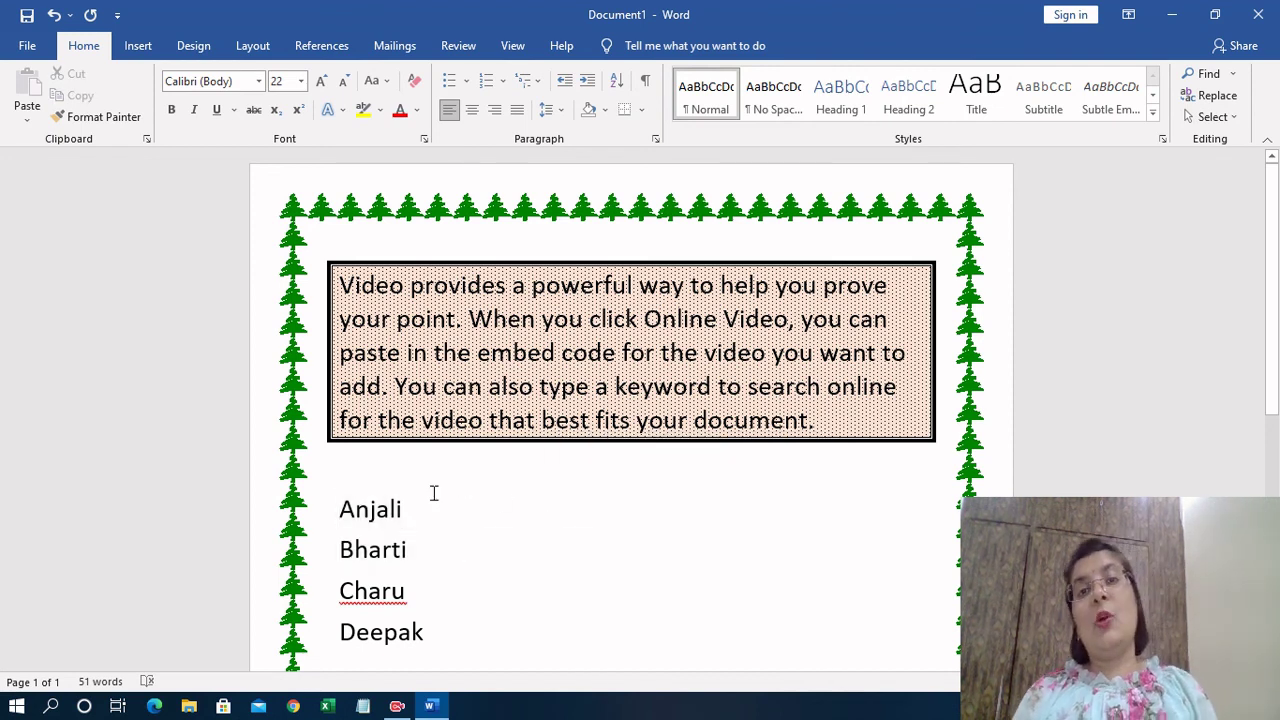